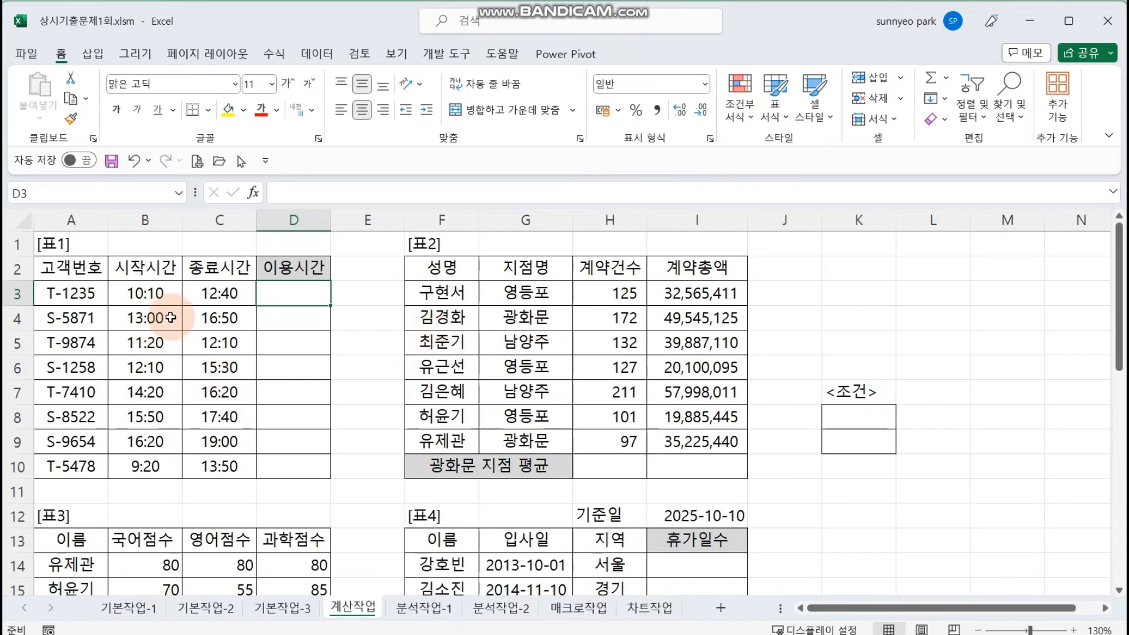
click(224, 302)
drag(224, 303, 222, 418)
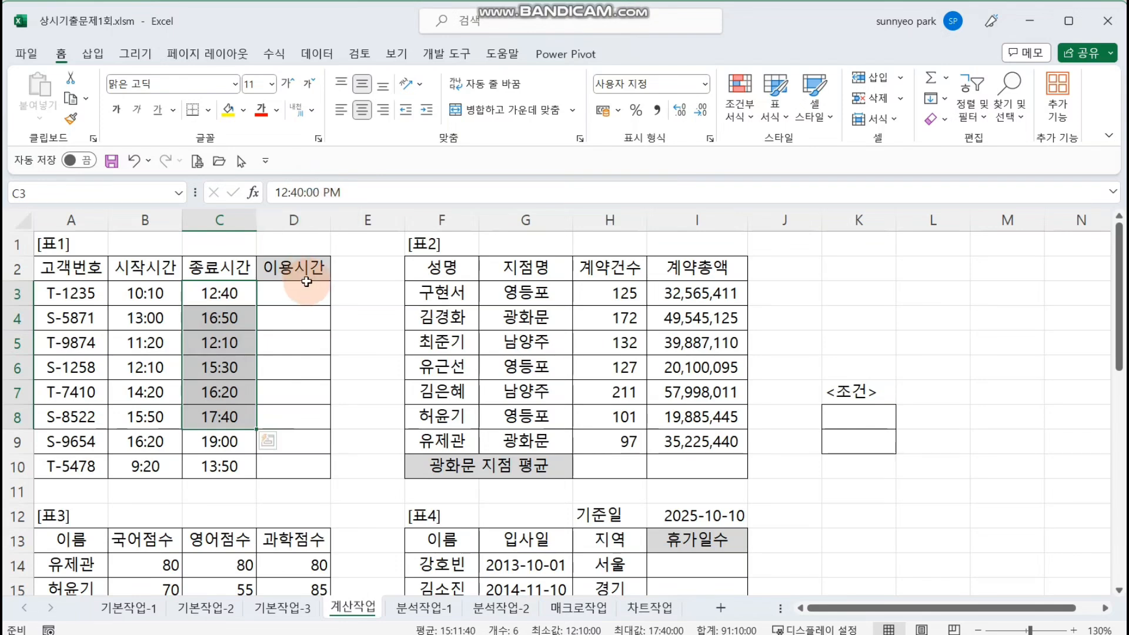
drag(145, 318, 145, 392)
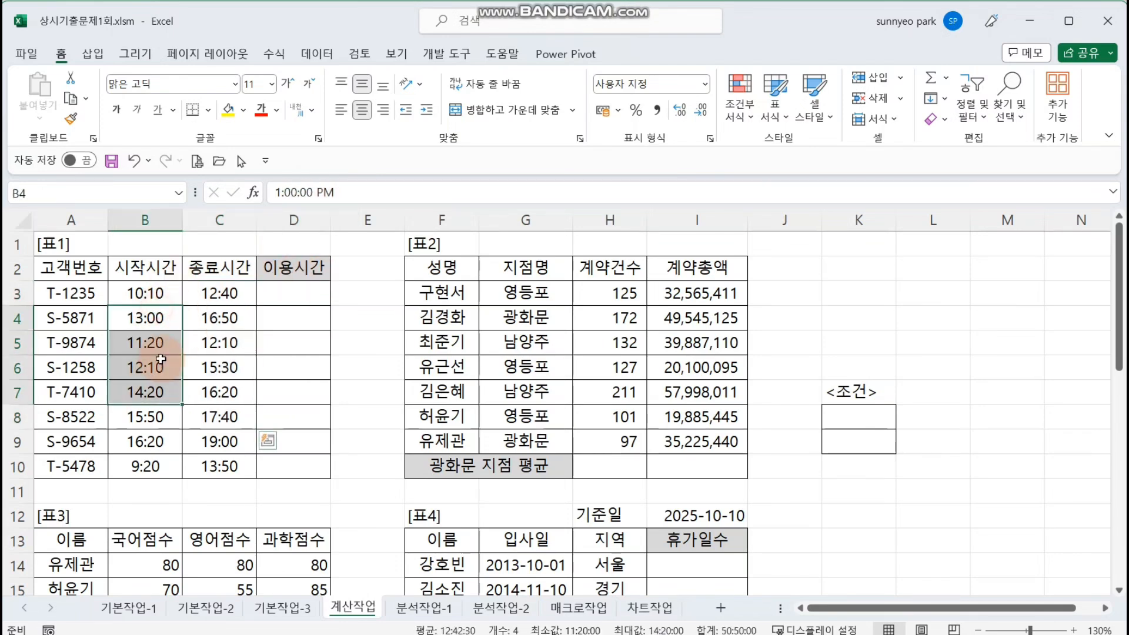
click(298, 292)
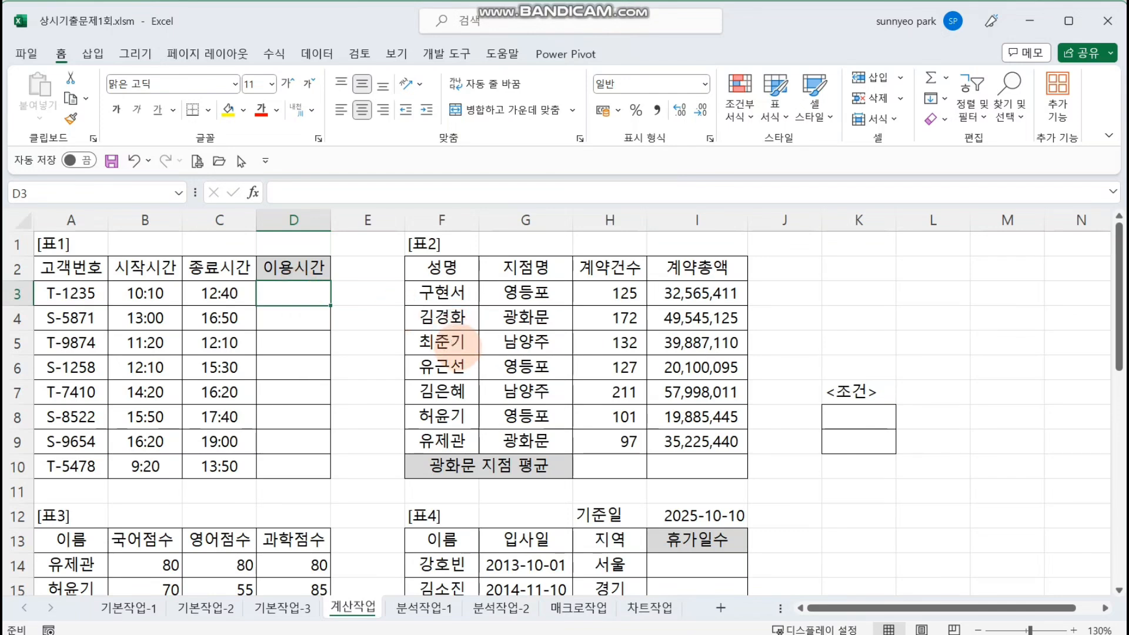
mouse_move(362, 115)
mouse_down()
mouse_move(448, 222)
mouse_move(382, 370)
mouse_up()
mouse_move(594, 196)
mouse_down()
mouse_move(611, 197)
mouse_move(606, 262)
mouse_up()
mouse_move(688, 205)
mouse_down()
mouse_move(744, 193)
mouse_move(745, 215)
mouse_up()
mouse_move(700, 247)
mouse_down()
mouse_move(786, 231)
mouse_move(799, 298)
mouse_up()
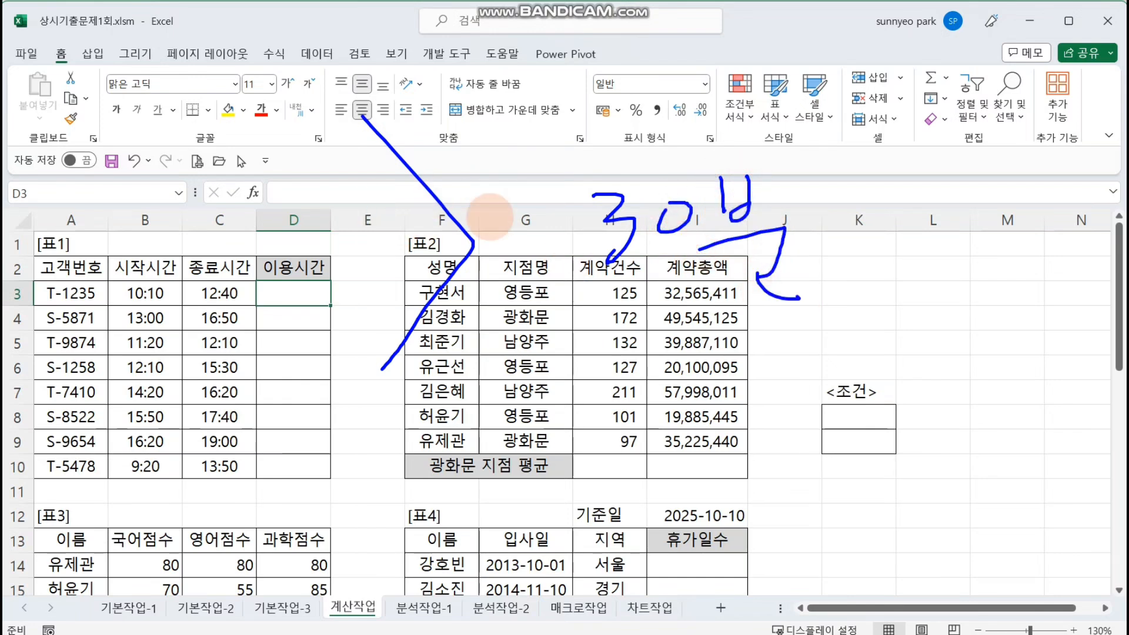
mouse_move(513, 222)
mouse_down()
mouse_move(479, 223)
mouse_move(482, 270)
mouse_move(517, 236)
mouse_move(525, 272)
mouse_up()
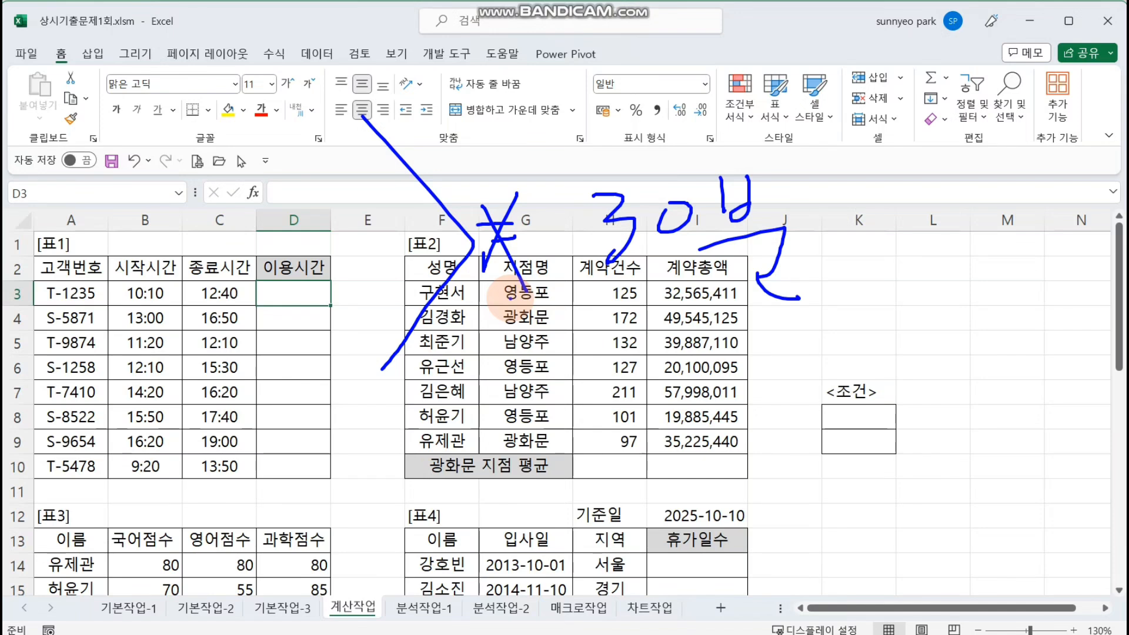
key(Escape)
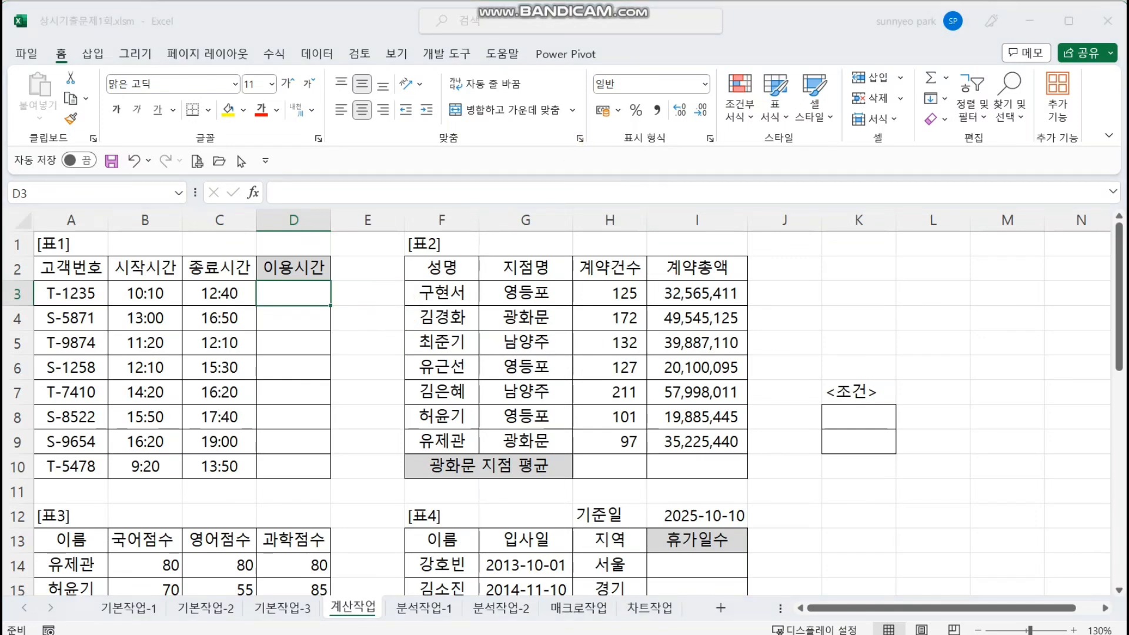
click(353, 306)
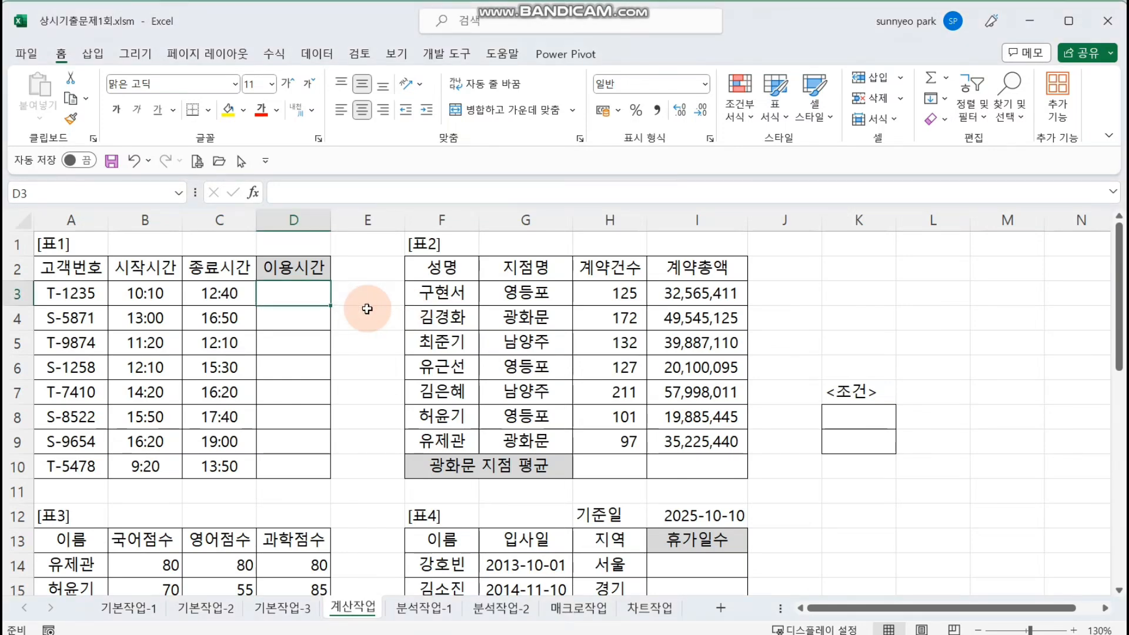
Step: Calculate the usage time in D3 as =C3-B3 and fill the formula down to D7
text(=)
click(233, 291)
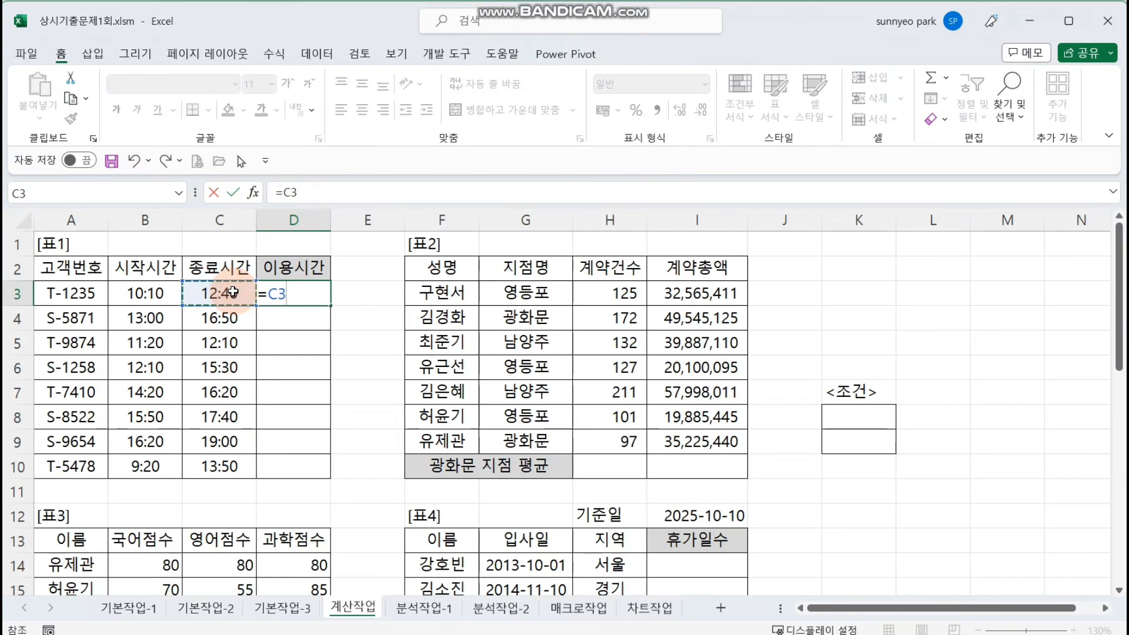
text(-)
click(147, 292)
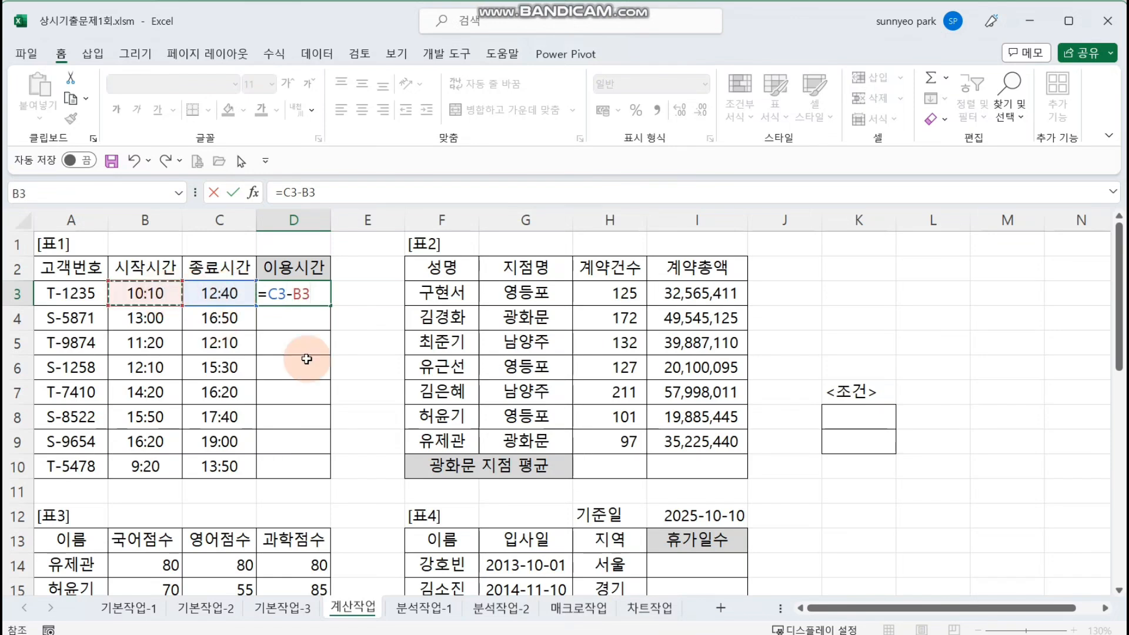
key(Return)
click(316, 299)
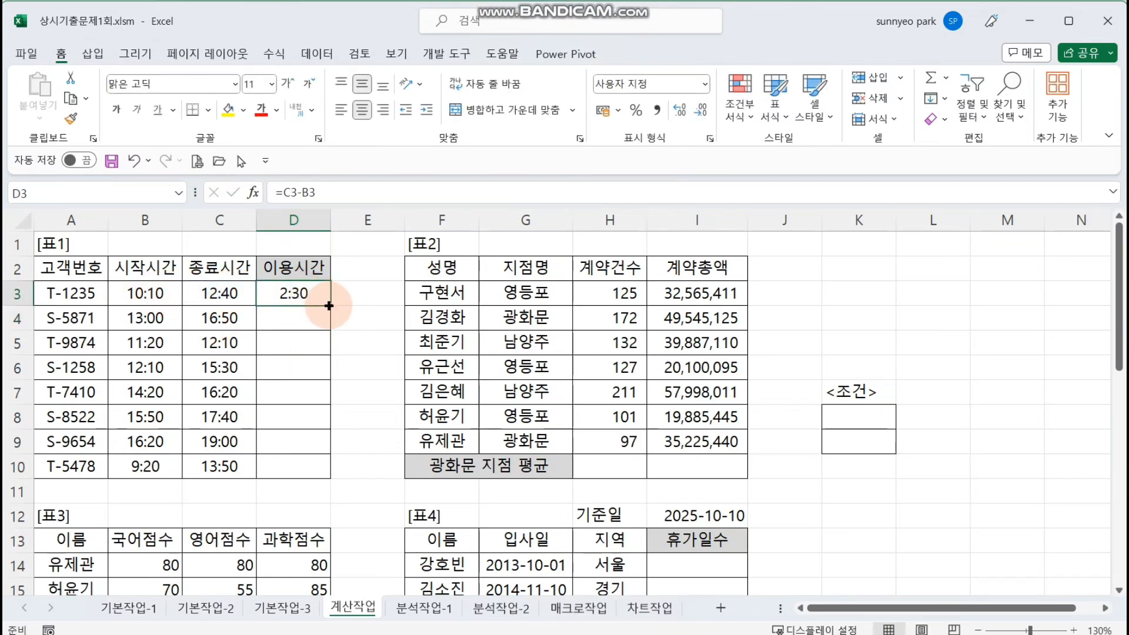
drag(331, 305, 313, 395)
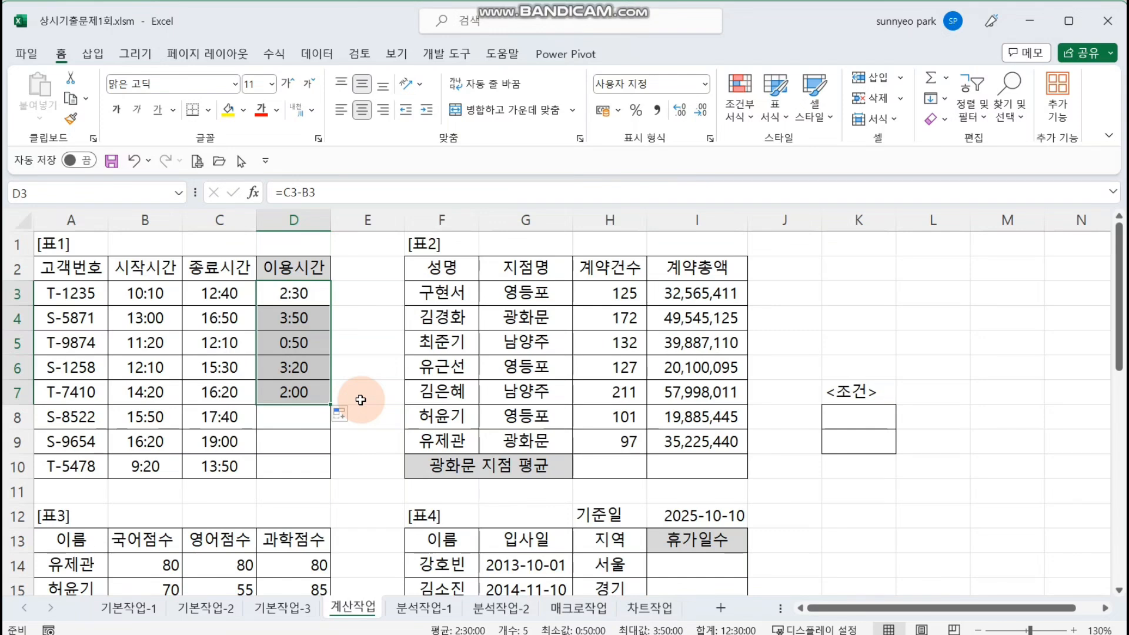
Step: Check the time-difference formulas in D3:D7 and clear the contents of D3:D8
click(370, 308)
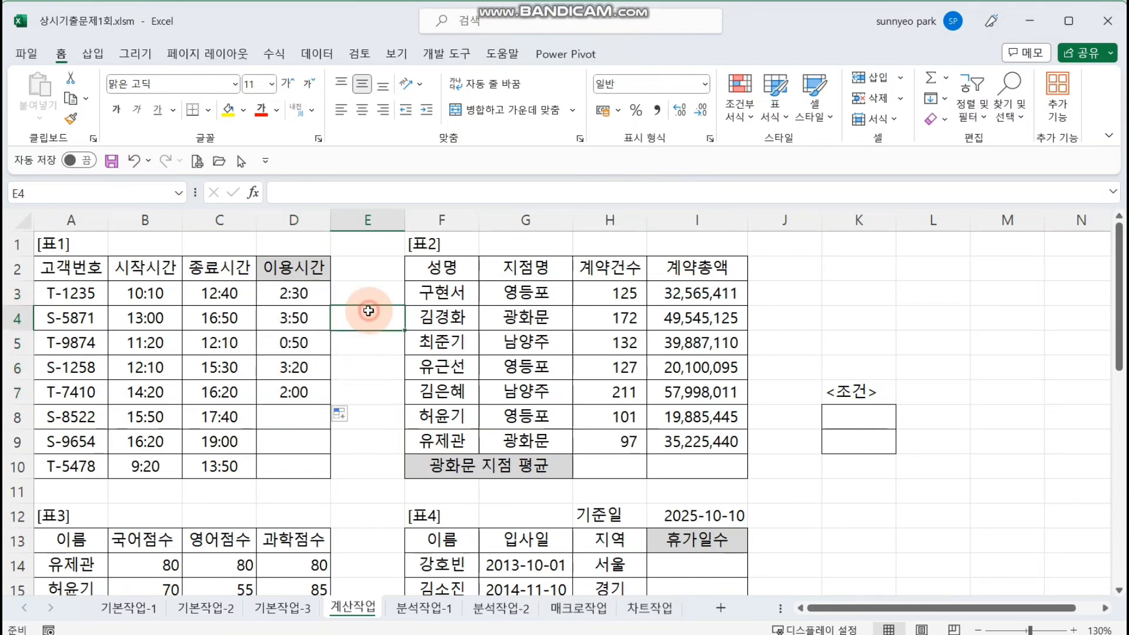
click(316, 295)
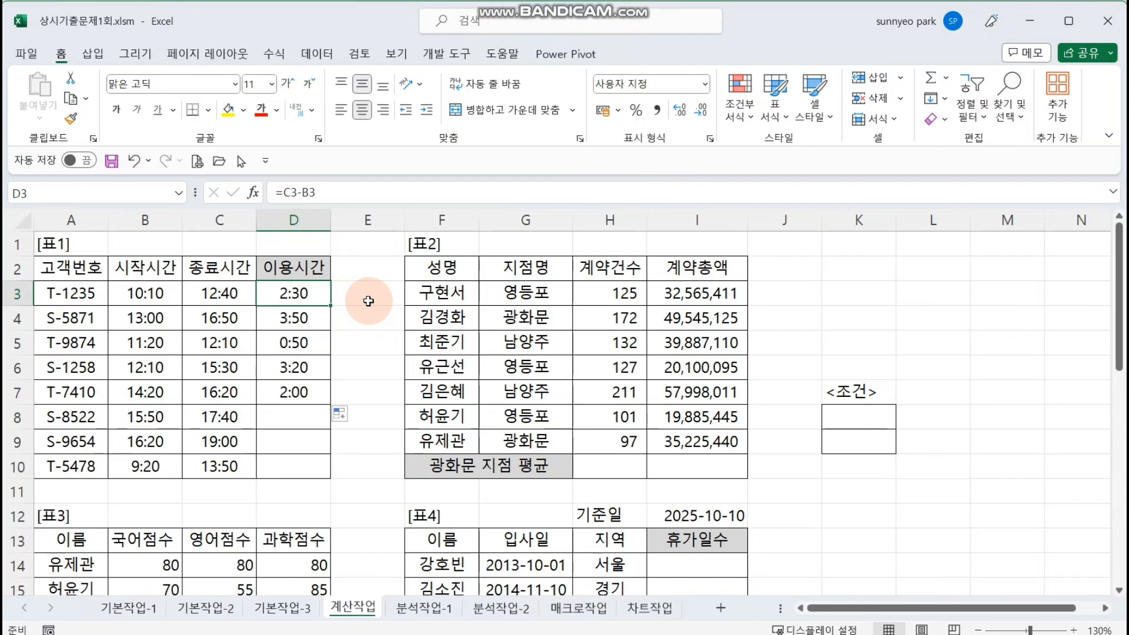
click(295, 320)
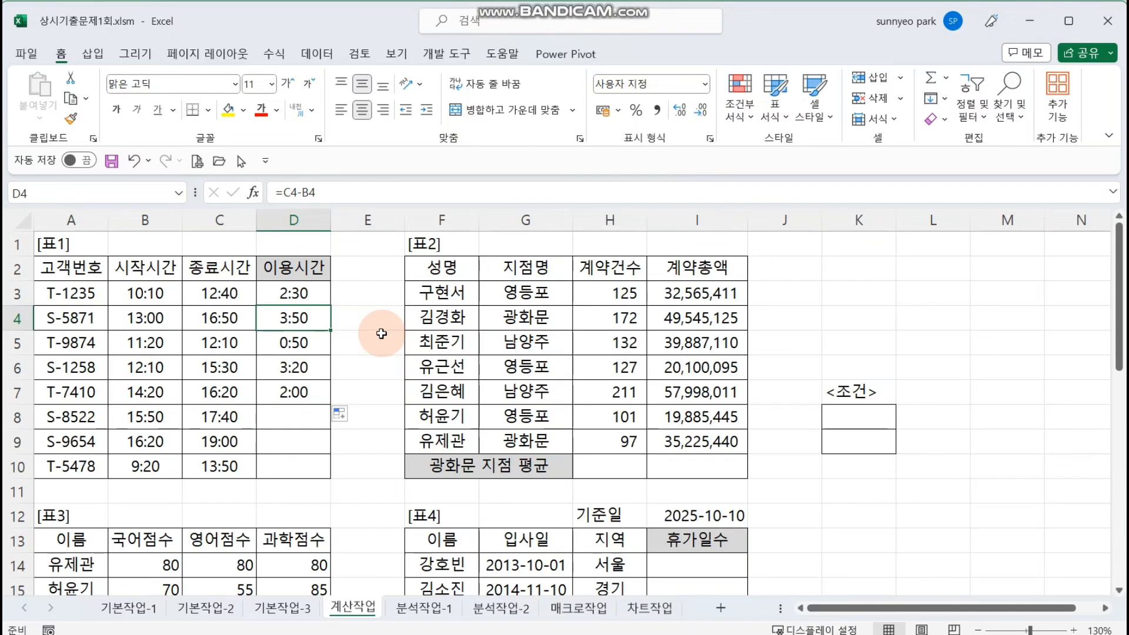
click(299, 296)
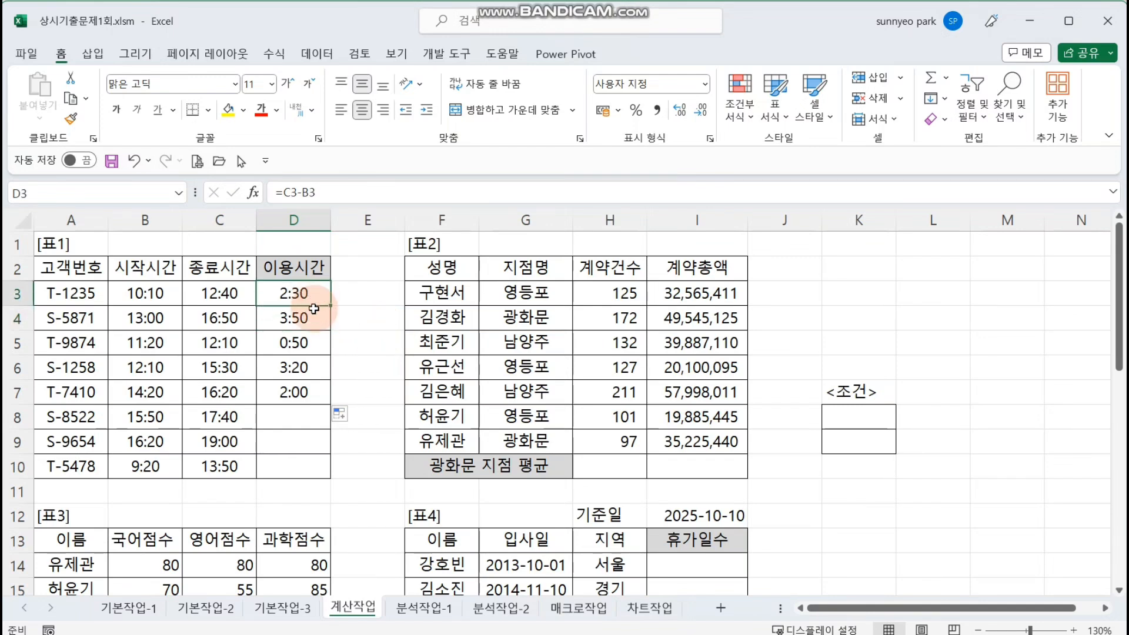
click(312, 317)
click(305, 344)
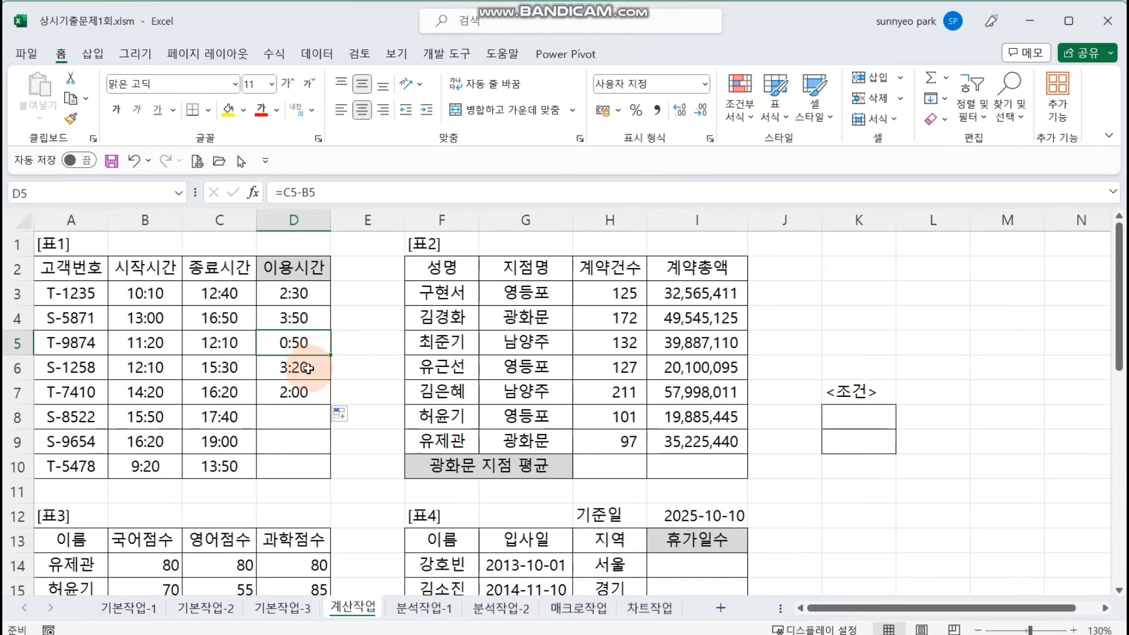
click(307, 368)
click(321, 392)
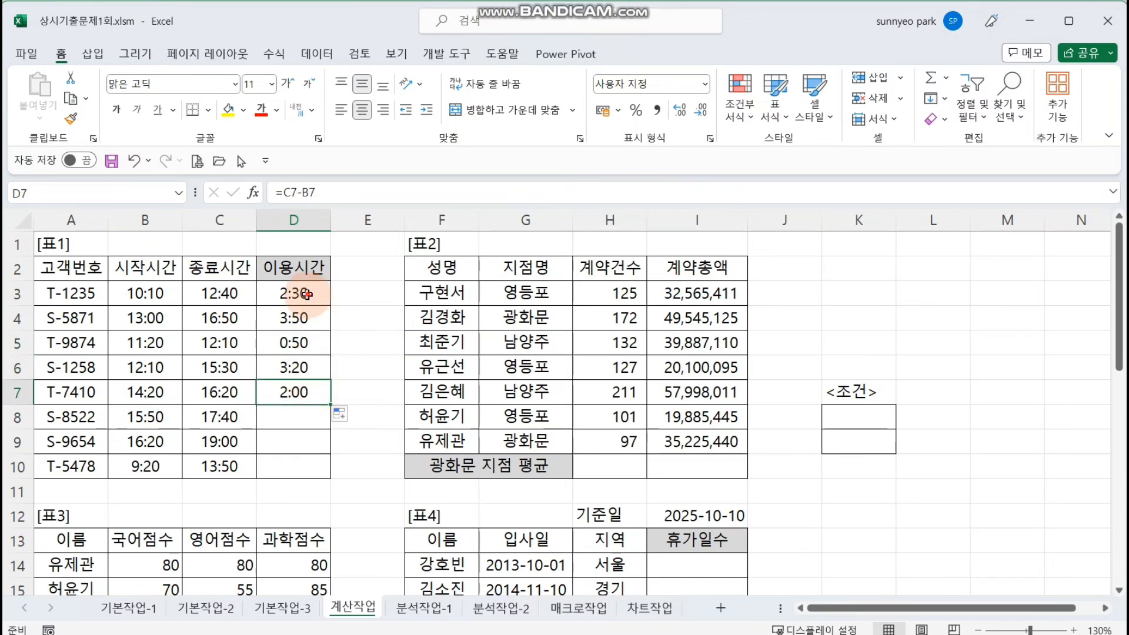
drag(297, 294, 309, 408)
key(Delete)
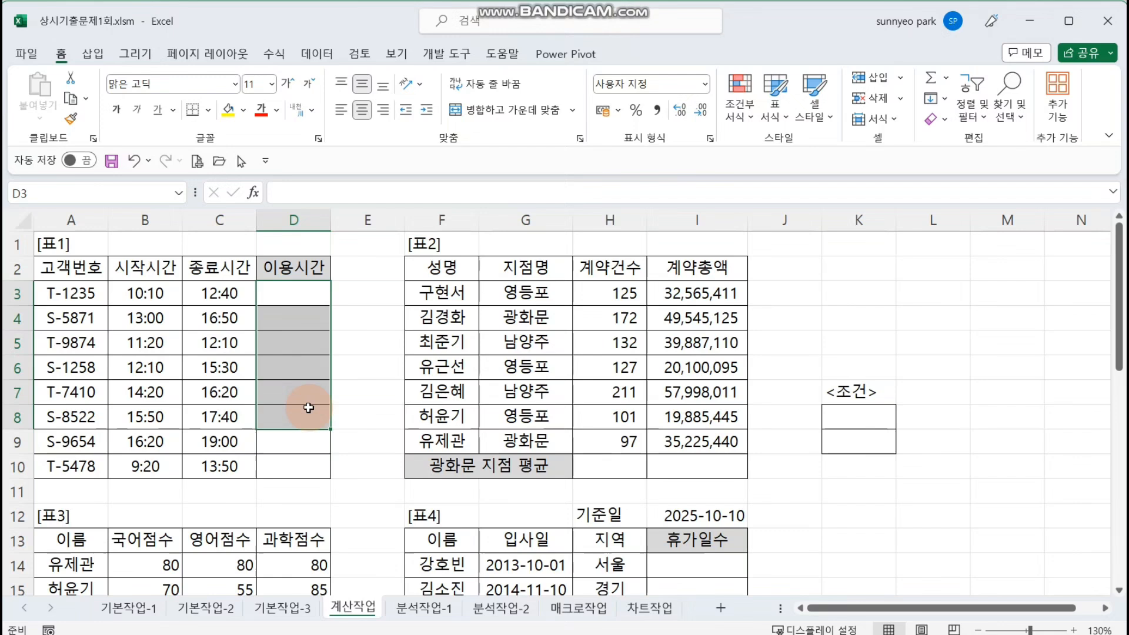
Step: Start an IF function in D3 with the logical test MINUTE(C3-B3)>30
click(318, 292)
text(=)
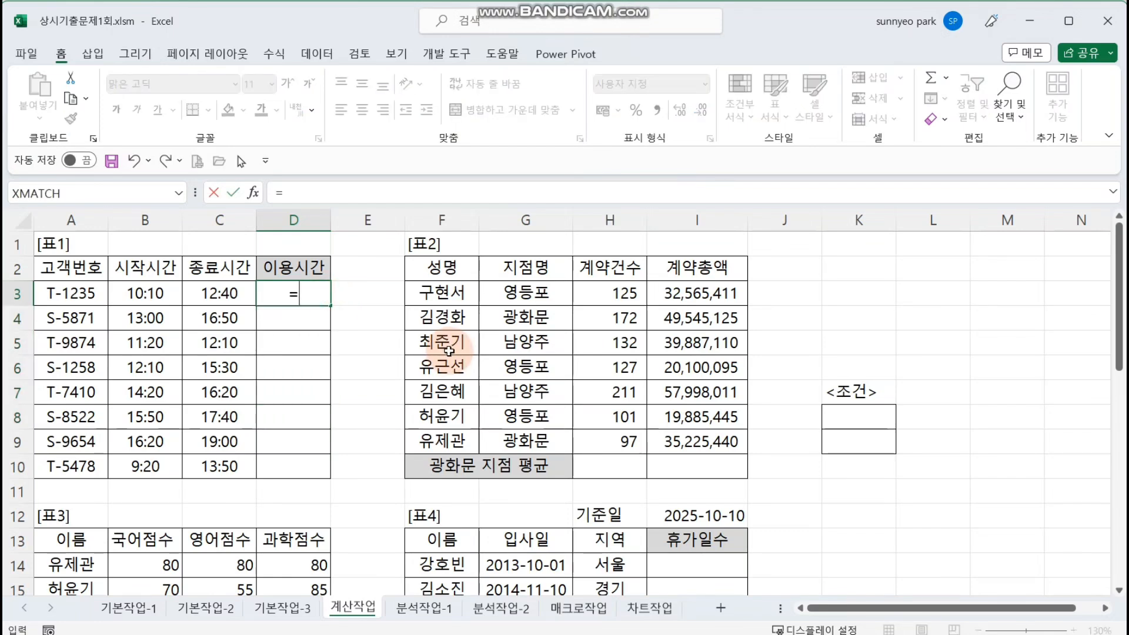
text(IF()
click(253, 193)
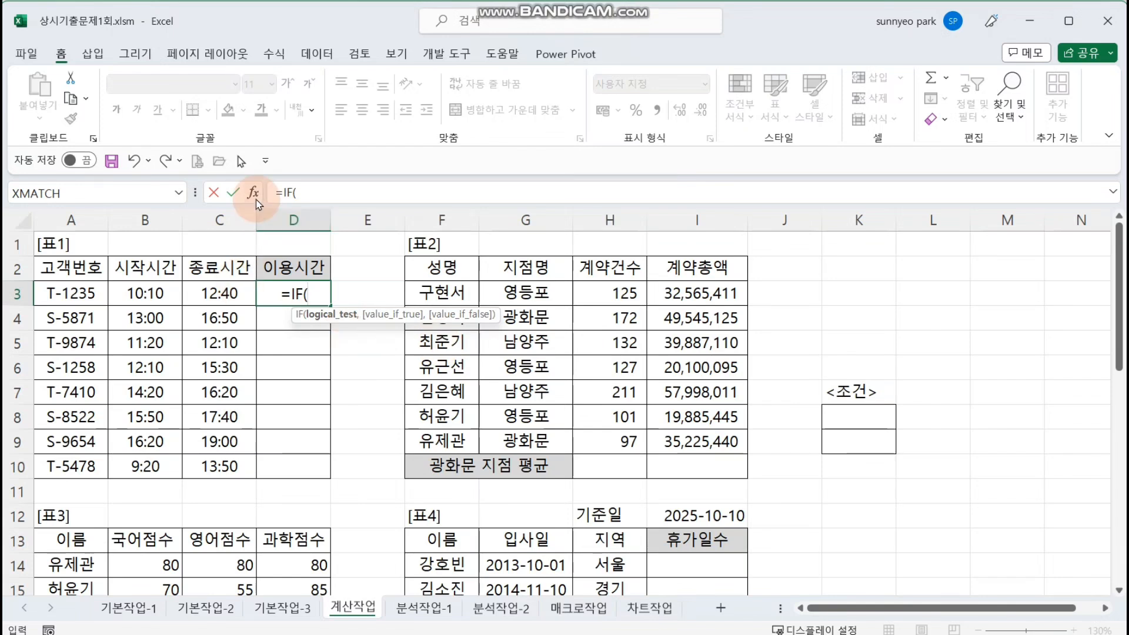
drag(569, 230, 440, 276)
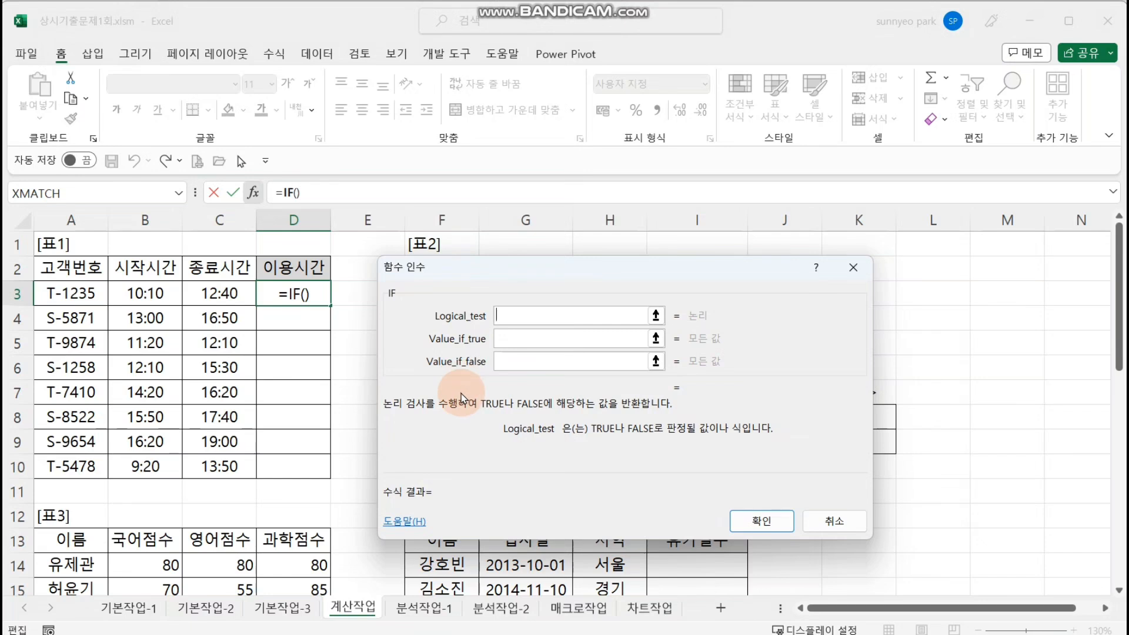
text(MINUTE)
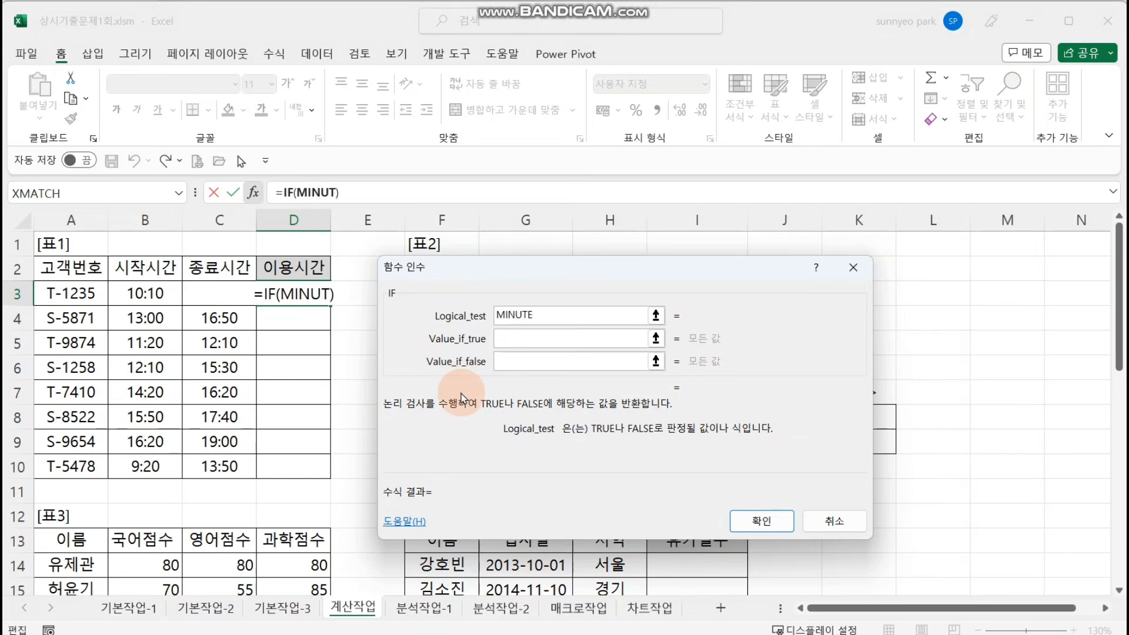
text(()
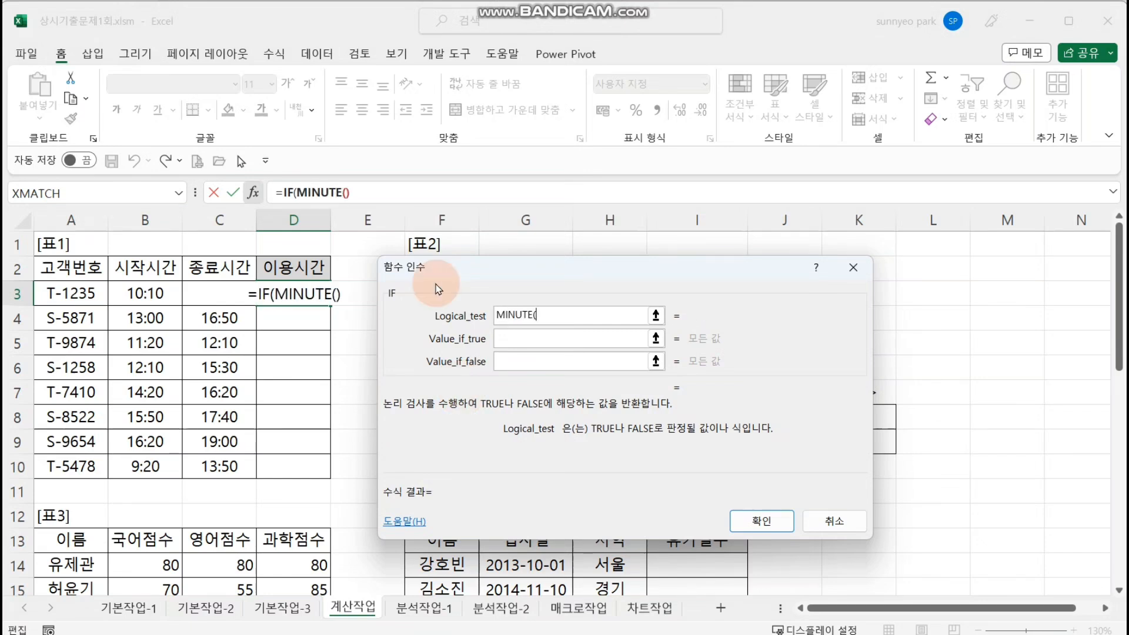
click(220, 293)
text(-)
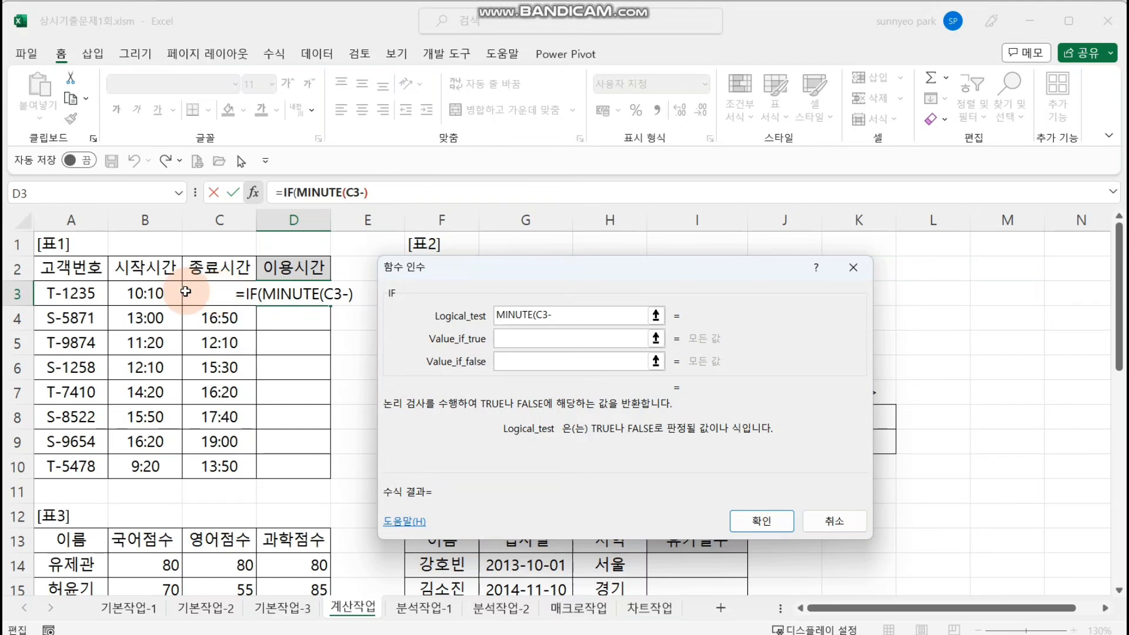
click(162, 293)
text())
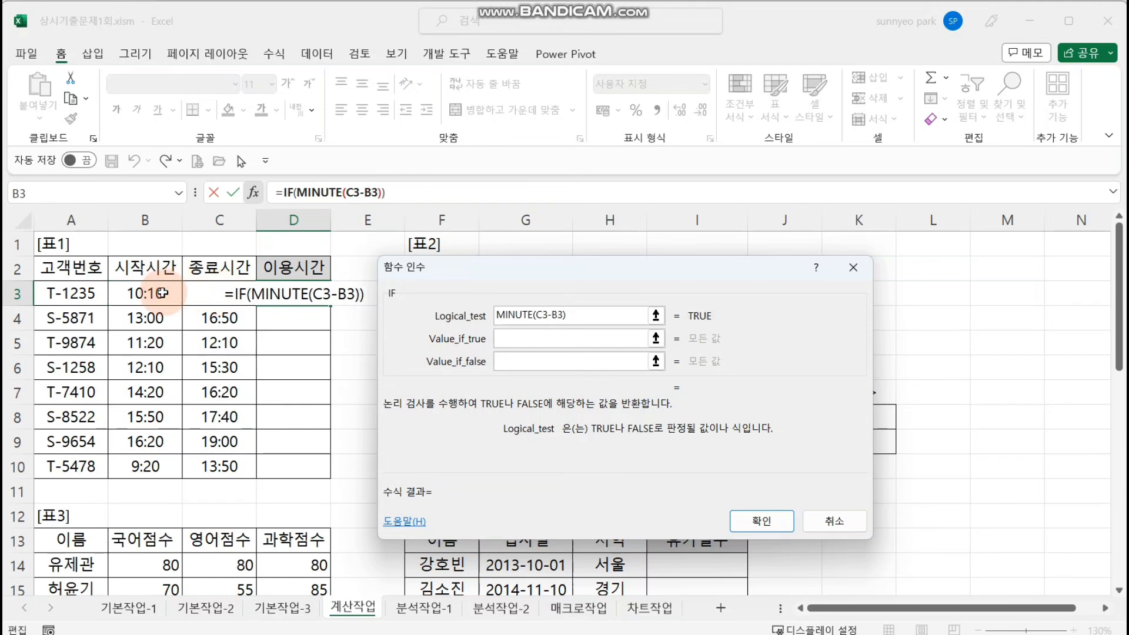
text(>)
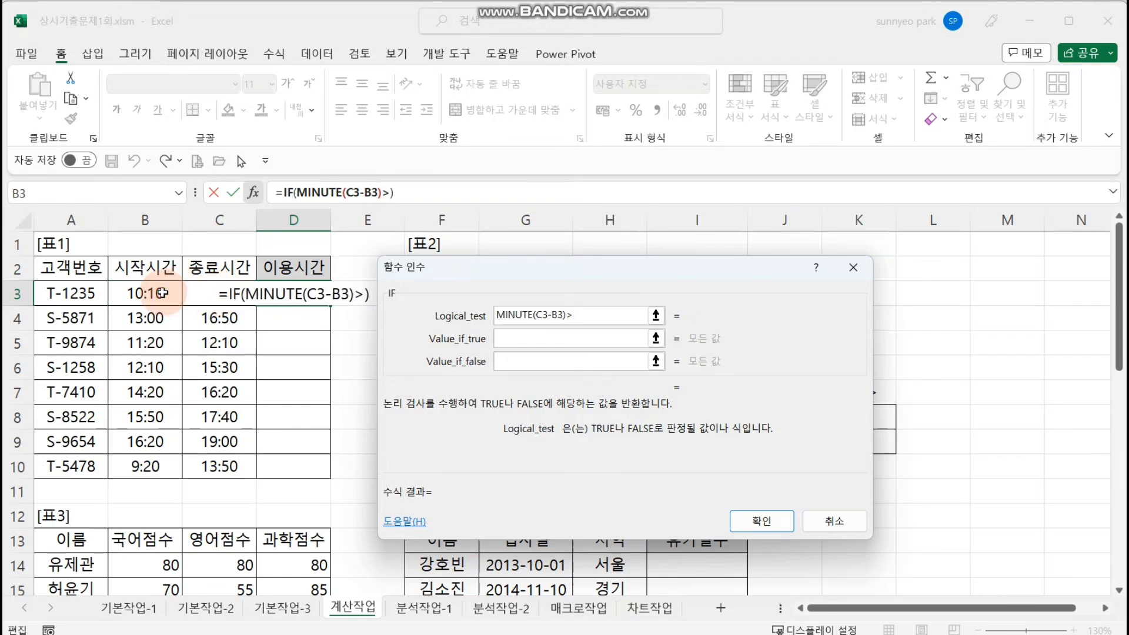
text(30)
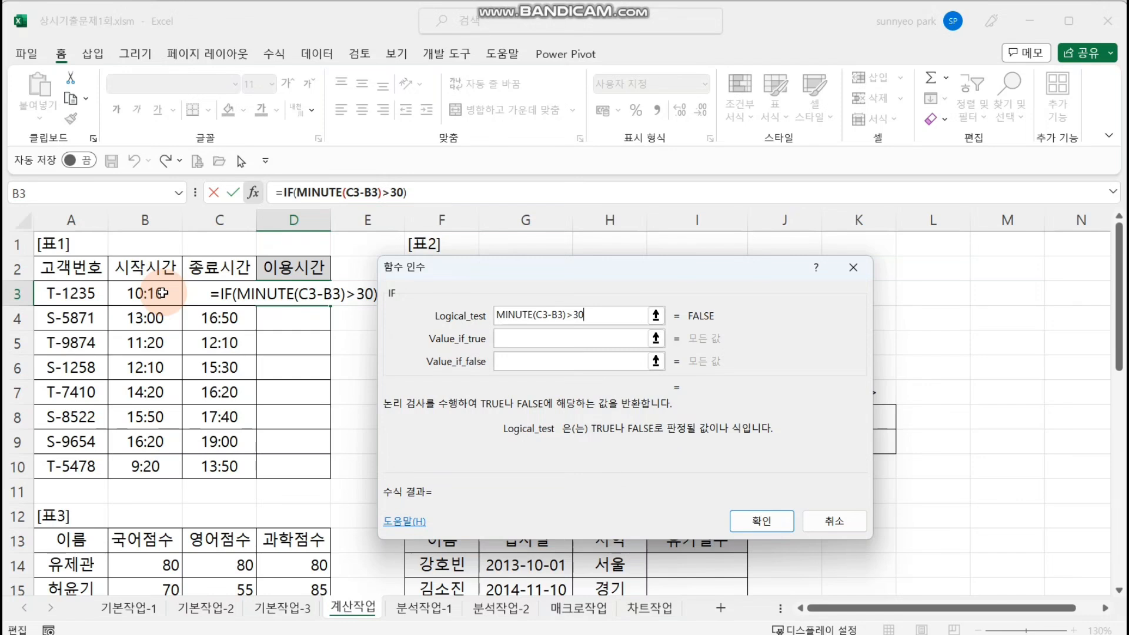
Step: Set the IF function's value if true to HOUR(C3-B3)+1
click(536, 339)
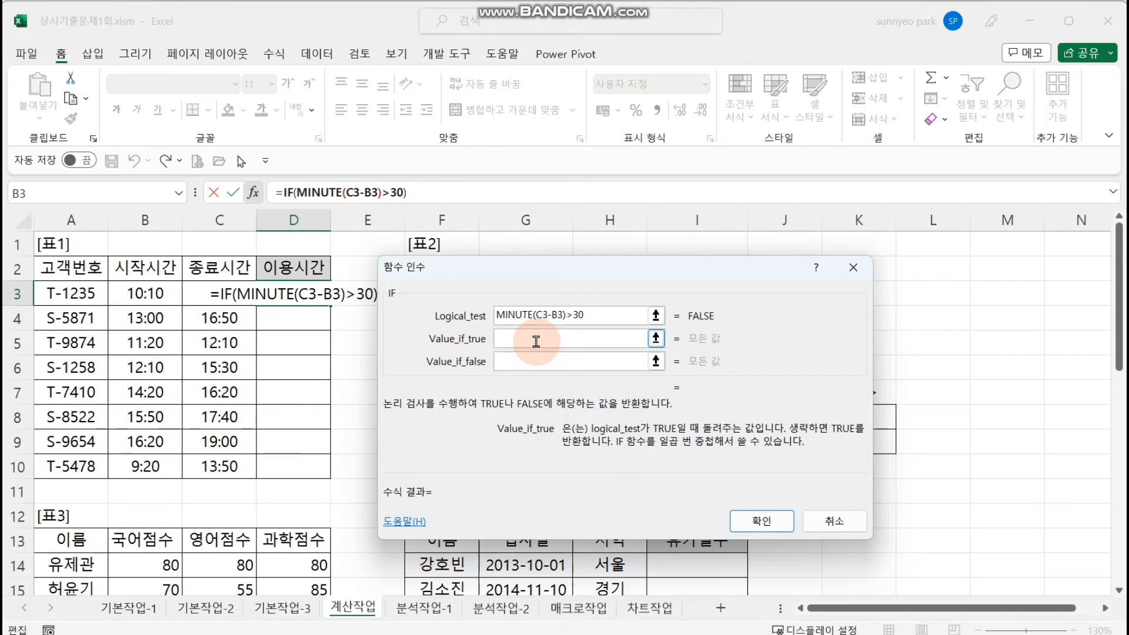
text(HOUR()
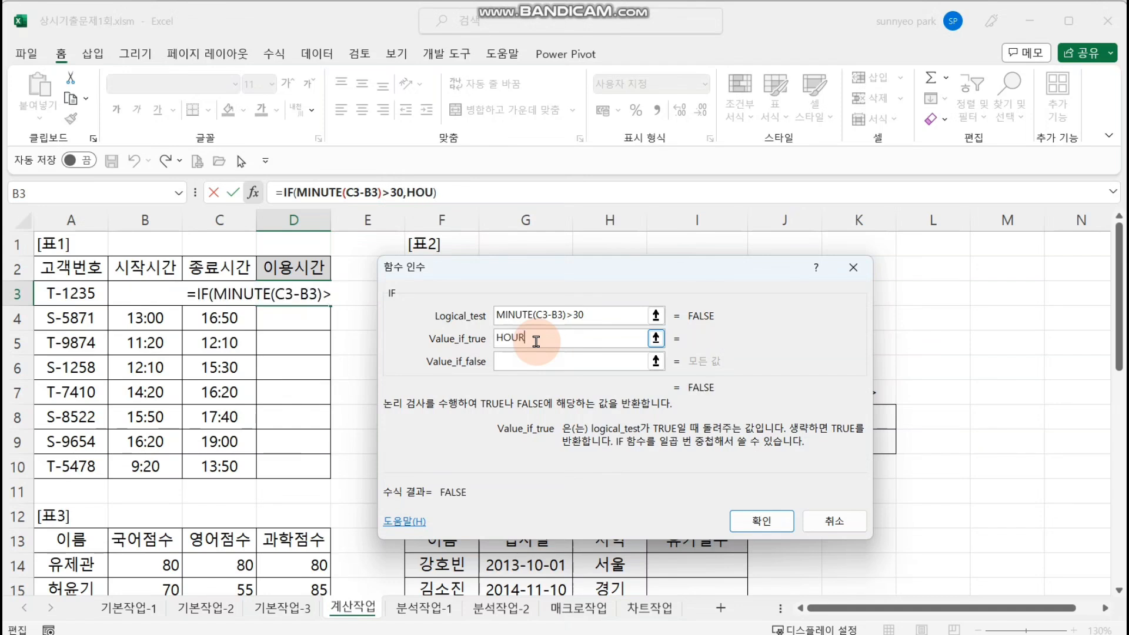
click(229, 294)
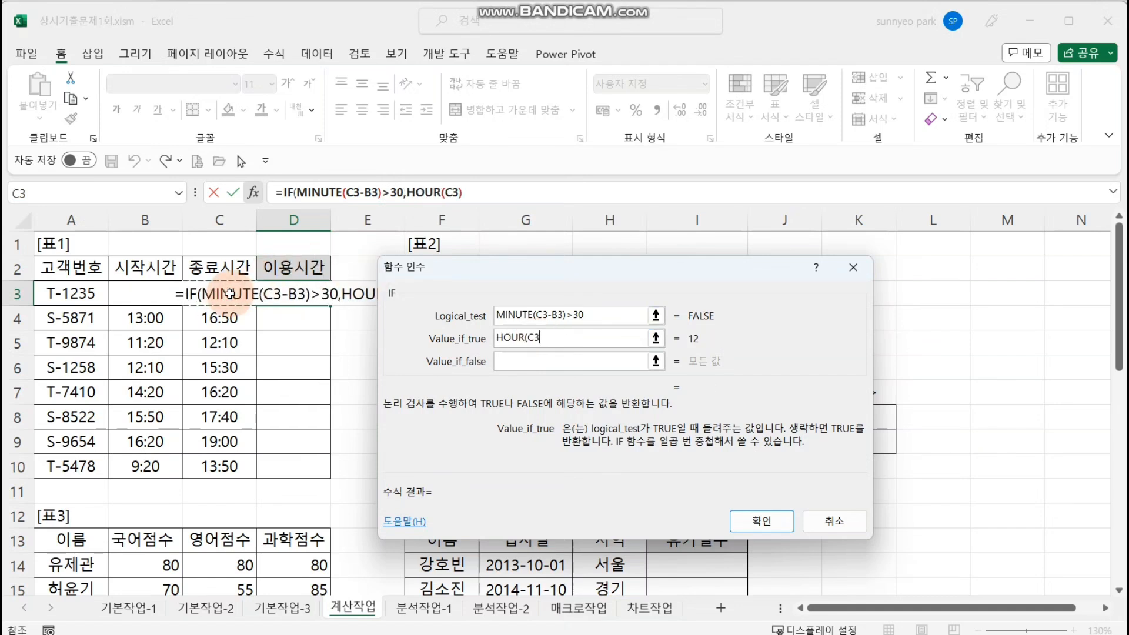
text(-)
click(160, 294)
text()+1)
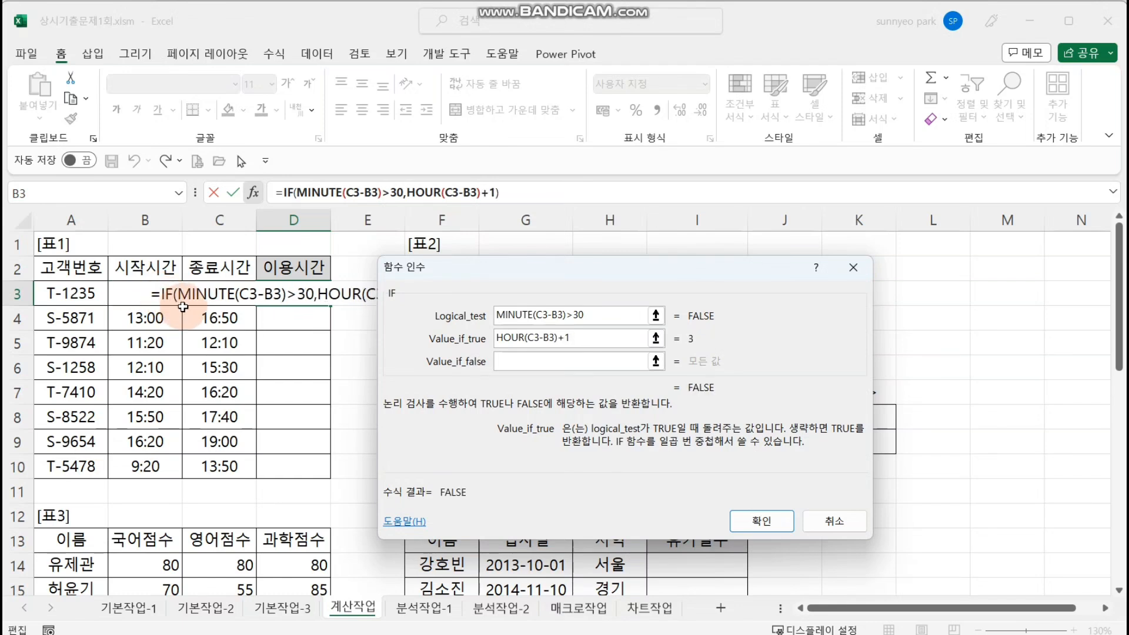
Step: Reuse the true expression without +1 as the value if false, HOUR(C3-B3), and enter the IF formula in D3
drag(586, 340, 472, 339)
key(ctrl+c)
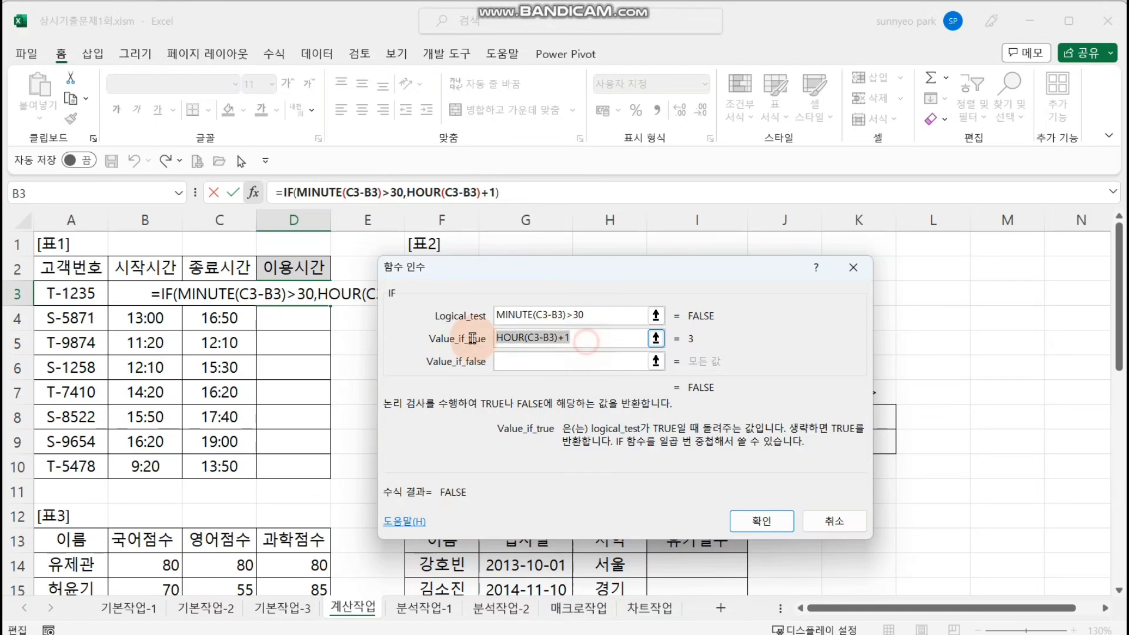
click(513, 360)
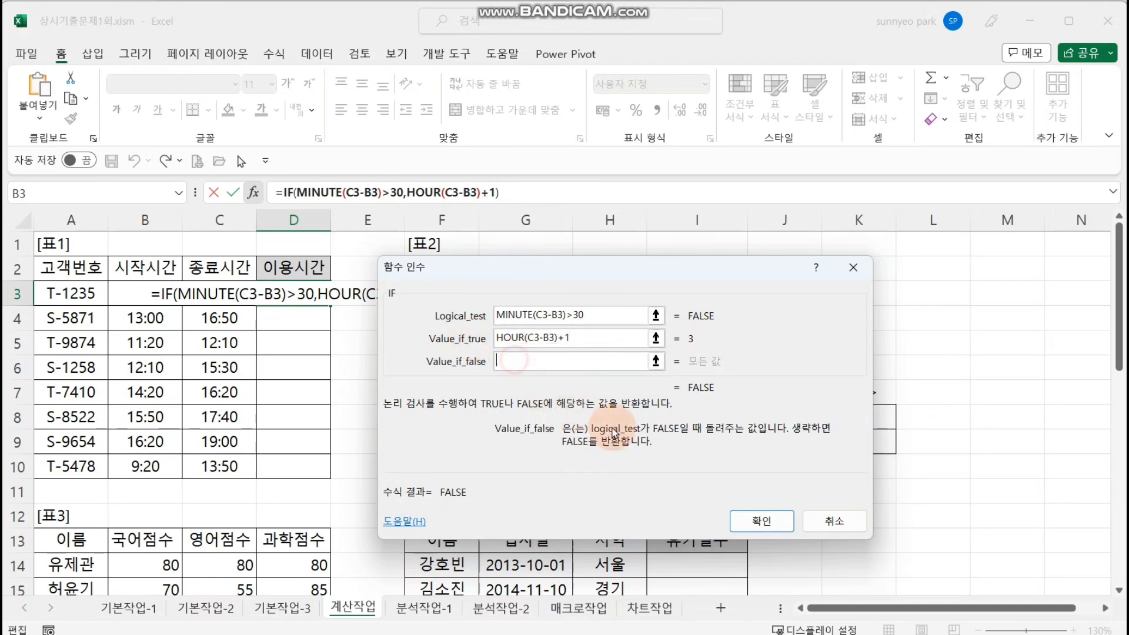
key(ctrl+v)
key(BackSpace)
key(BackSpace)
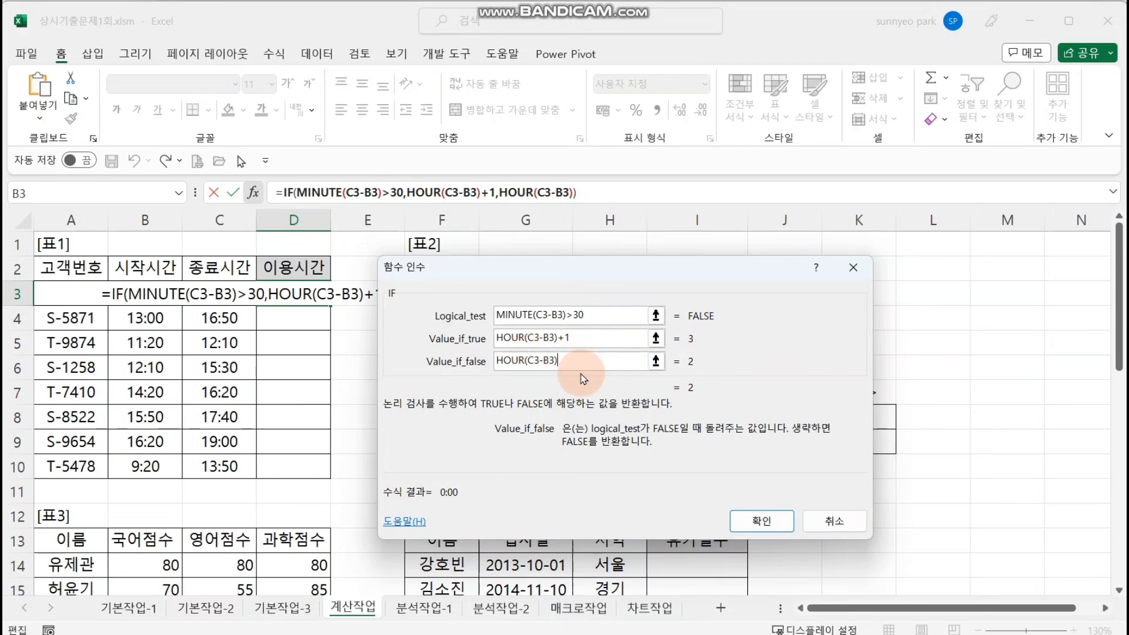
click(758, 523)
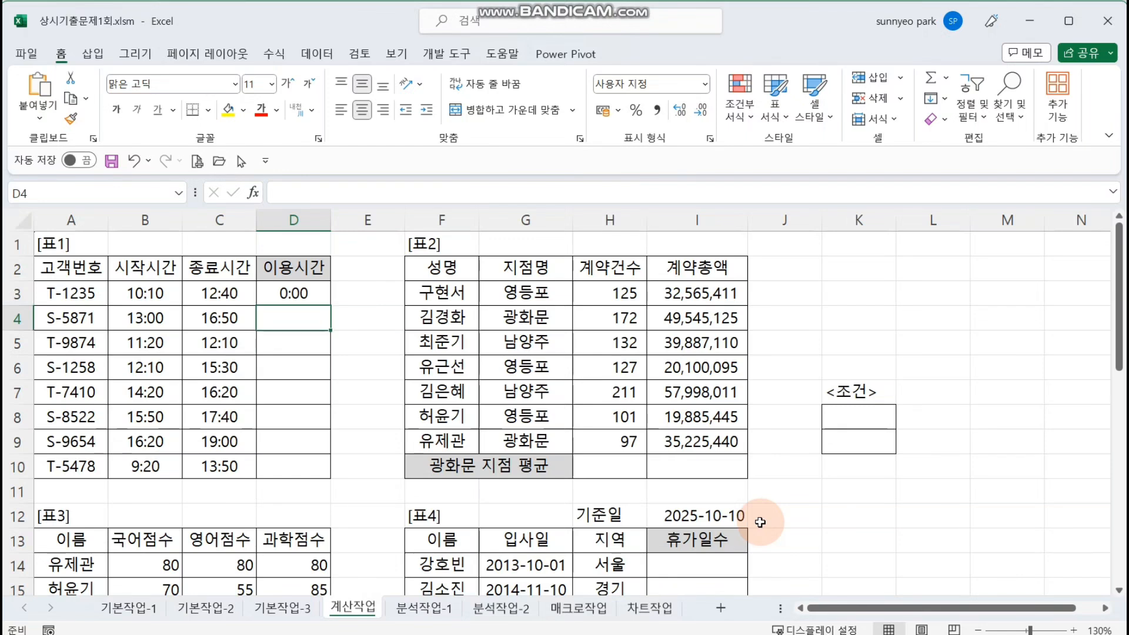
Step: Append &"시간" to the end of the IF formula in D3 and enter it
click(299, 296)
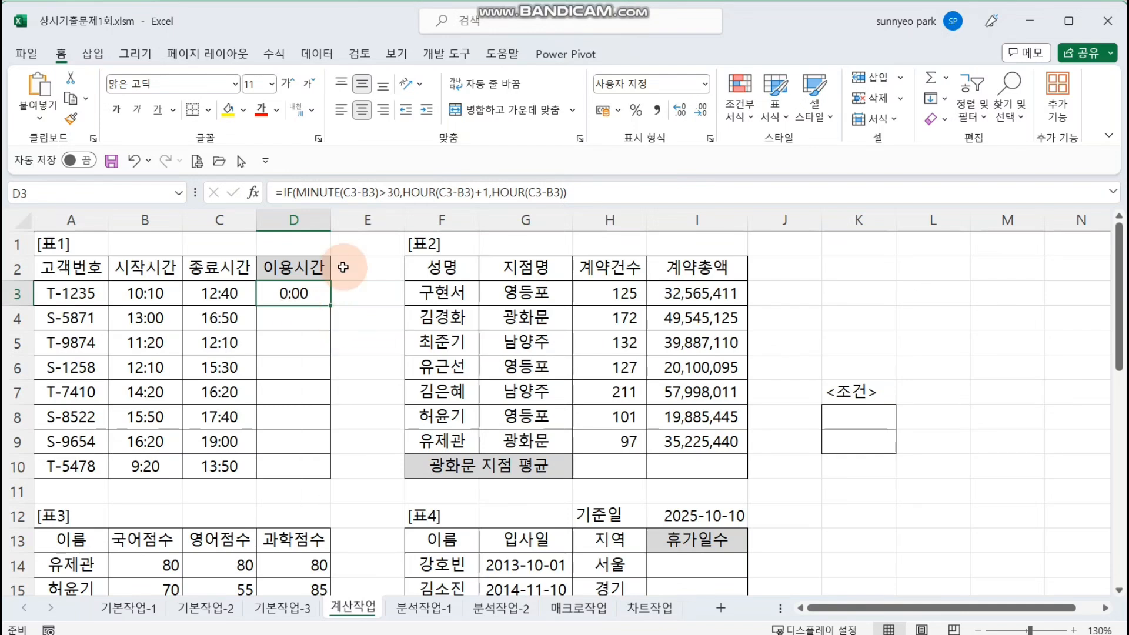
click(654, 192)
text(&)
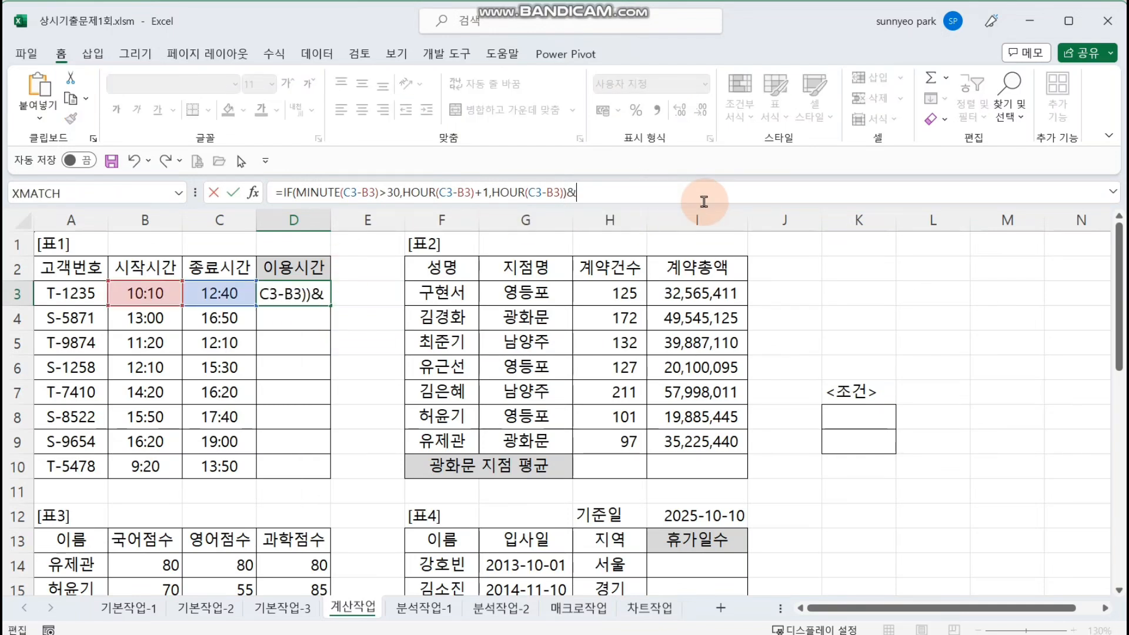
text("시간)
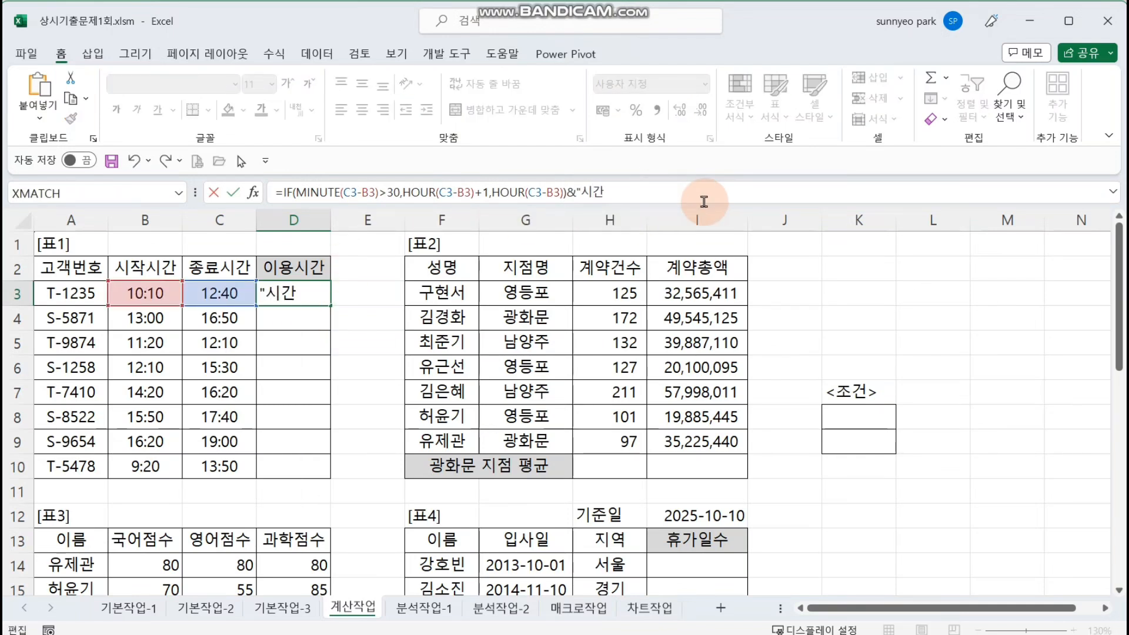
text(")
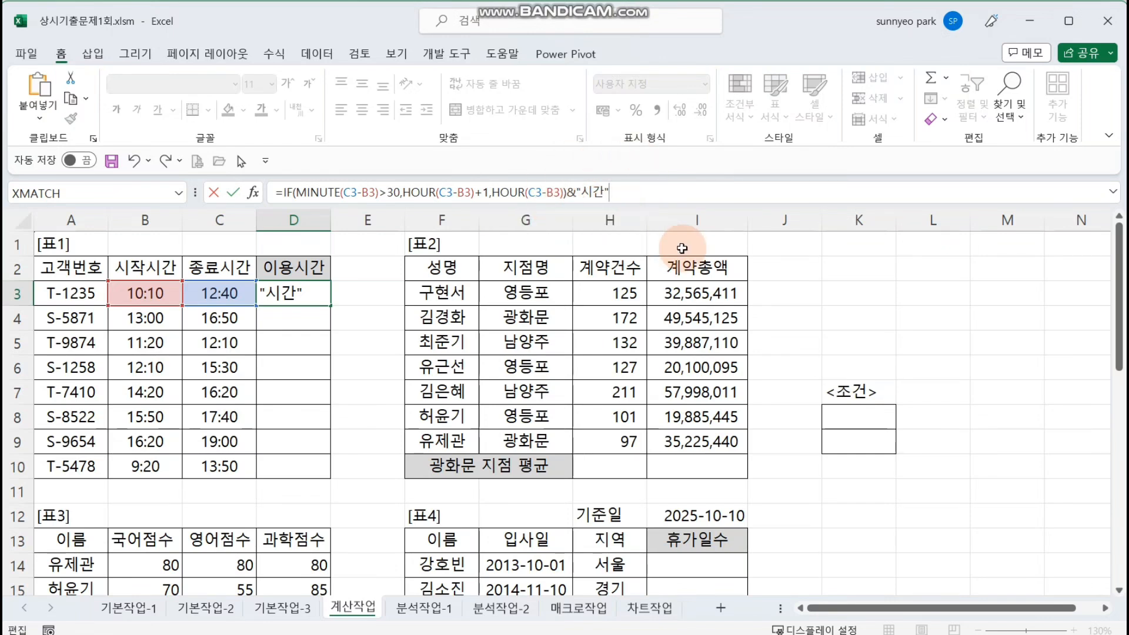
key(Return)
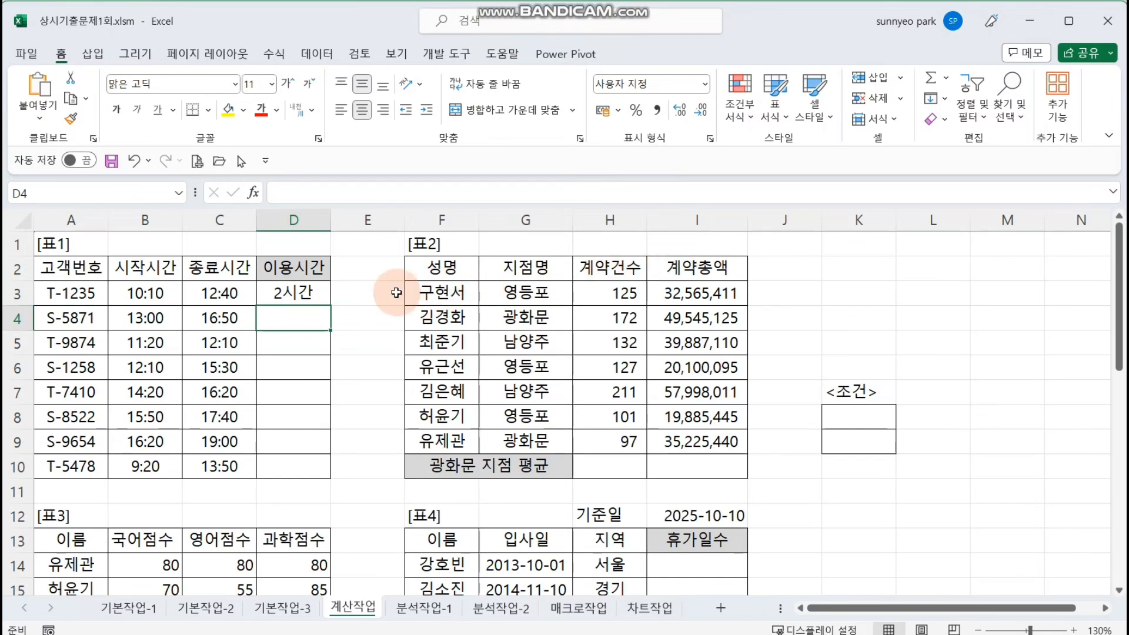
Step: Fill the D3 formula down through D10 and inspect the copied formula in D9
click(296, 294)
drag(330, 305, 333, 476)
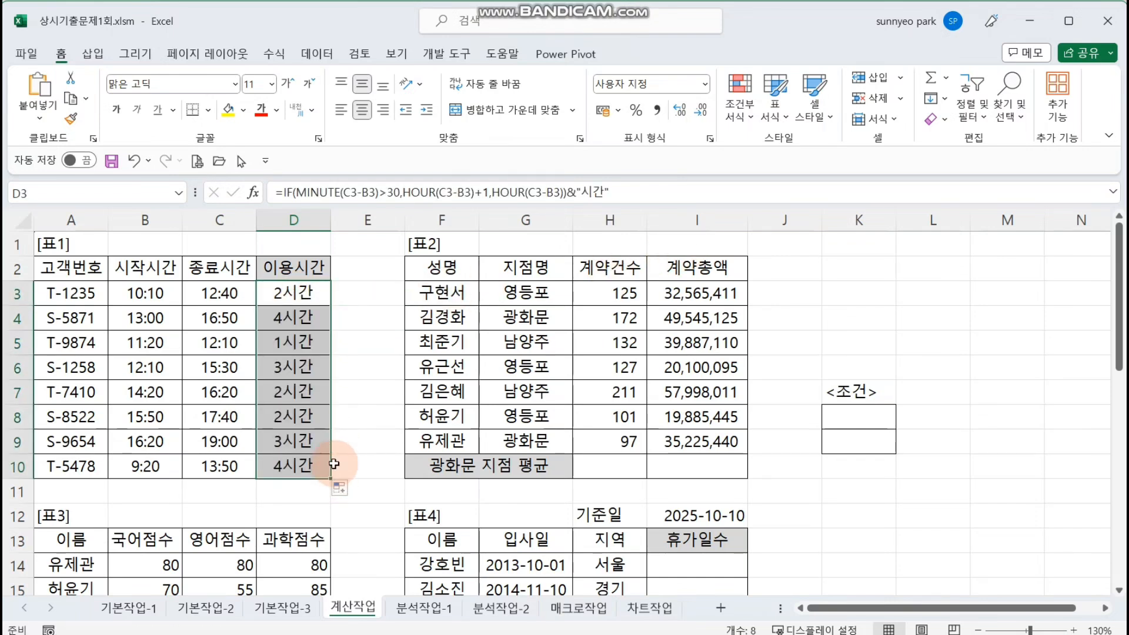
click(360, 422)
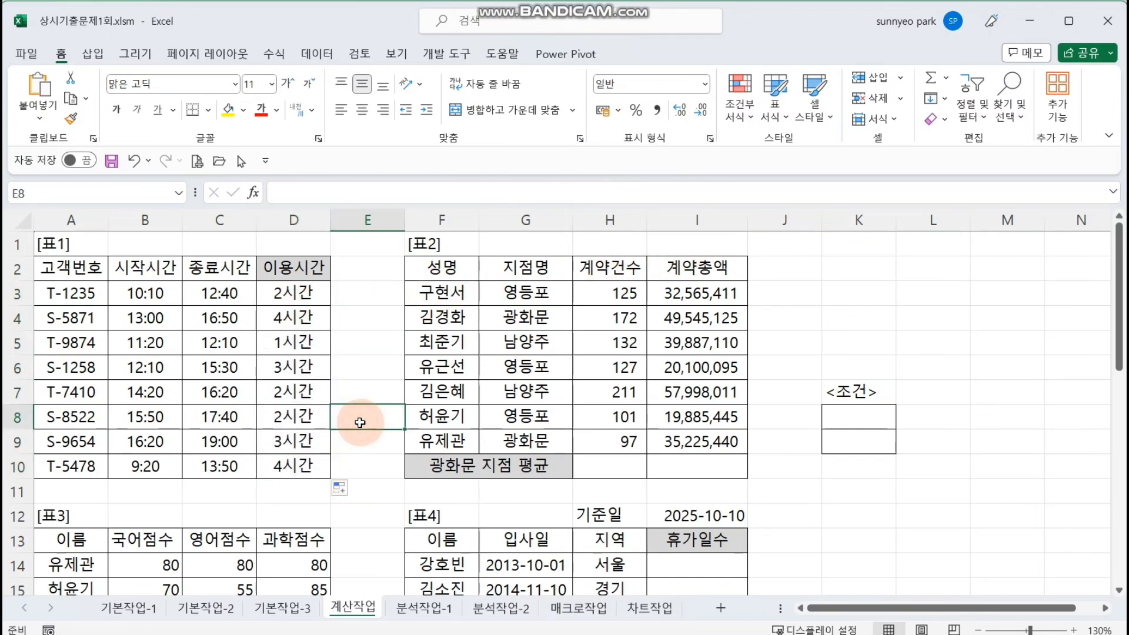
click(315, 443)
key(F2)
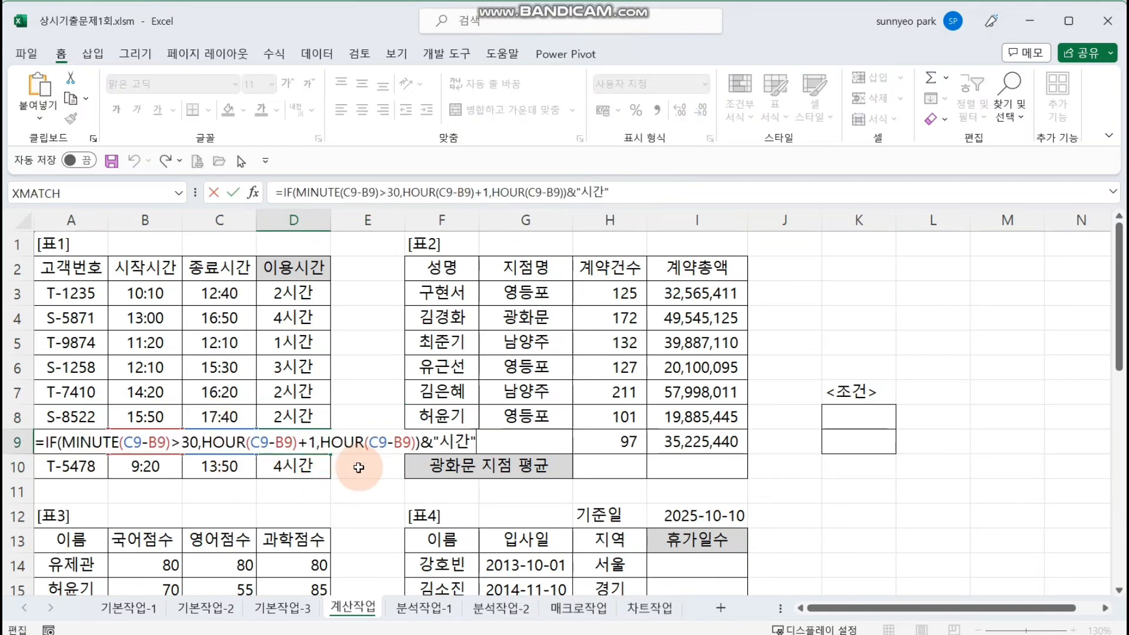
key(Escape)
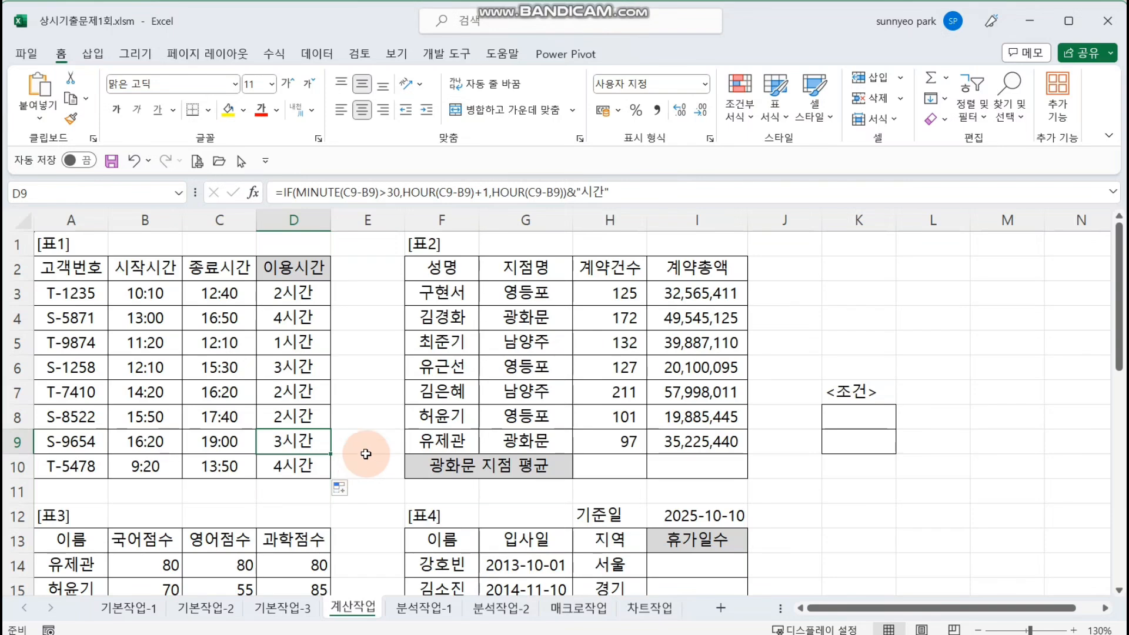
Step: Examine 표2's 지점명, 계약건수 and 계약총액 columns and the empty <조건> cells beside the table
click(839, 413)
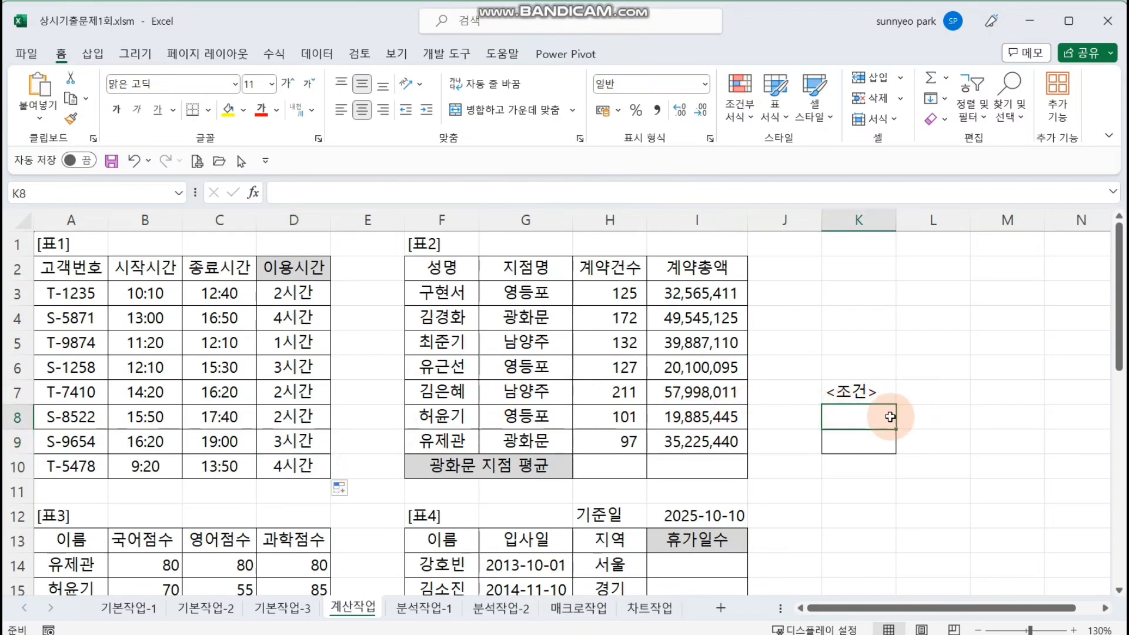
click(1105, 608)
click(1105, 608)
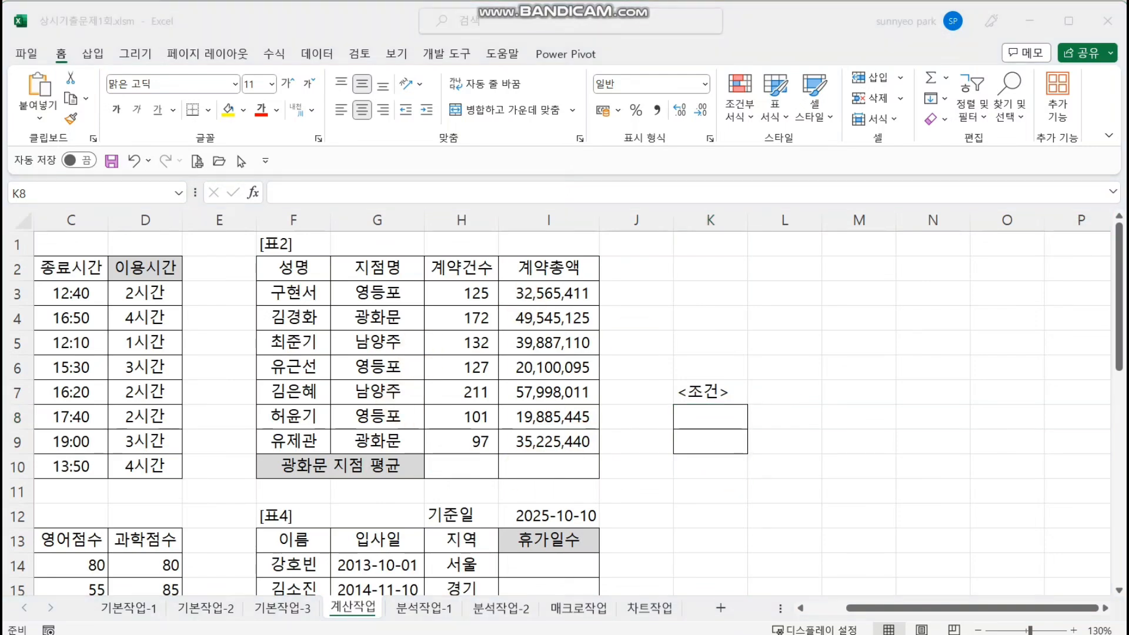
click(818, 427)
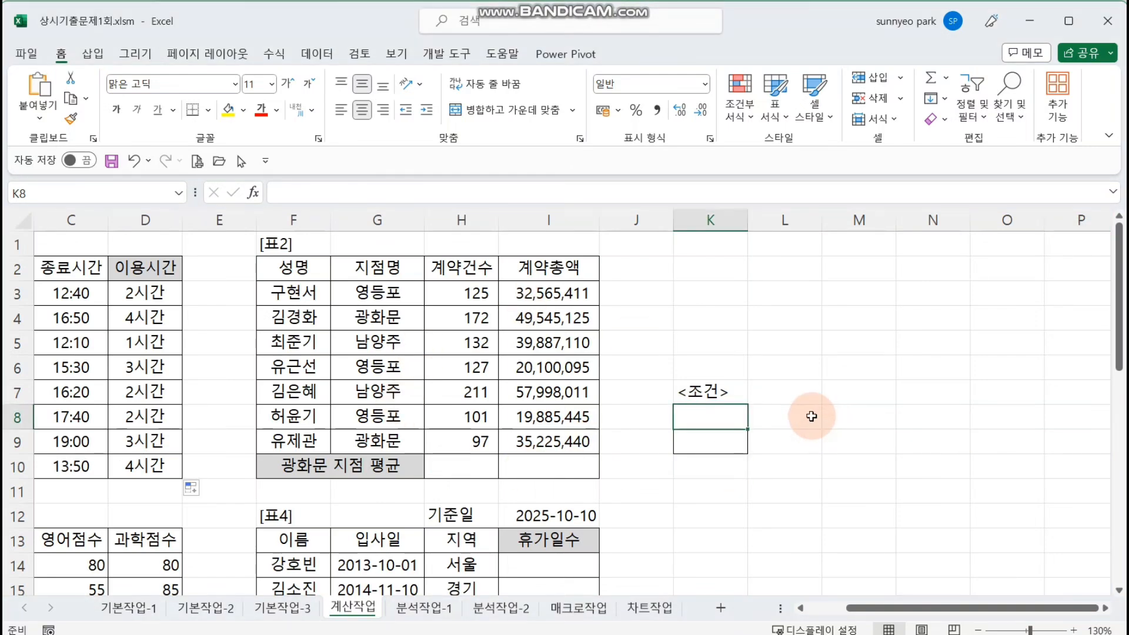
click(642, 337)
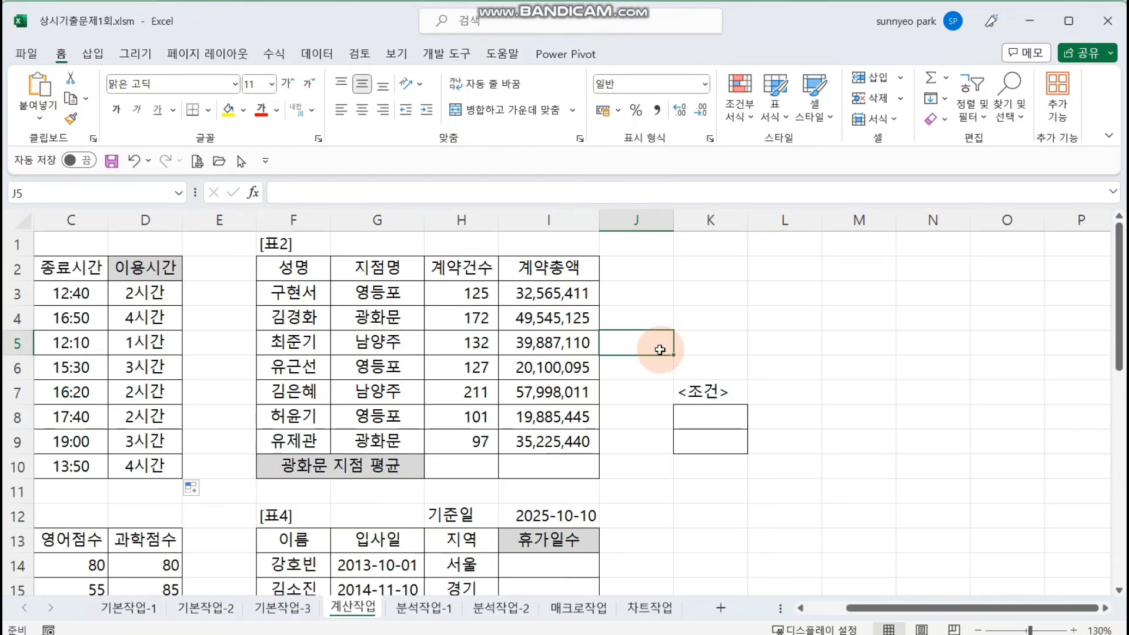
click(407, 275)
click(401, 317)
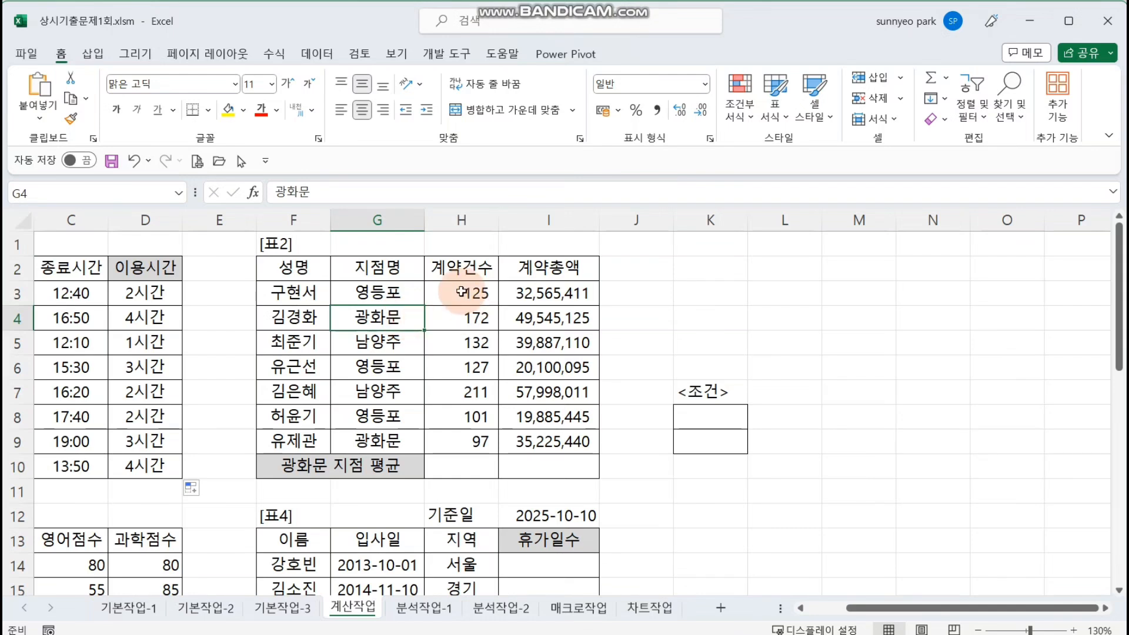
drag(470, 292, 470, 416)
drag(552, 318, 552, 416)
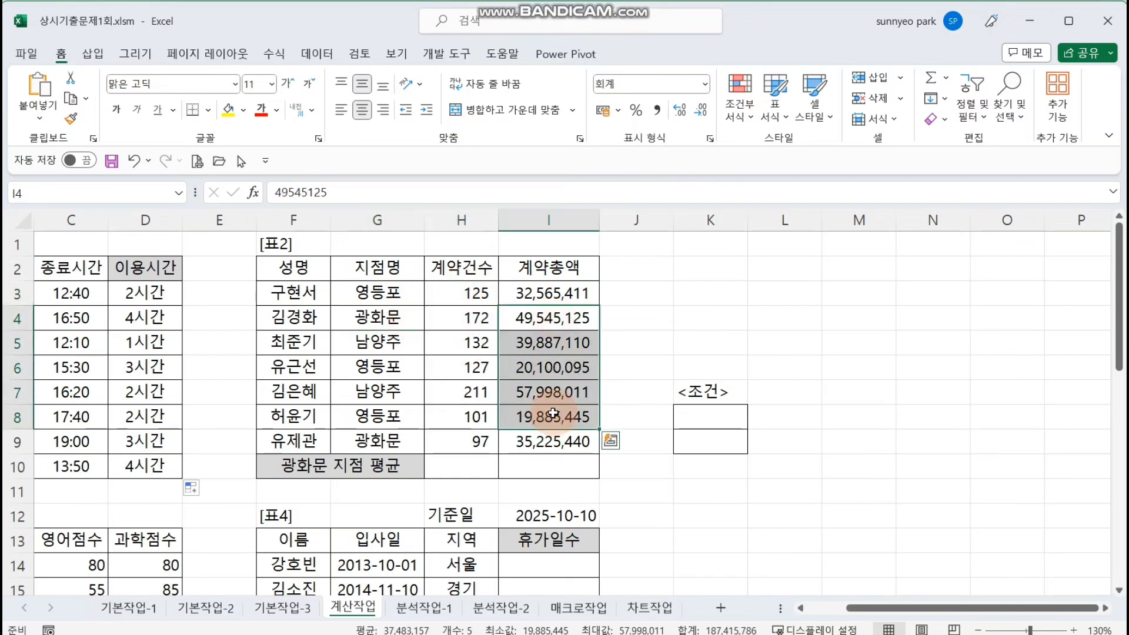
click(532, 344)
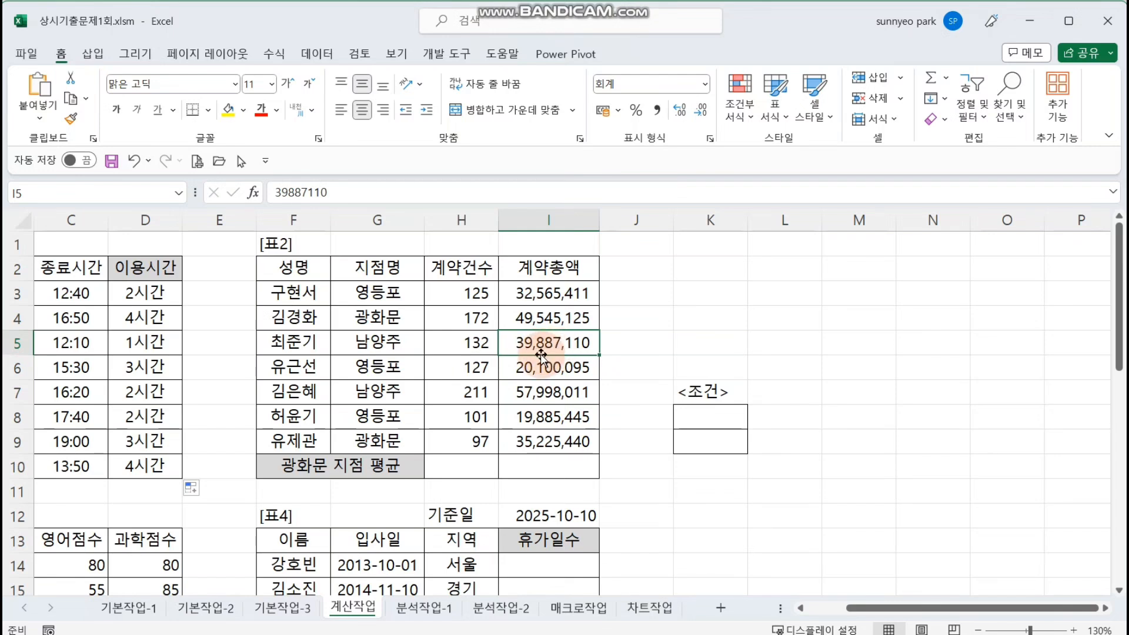
Step: Enter the criteria 지점명 in K8 and 광화문 in K9, and compare them with the 지점명 header in 표2
drag(708, 426, 720, 435)
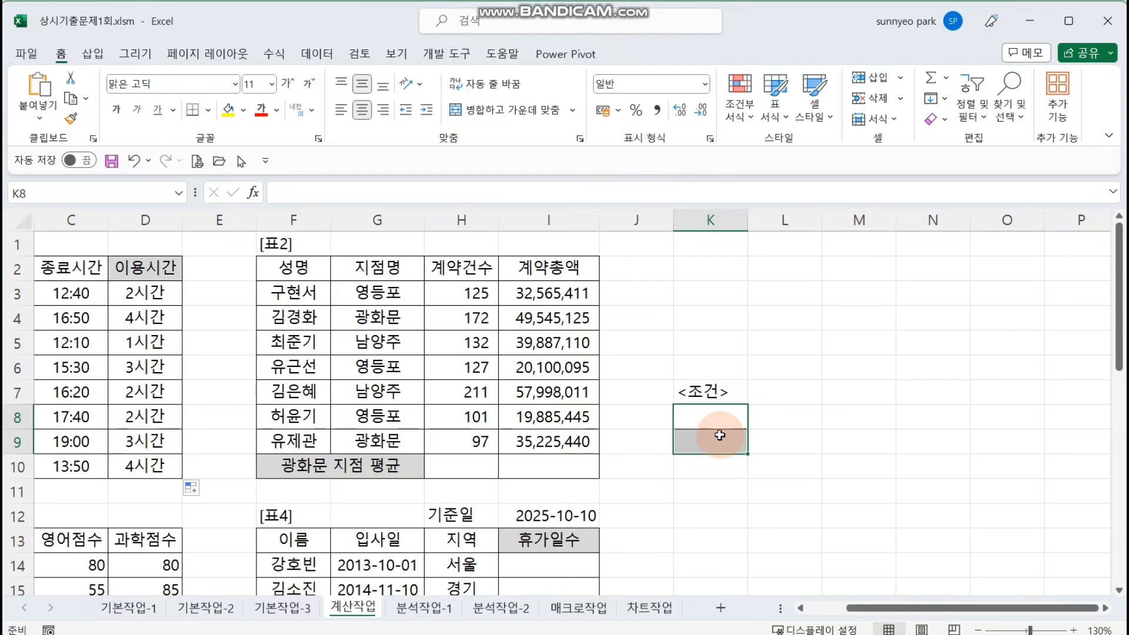
click(724, 420)
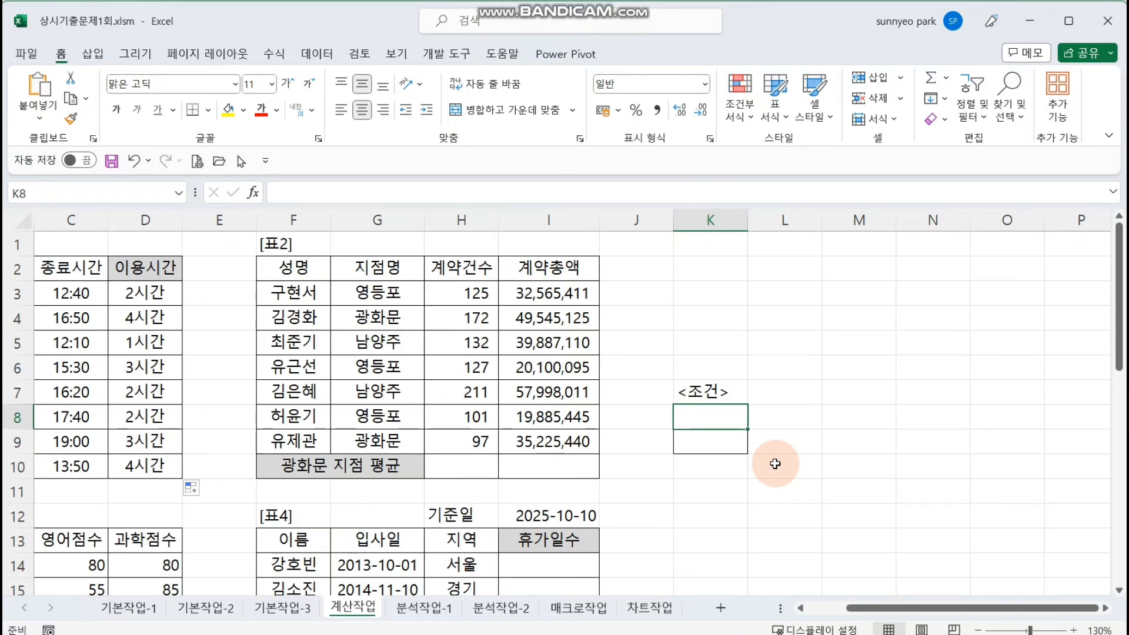
text(지점)
key(BackSpace)
key(BackSpace)
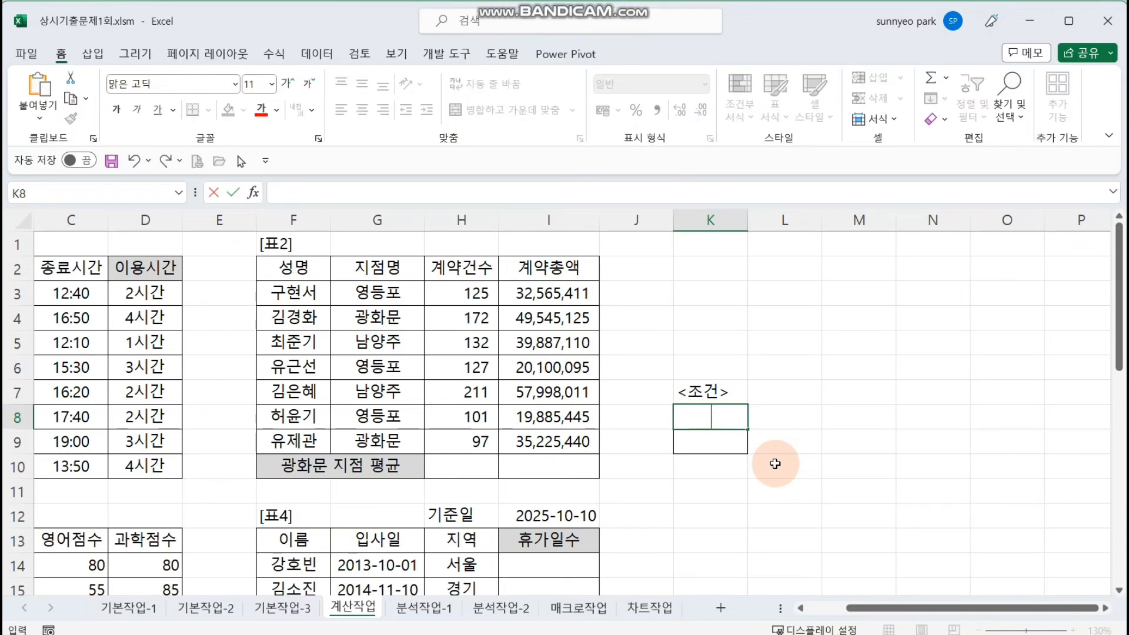
text(지점명)
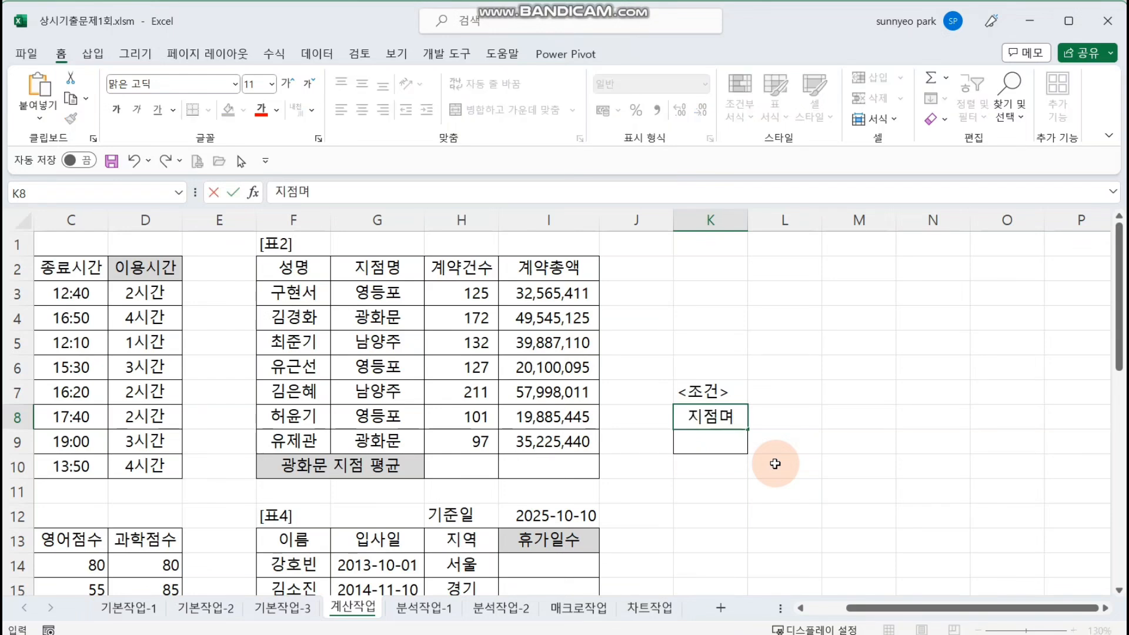
key(Return)
text(광화문)
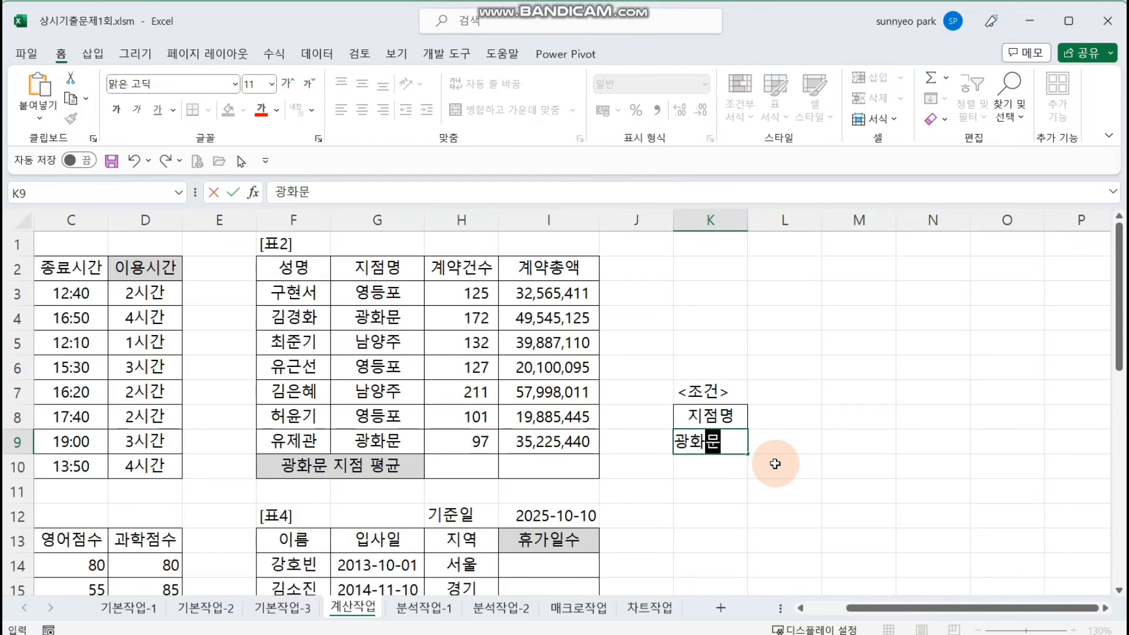
key(Return)
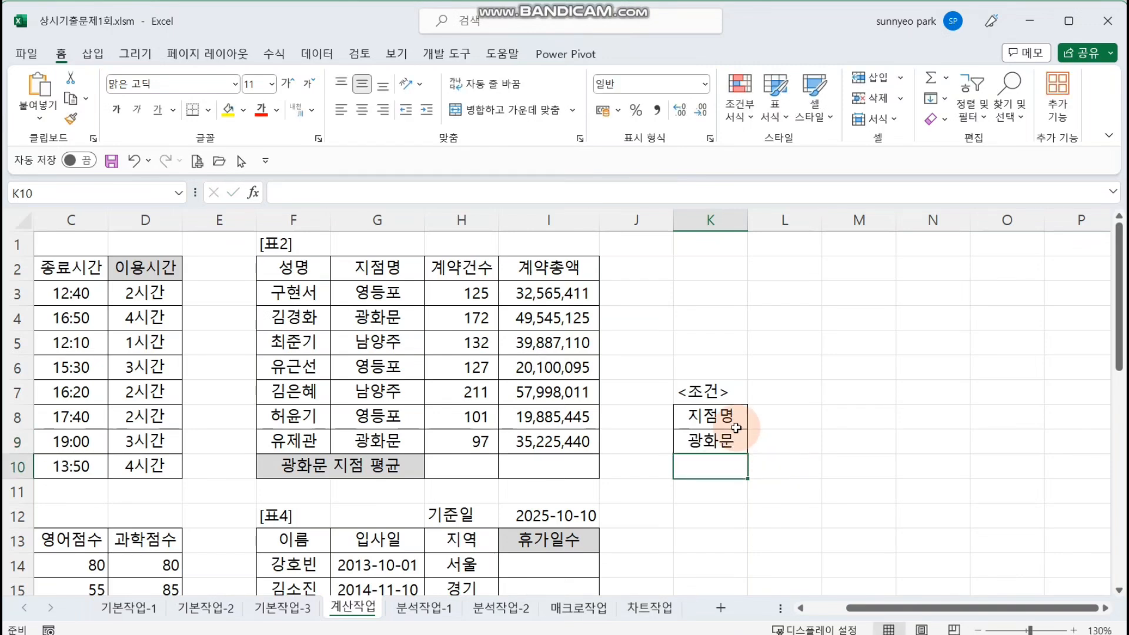
click(725, 416)
click(720, 440)
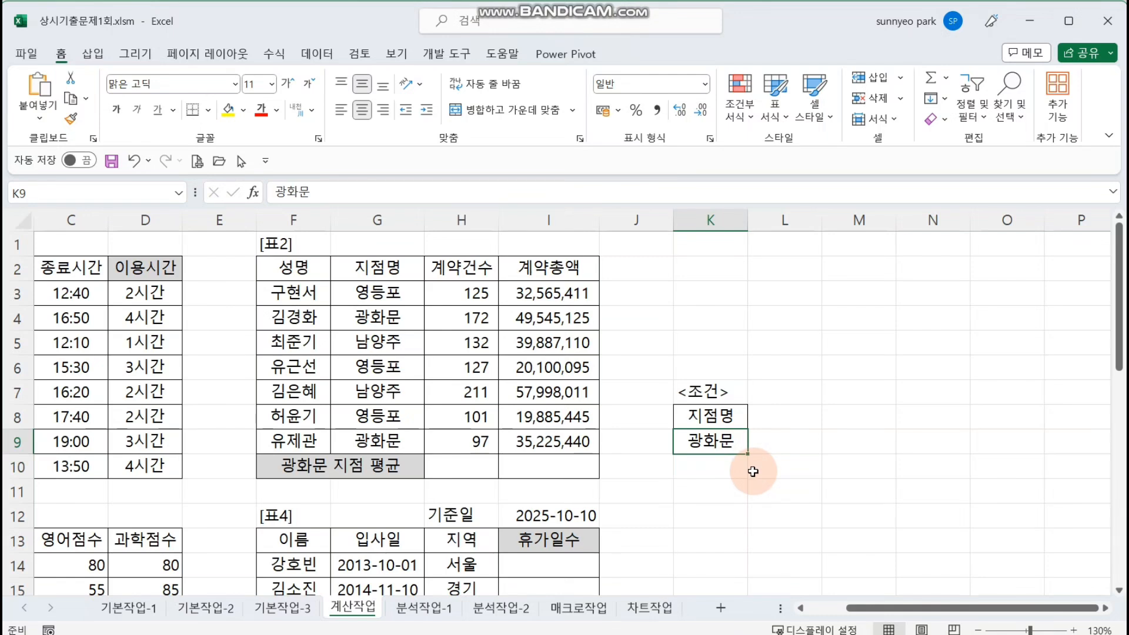
click(379, 267)
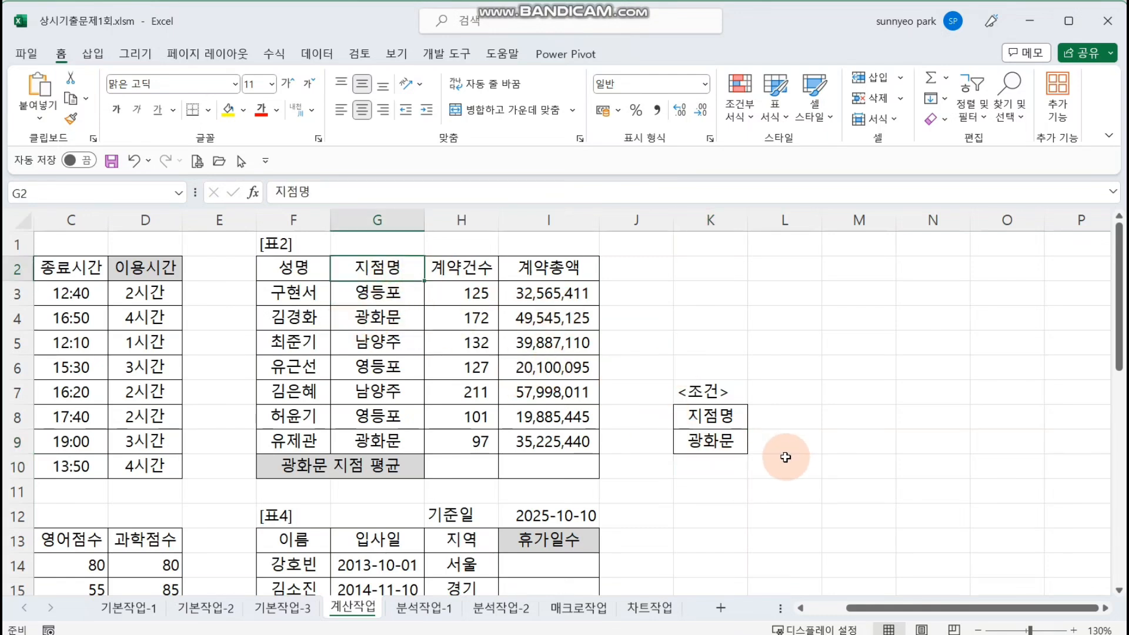
Step: Start a ROUNDDOWN formula in H10 with an empty nested DAVERAGE function, =ROUNDDOWN(DAVERAGE())
click(488, 466)
text(=)
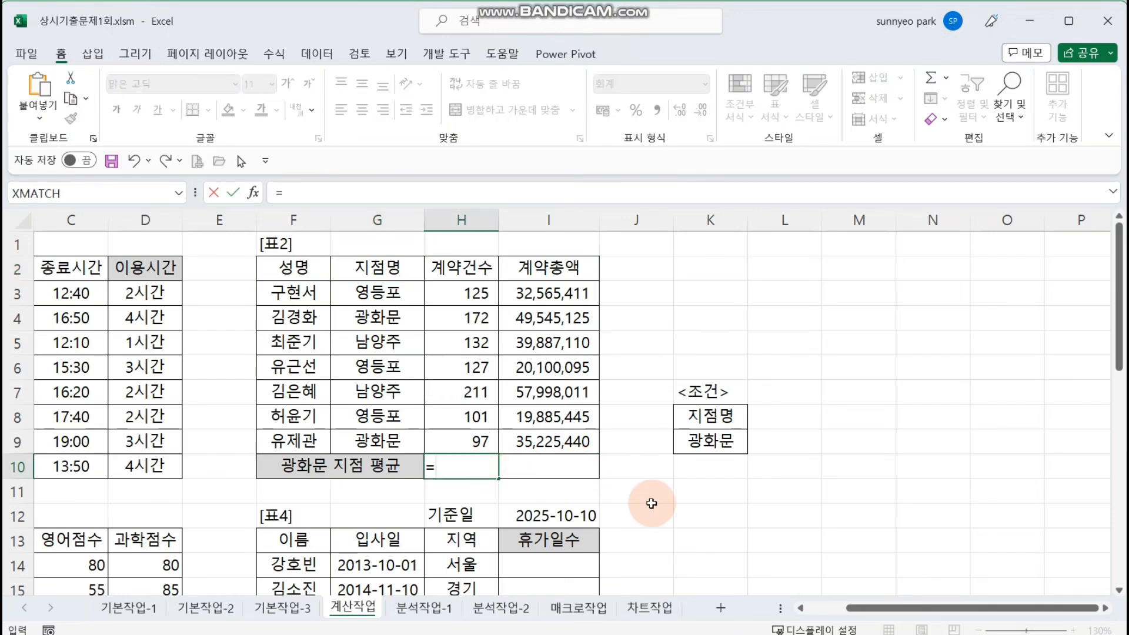
text(ROU)
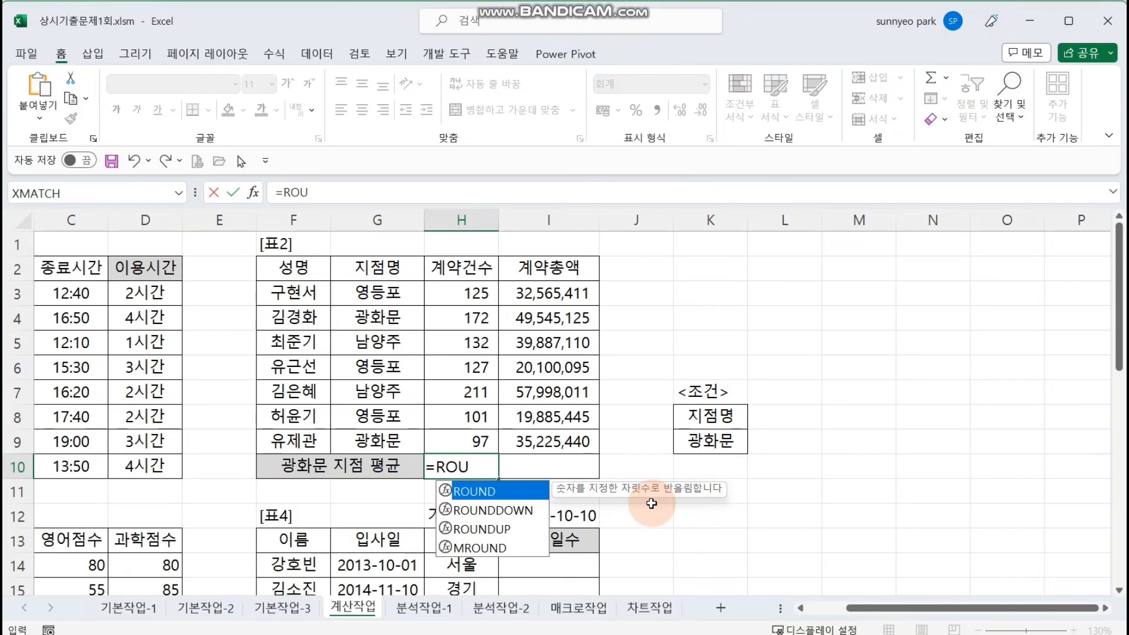
key(Down)
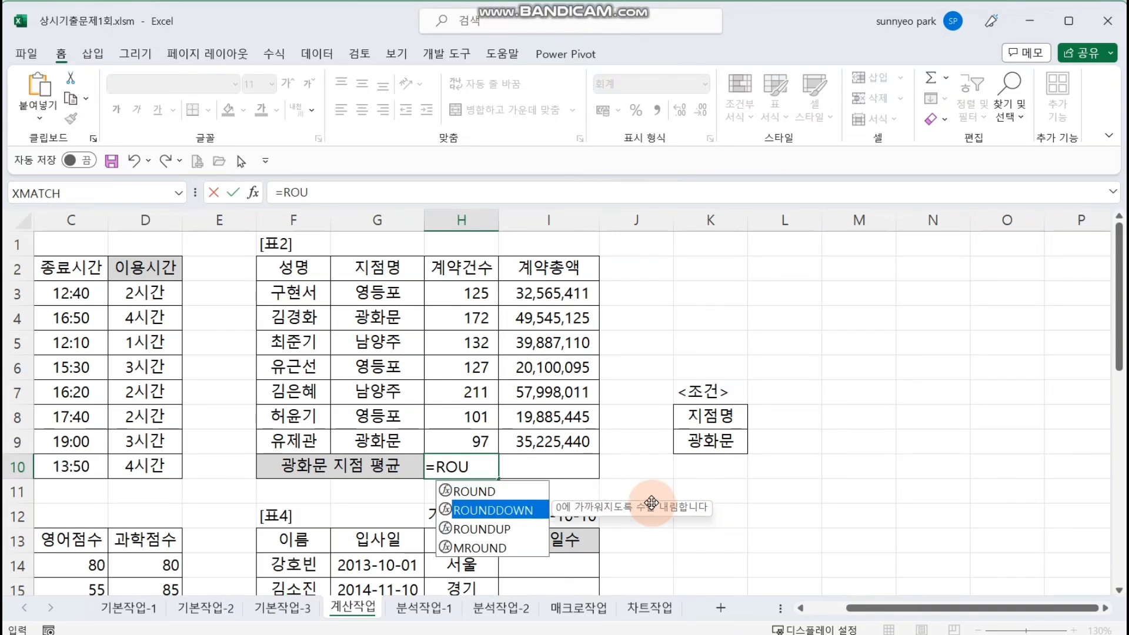
key(Tab)
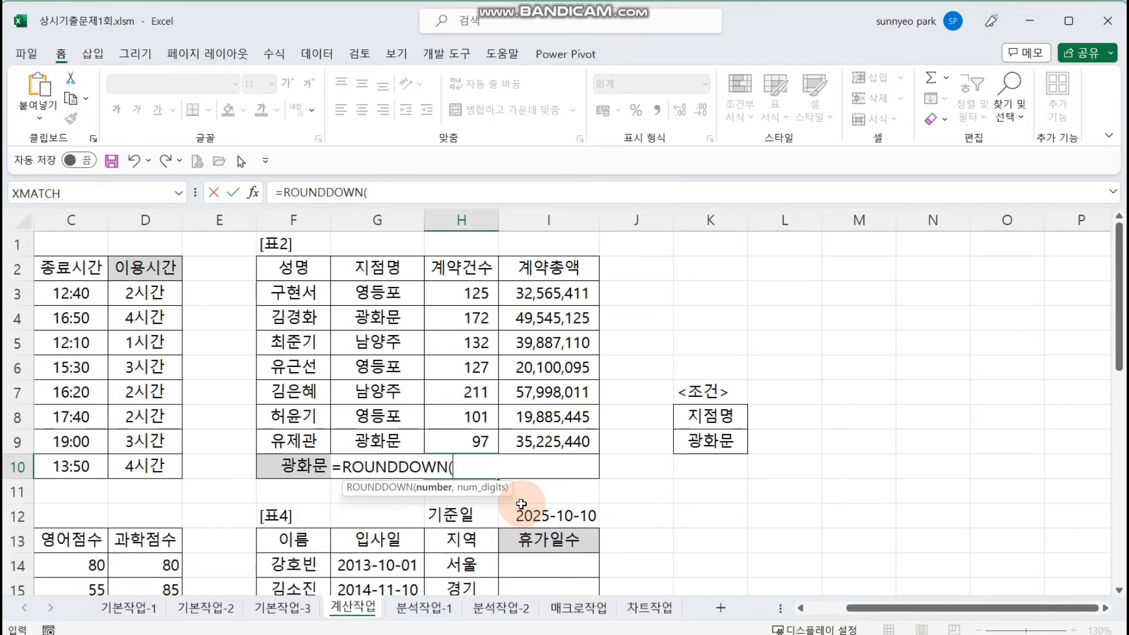
text(DA)
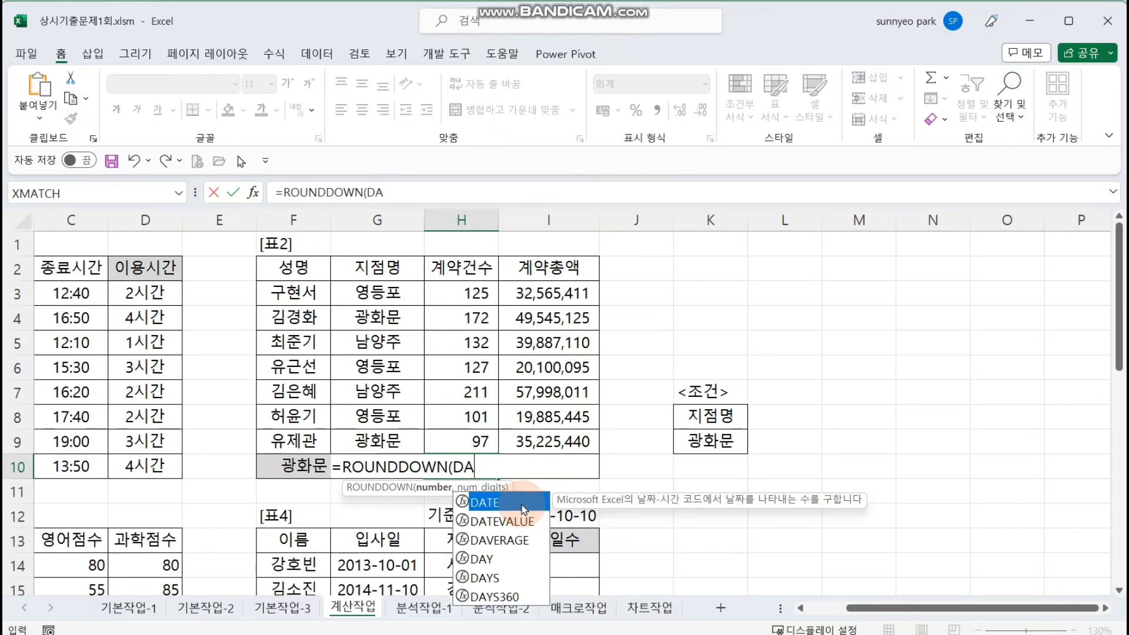
key(Down)
key(Down)
key(Tab)
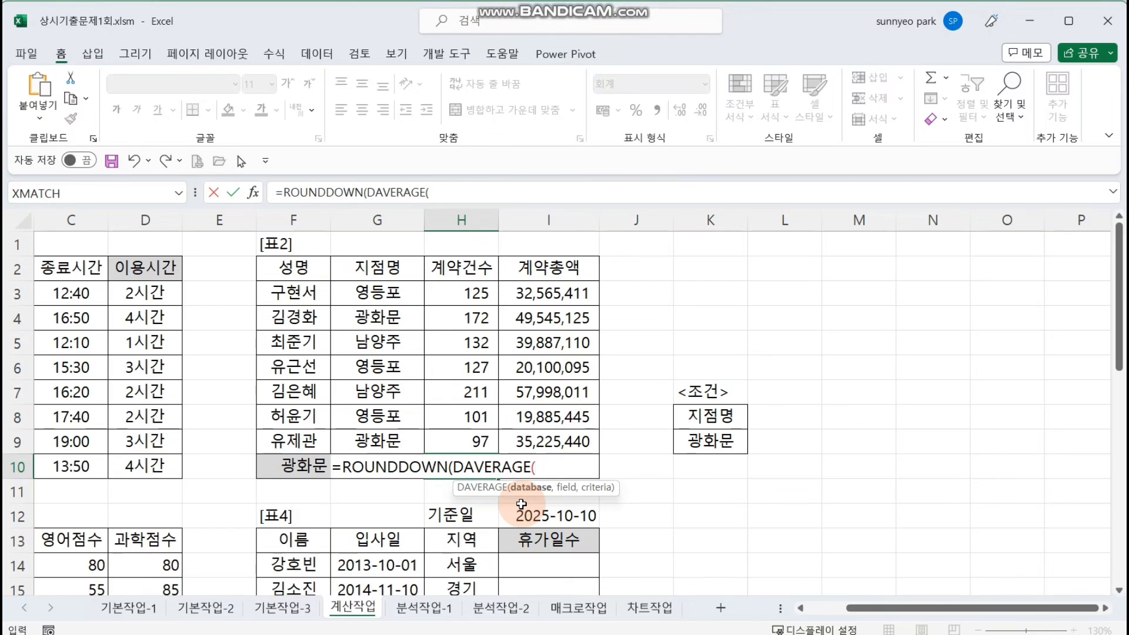
text()))
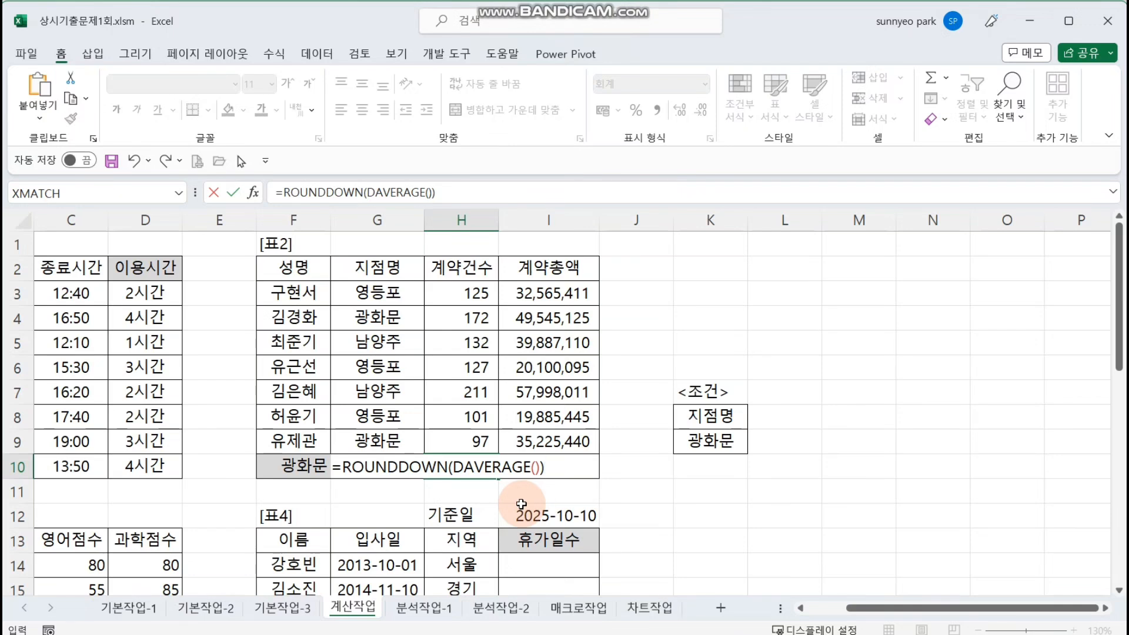
Step: Open the function arguments for DAVERAGE and set its Database to the range F2:I9
click(494, 463)
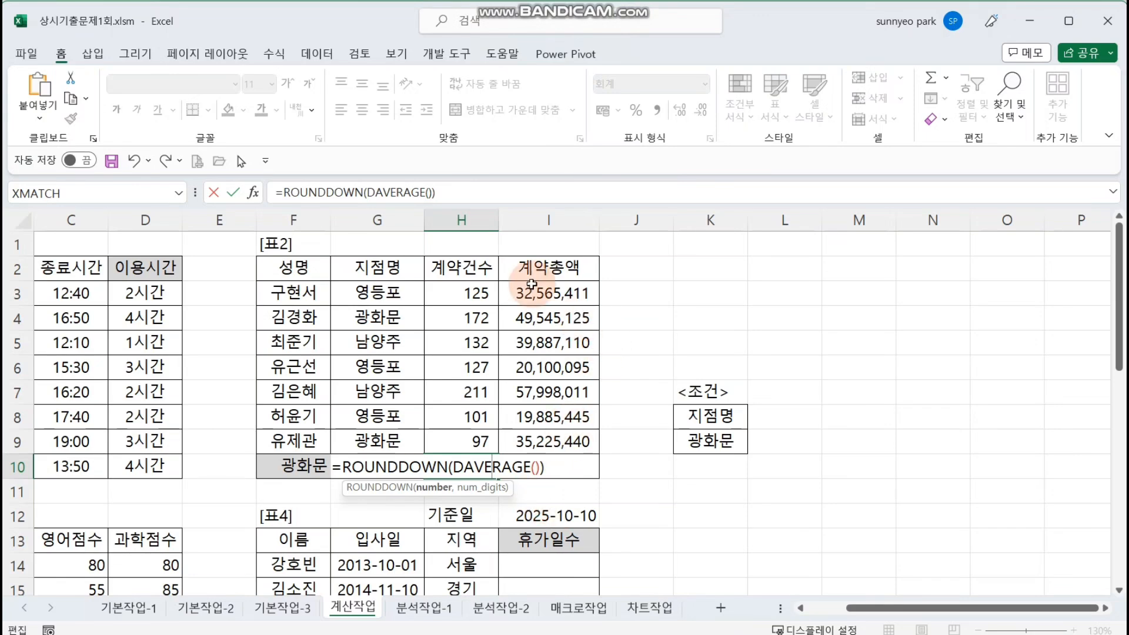
click(254, 194)
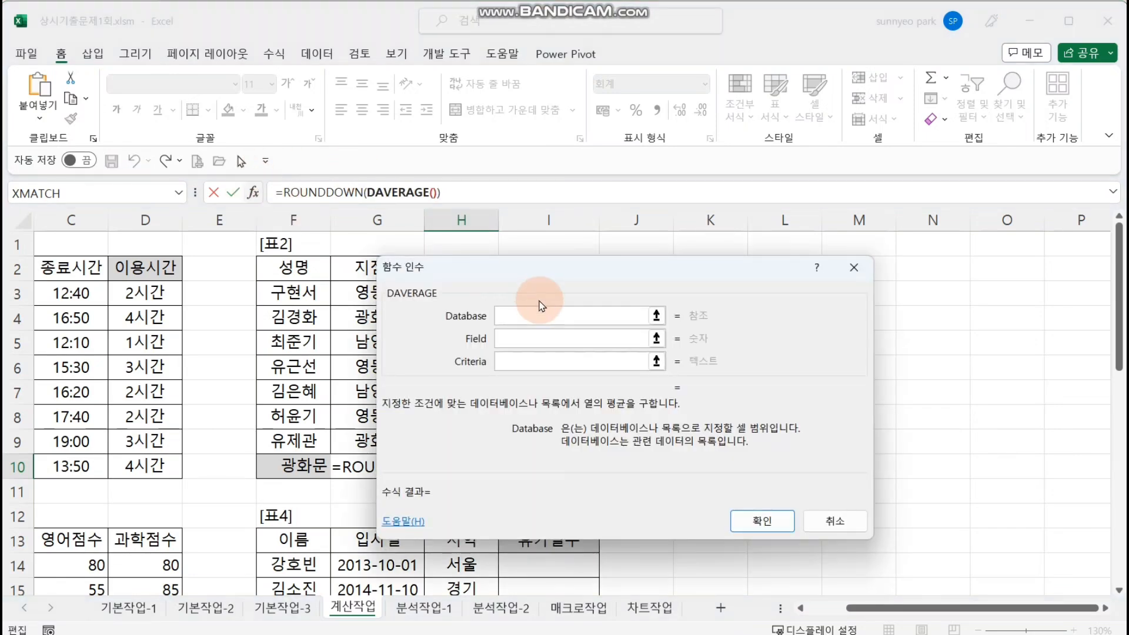
drag(552, 264, 764, 276)
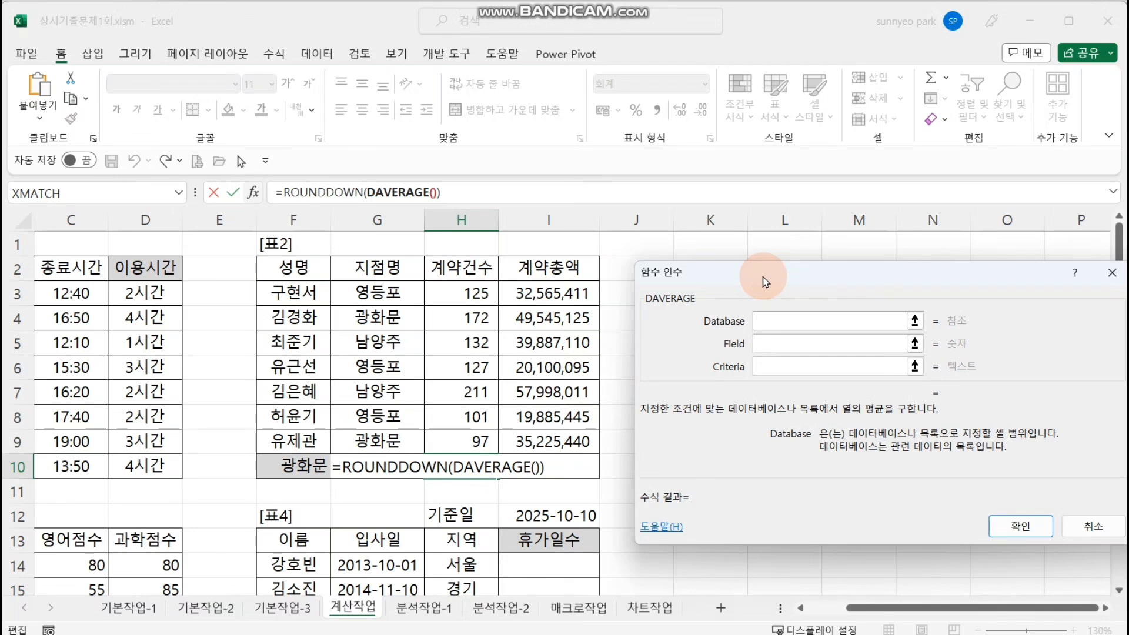
click(781, 322)
drag(307, 264, 574, 442)
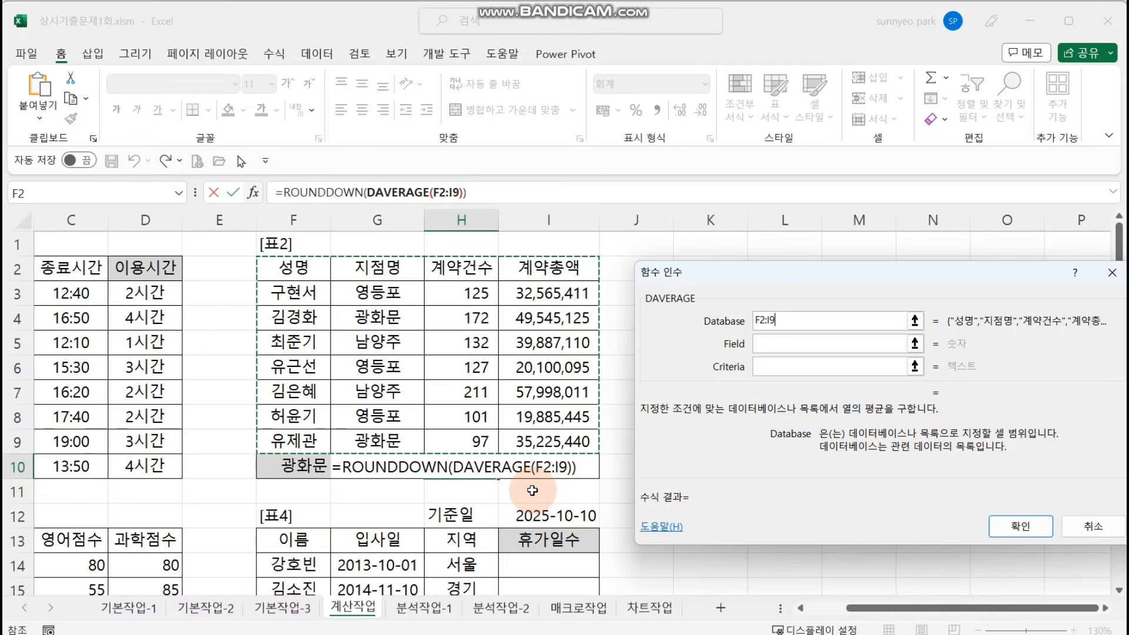
Step: Complete the DAVERAGE arguments with absolute Database $F$2:$I$9, Field H2 and absolute Criteria $K$8:$K$9
key(F4)
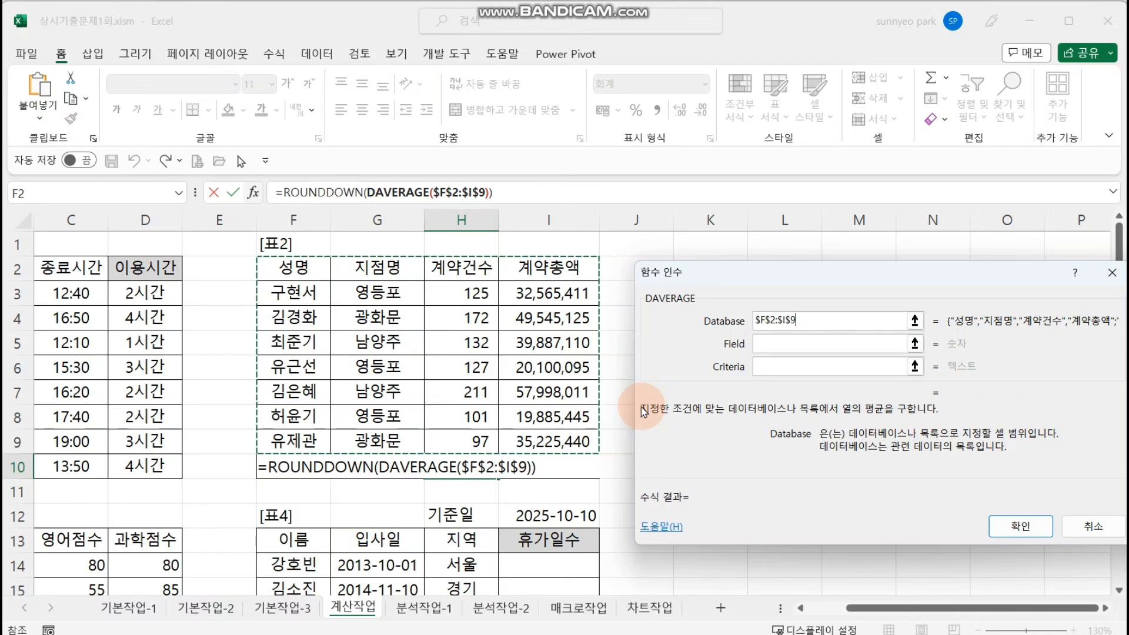
click(775, 346)
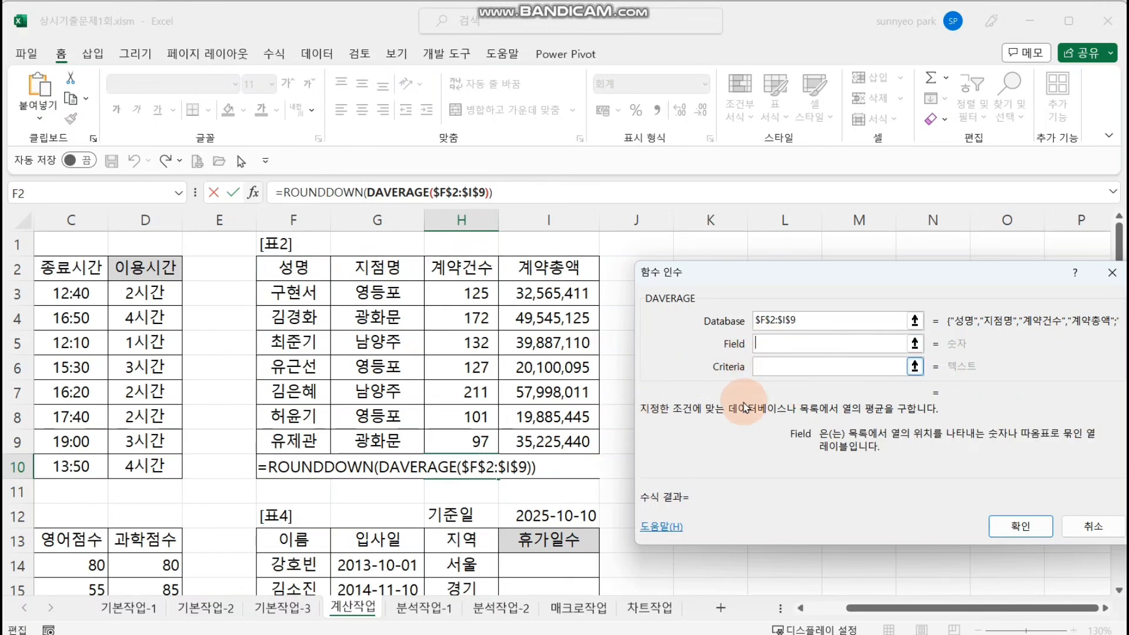
click(471, 272)
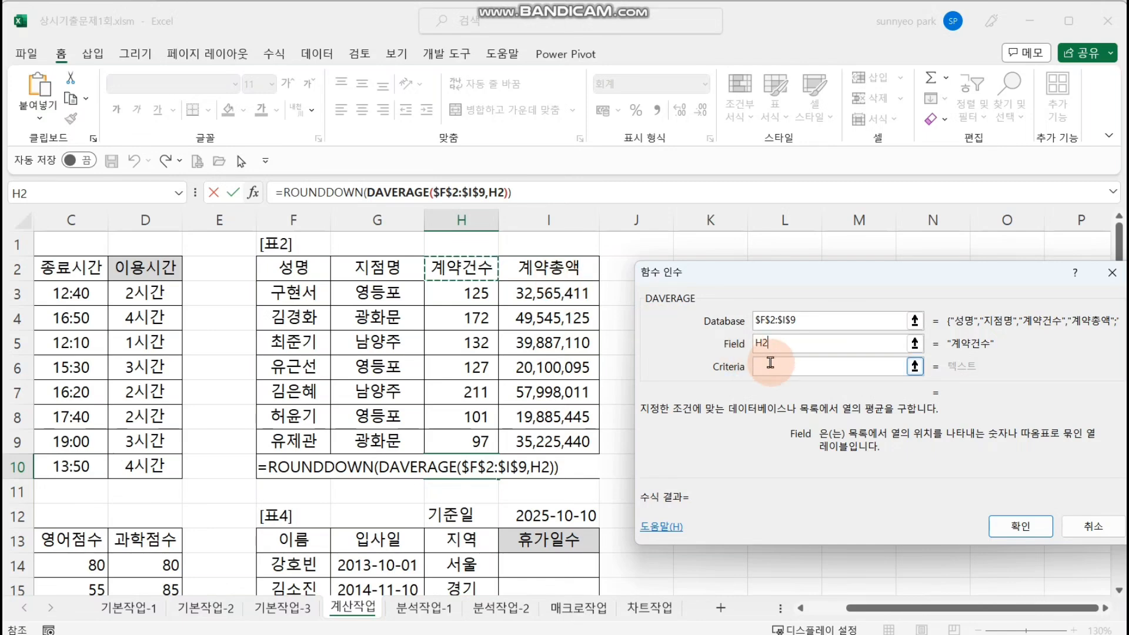
drag(798, 274, 647, 107)
click(727, 415)
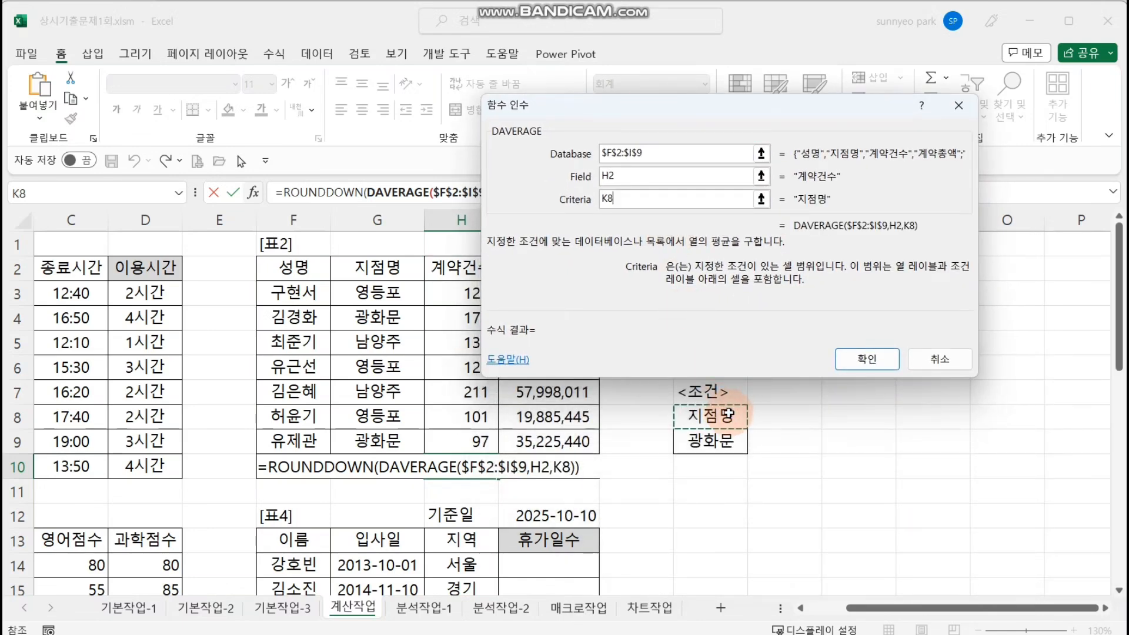
drag(727, 415, 726, 442)
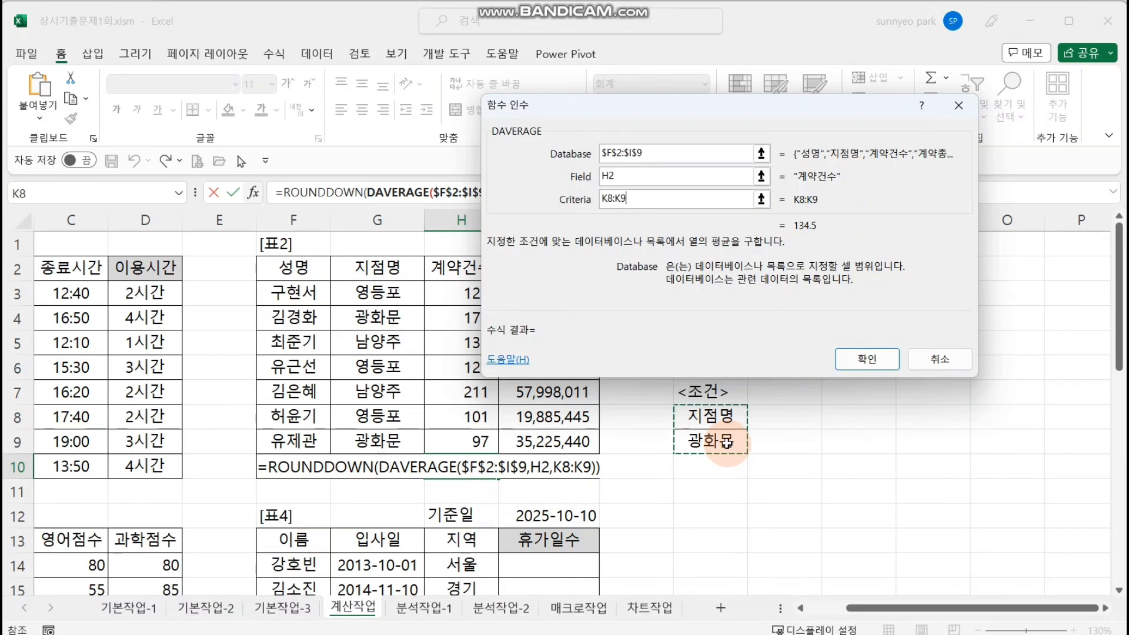
key(F4)
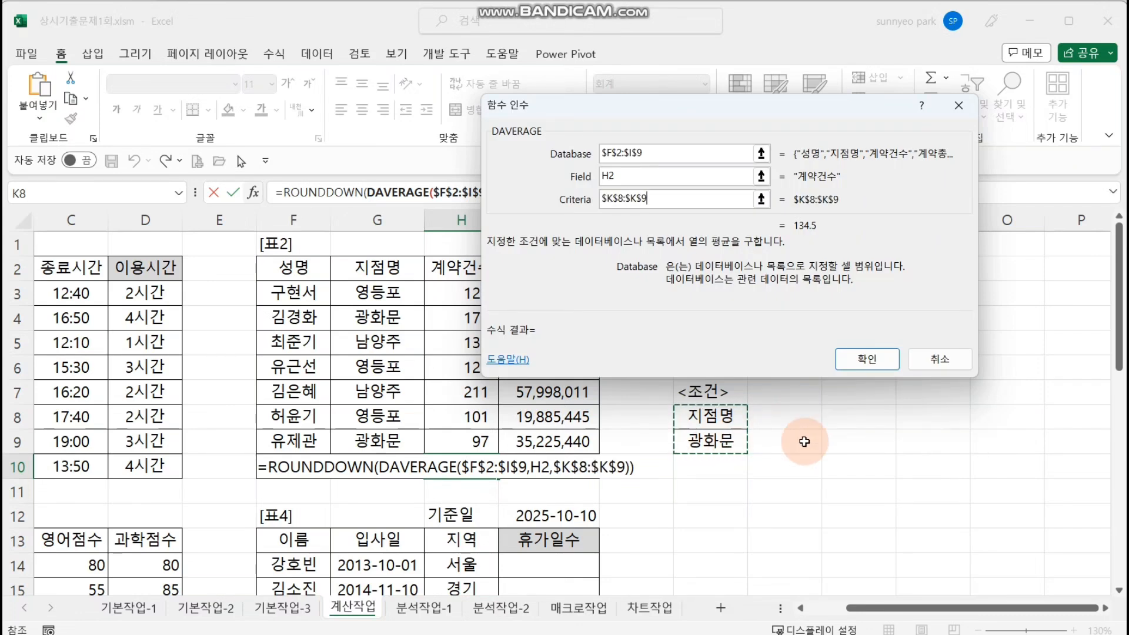
Step: Set the outer ROUNDDOWN function's Num_digits to -1 and commit the formula in H10
drag(707, 111, 702, 280)
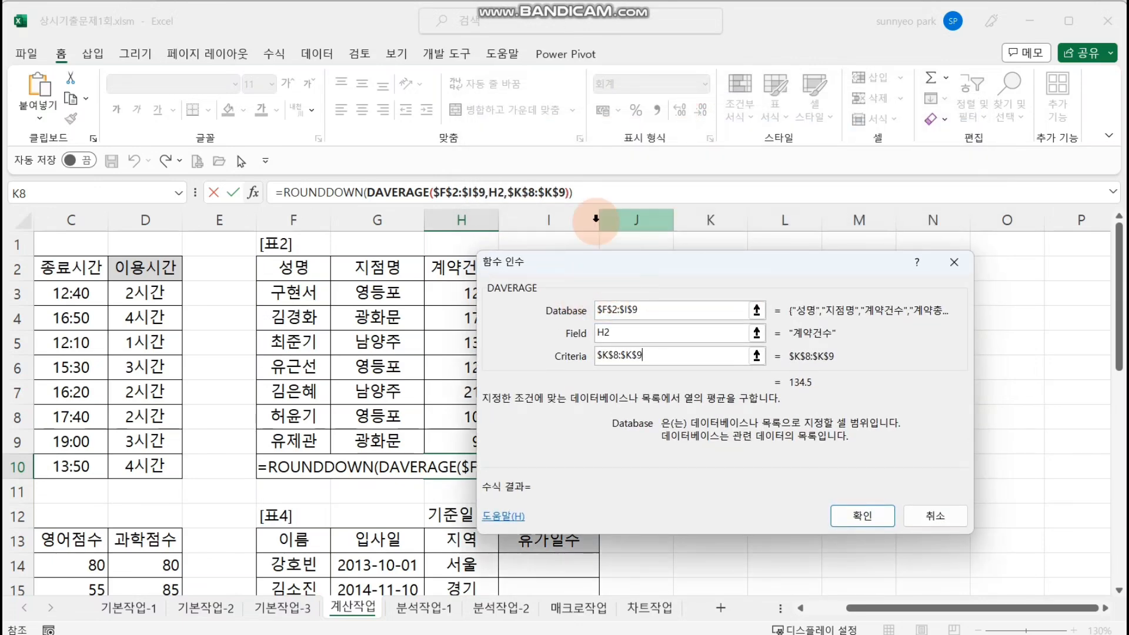
click(317, 192)
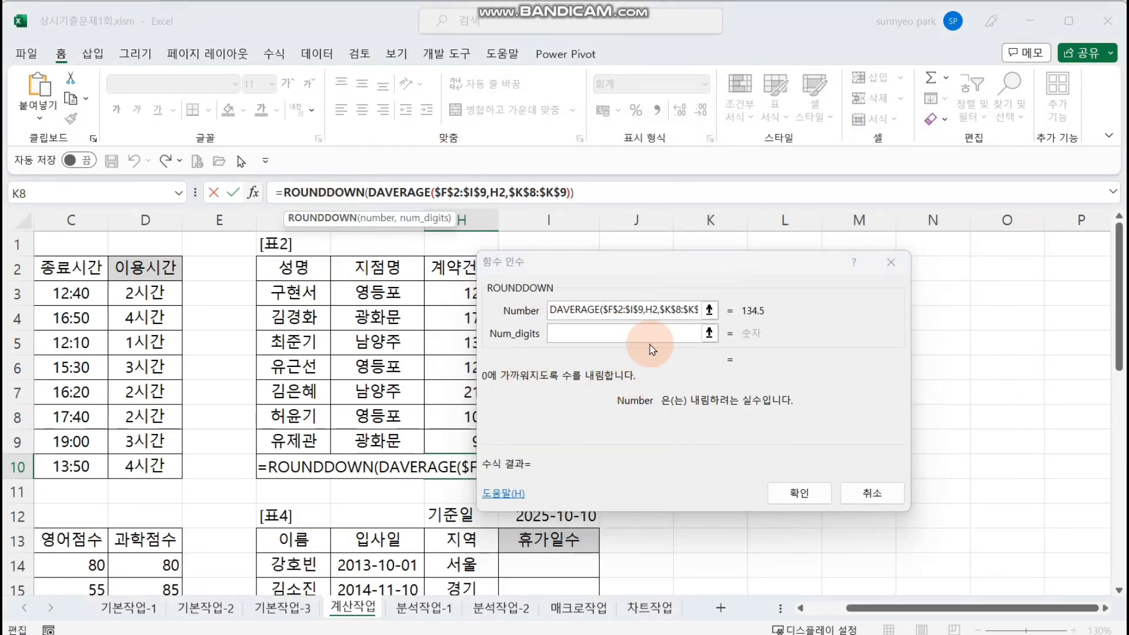
key(Tab)
text(-1)
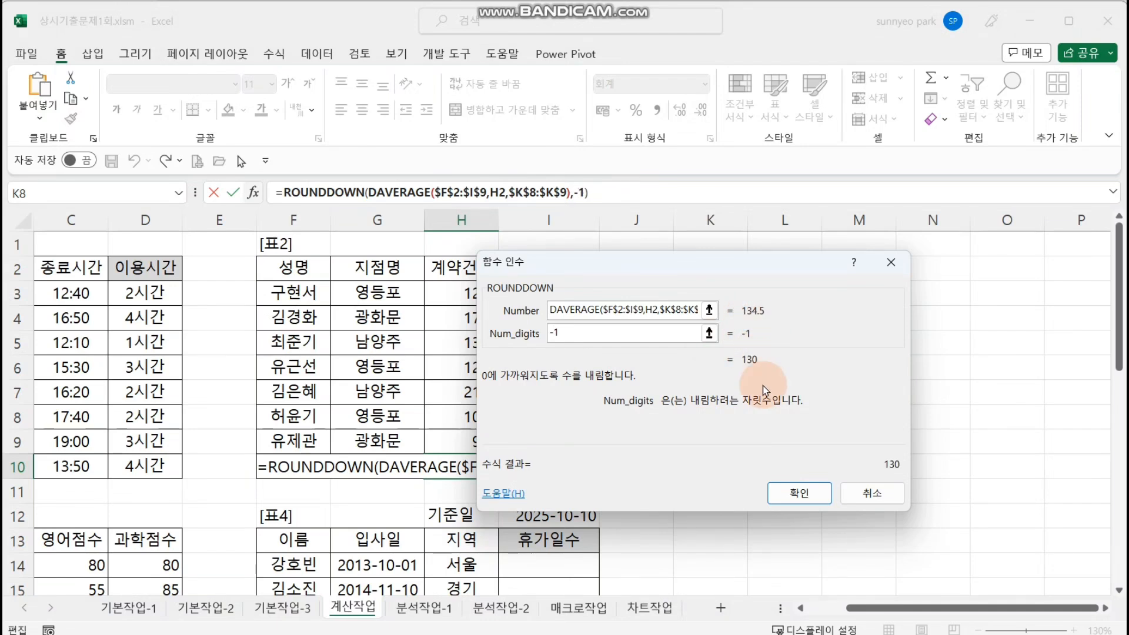
click(797, 493)
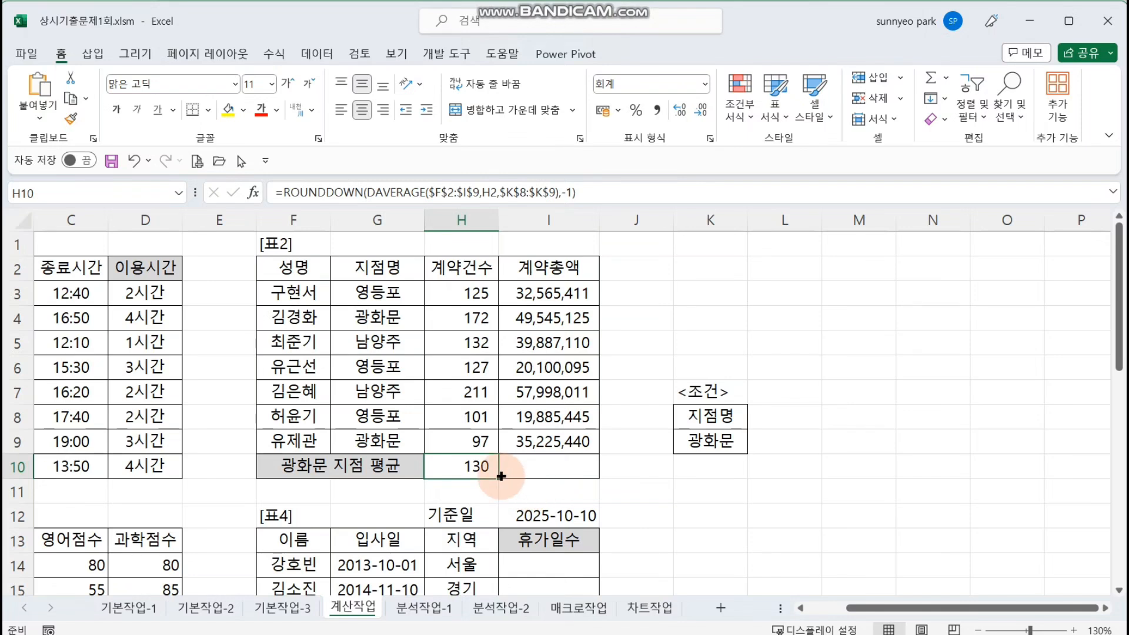
Step: Fill the H10 average formula across to I10 and check the references in the copied formula
drag(498, 478, 581, 473)
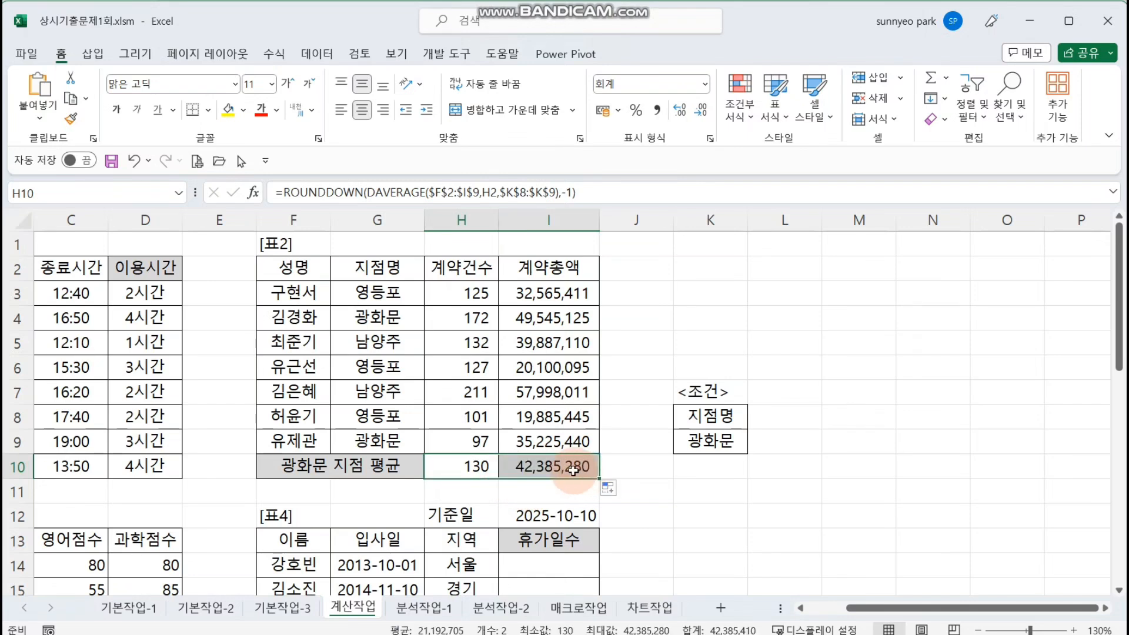
click(582, 470)
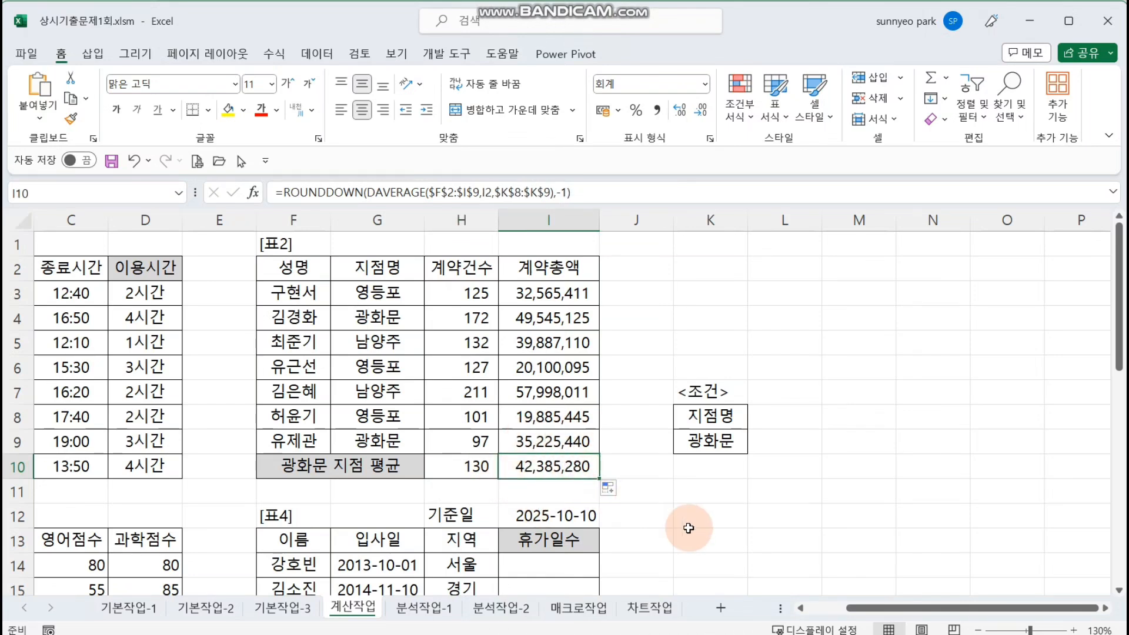
key(F2)
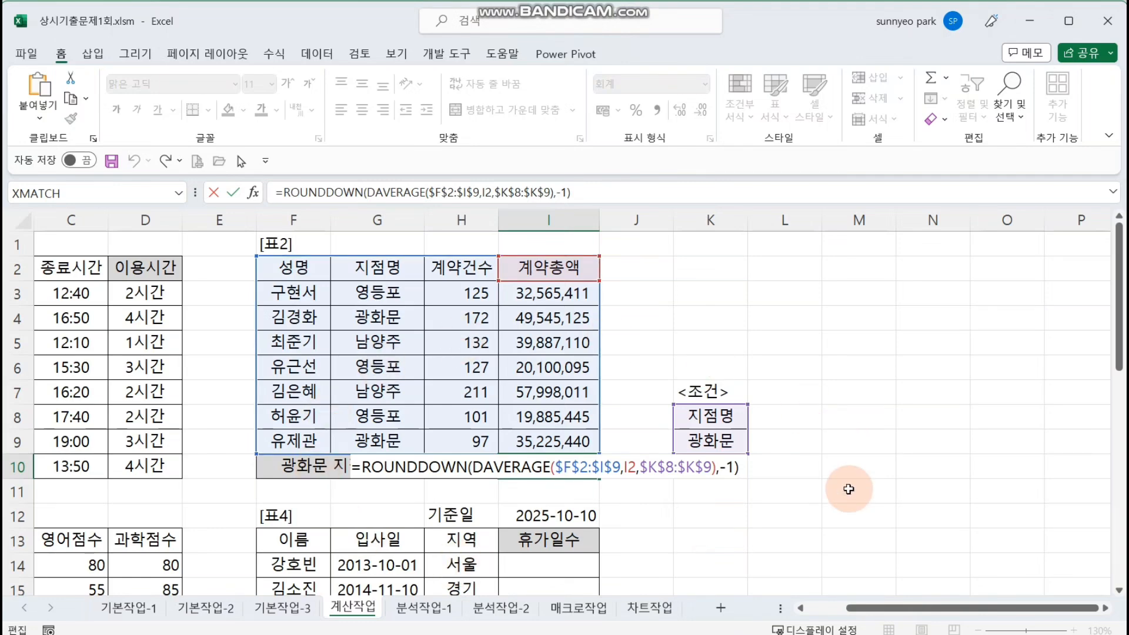
key(Return)
Step: Examine the 영어점수 and 과학점수 columns in 표3
scroll(912, 338, down, 3)
scroll(911, 338, left, 1)
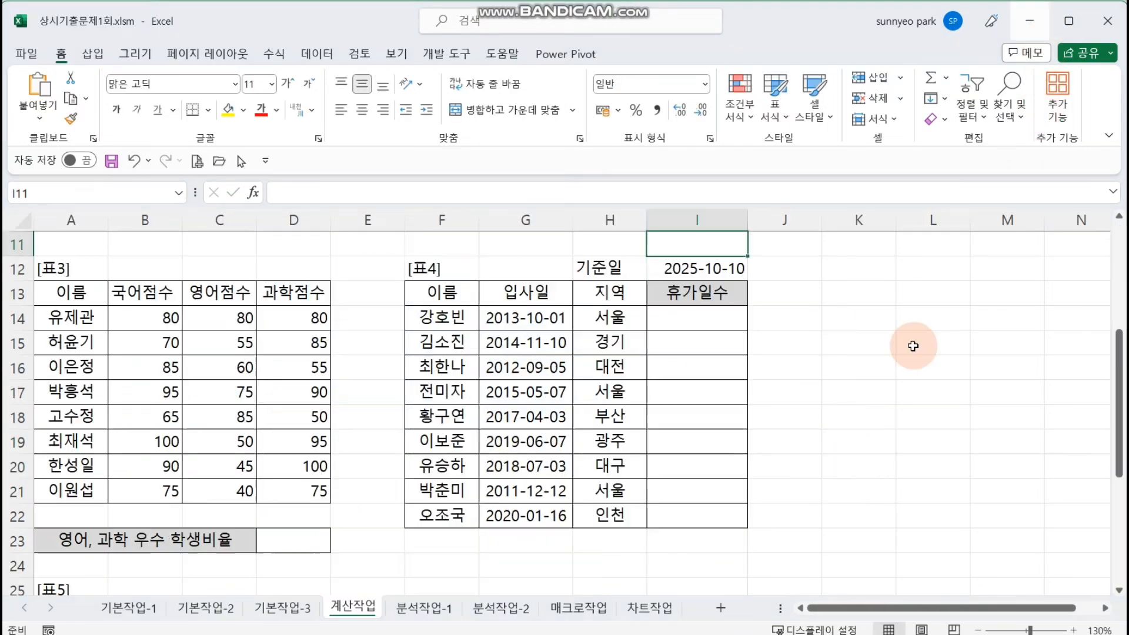
click(380, 408)
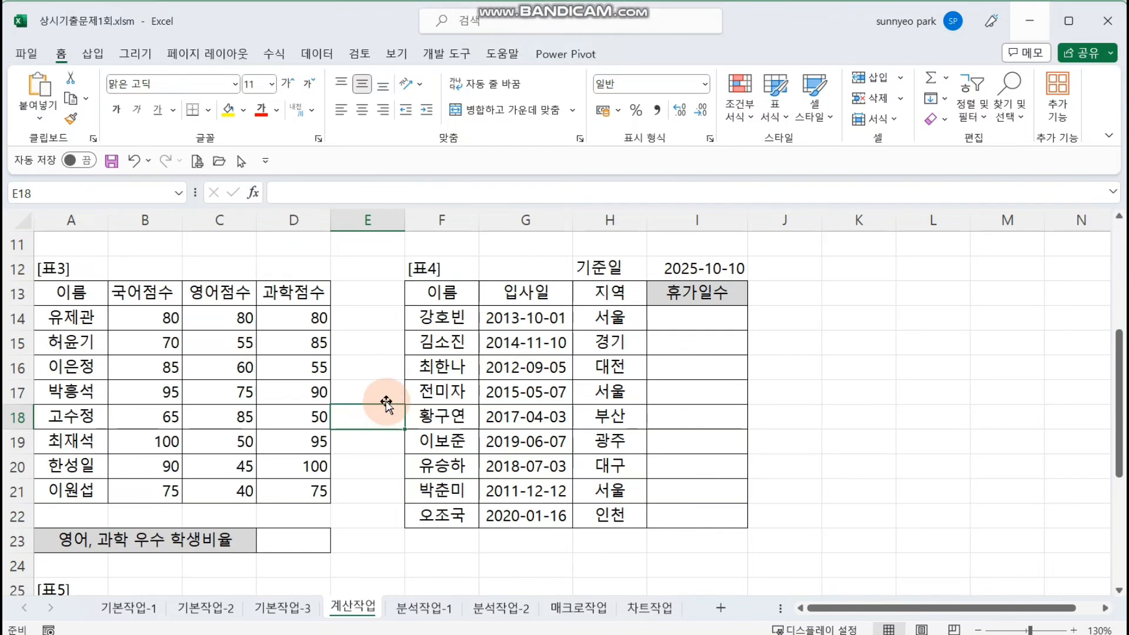
drag(240, 341, 233, 432)
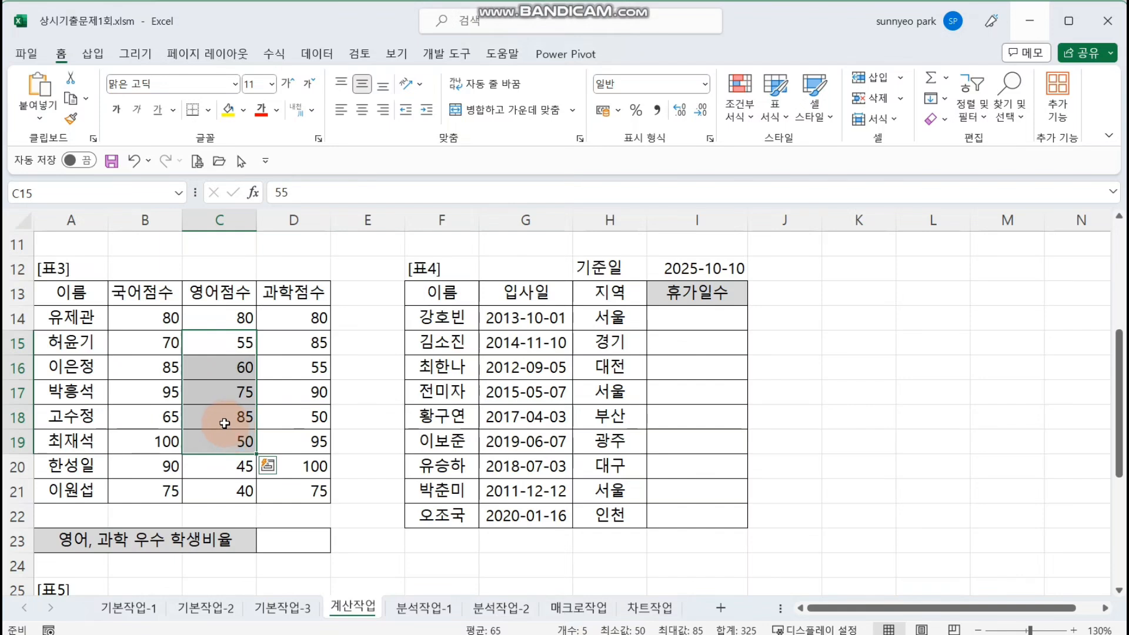
drag(297, 345, 300, 422)
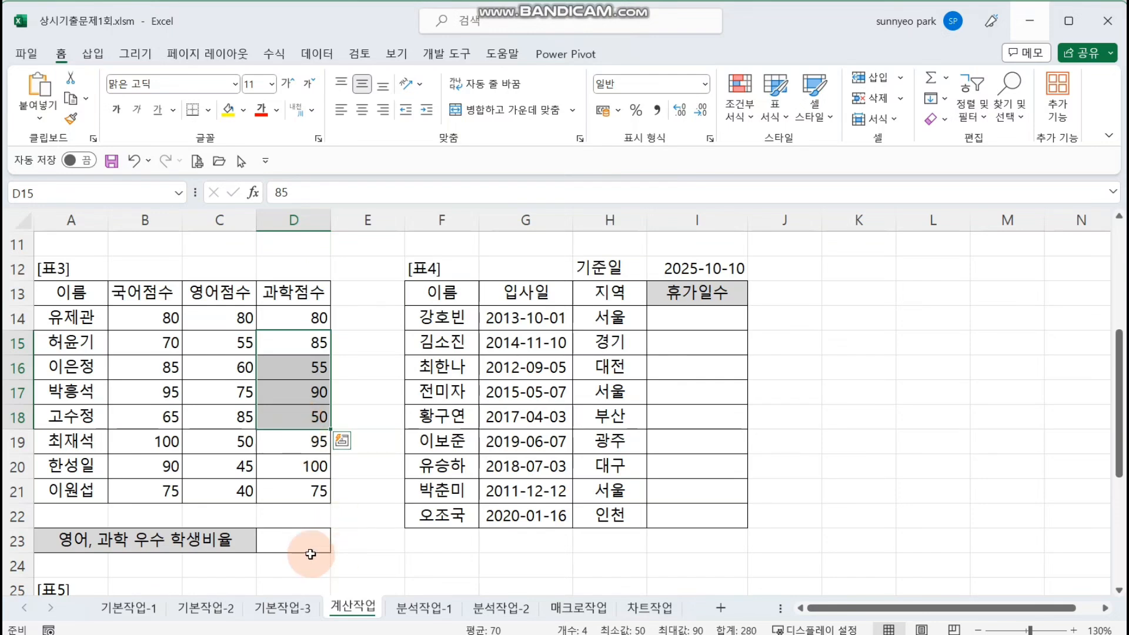
Step: Start a COUNTIFS formula in D23 for 영어, 과학 우수 학생비율 and open its function arguments
click(294, 541)
text(=)
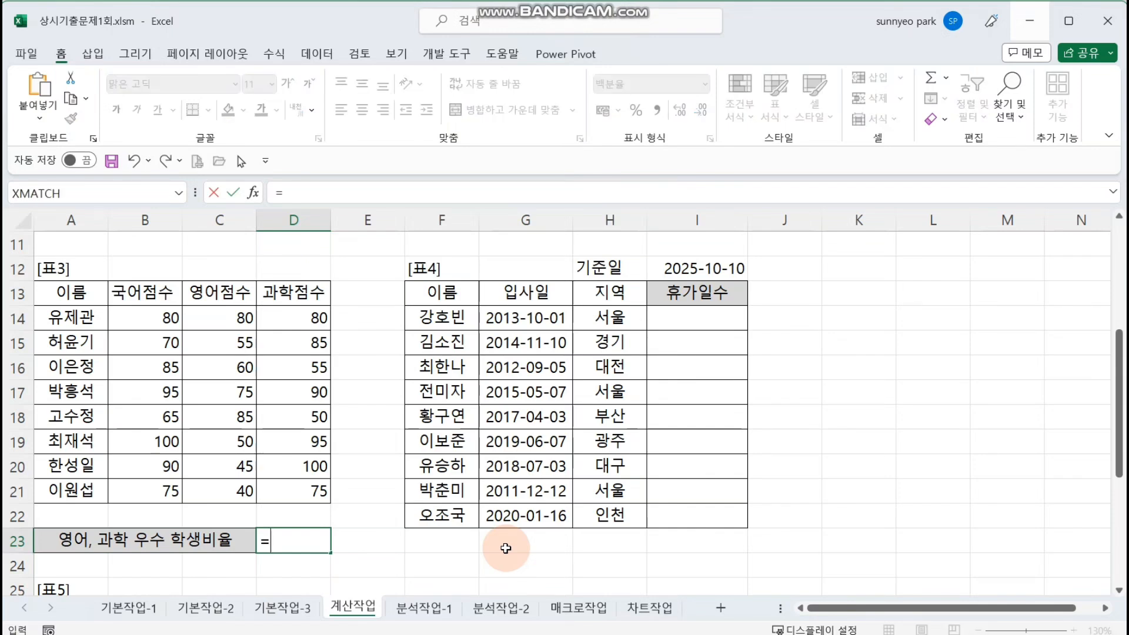
text(채)
key(BackSpace)
key(BackSpace)
text(ㅊㅐ)
key(BackSpace)
key(BackSpace)
text(COU)
key(Down)
key(Down)
key(Down)
key(Tab)
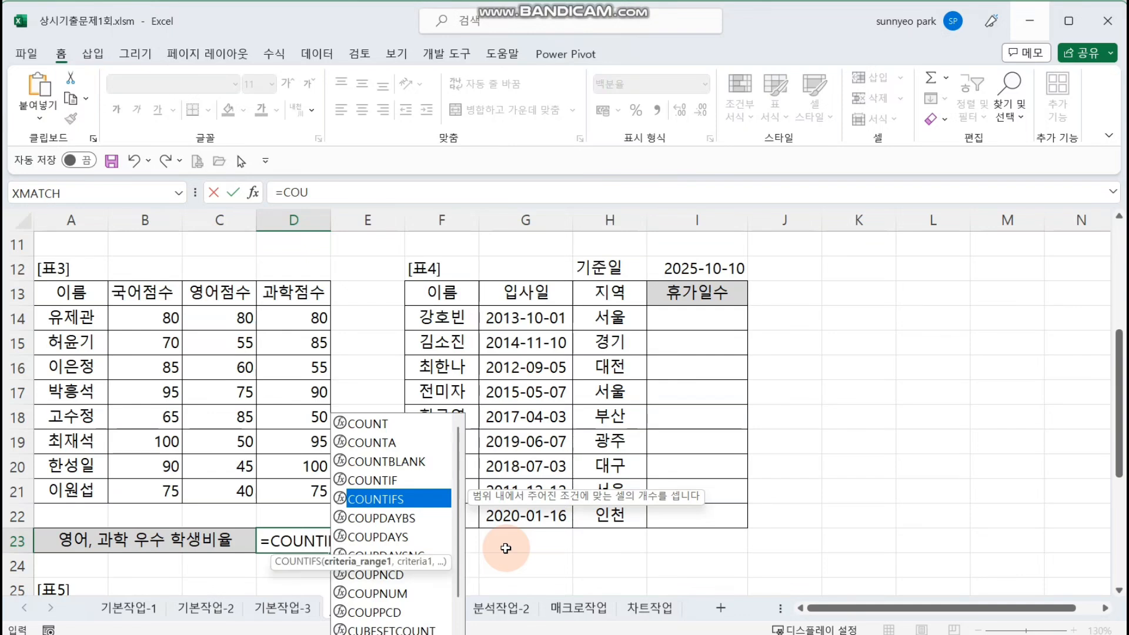
click(253, 192)
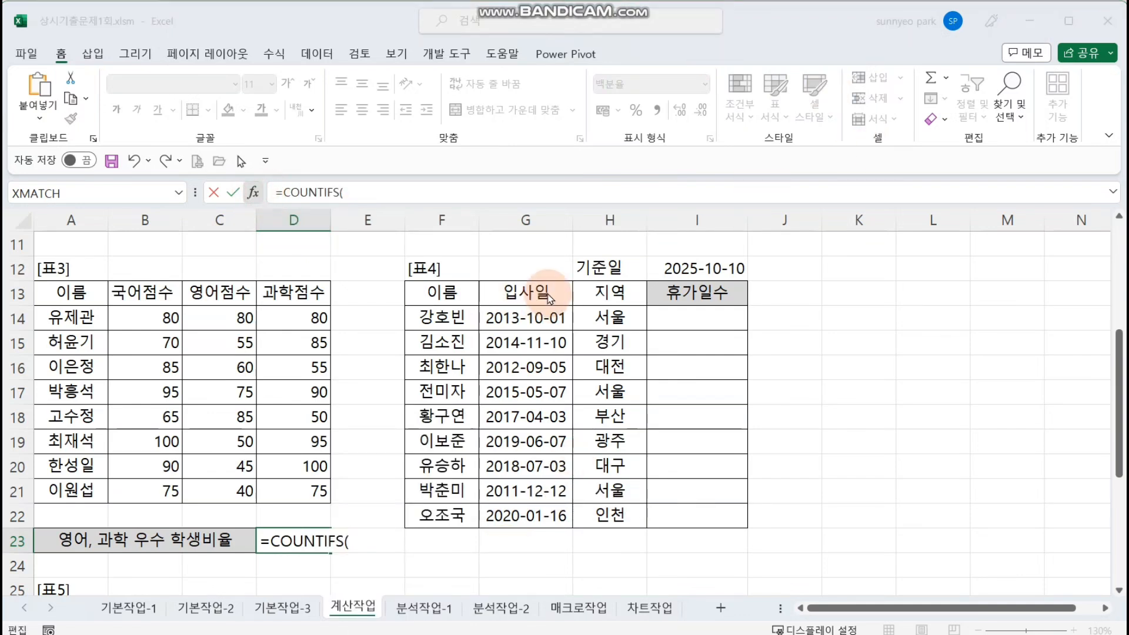
Step: Set the first COUNTIFS condition to Criteria_range1 C14:C21 with Criteria1 ">=60"
drag(543, 238, 532, 243)
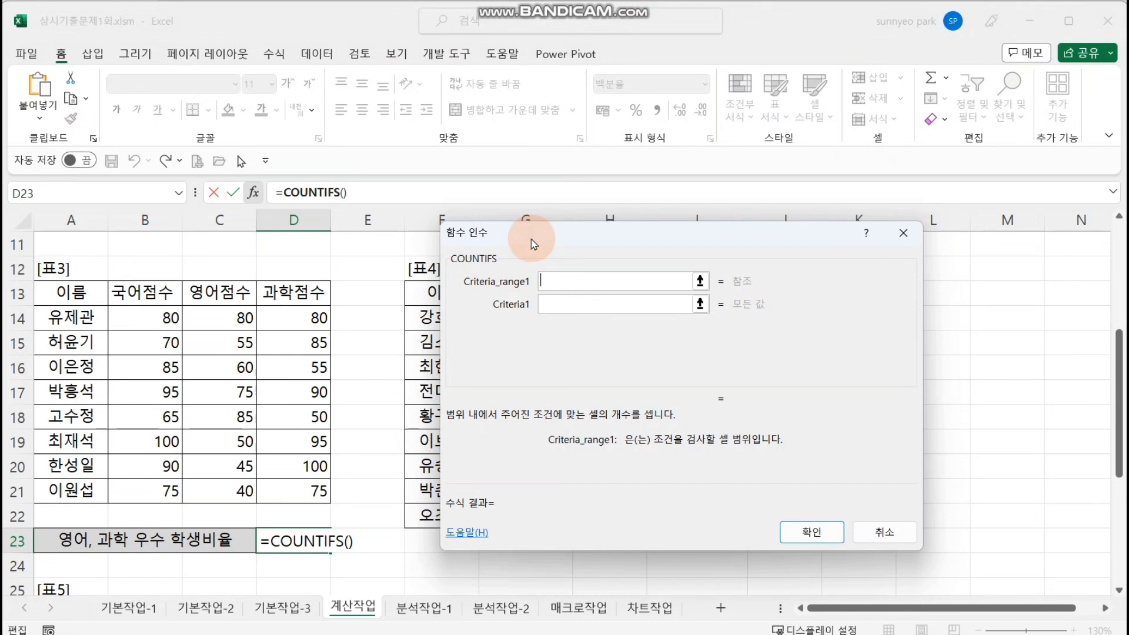
click(561, 307)
click(563, 332)
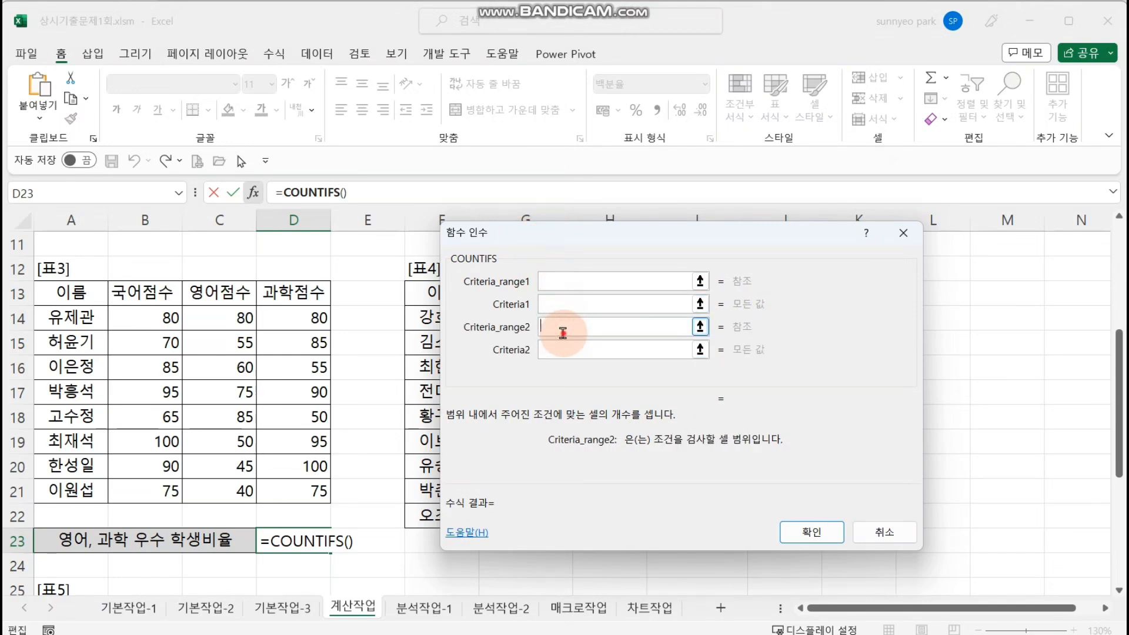
click(564, 351)
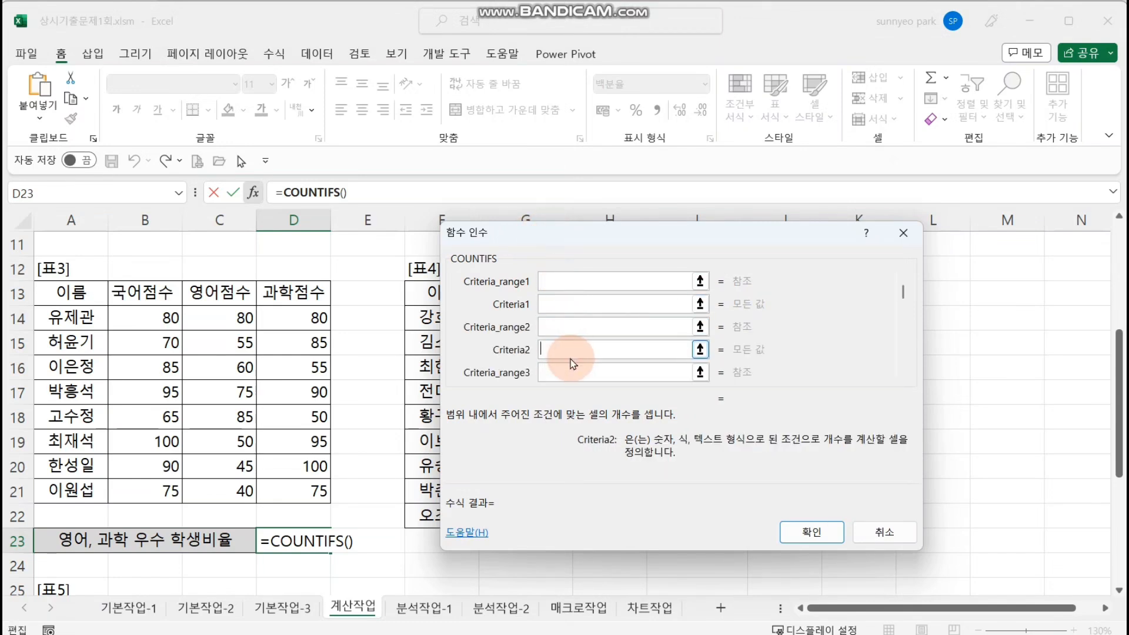
click(569, 285)
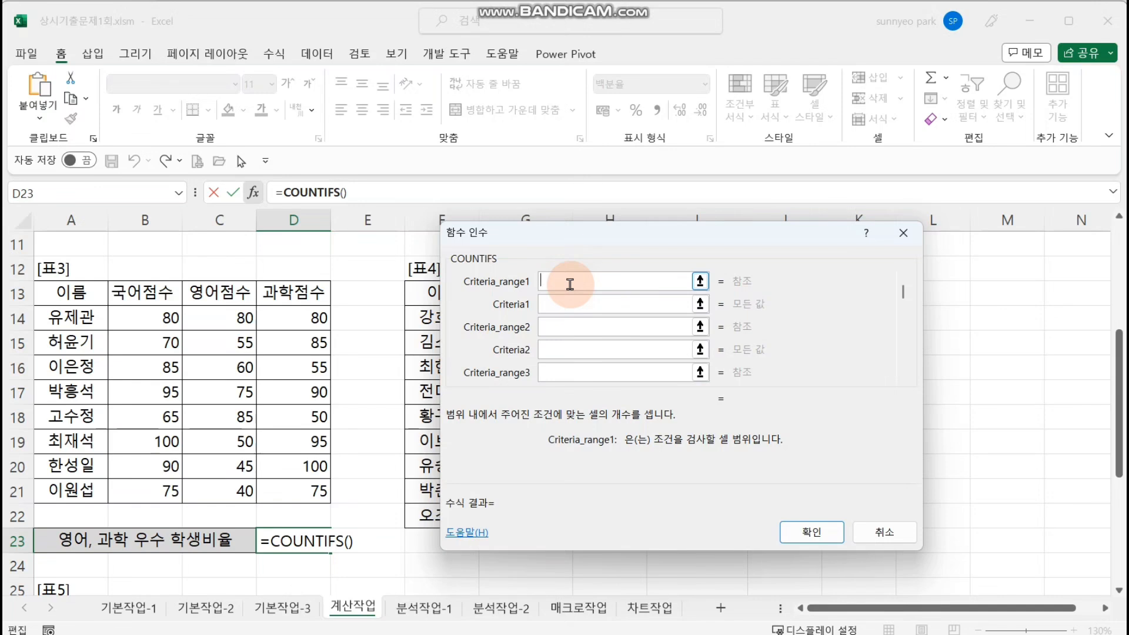
drag(546, 250, 487, 270)
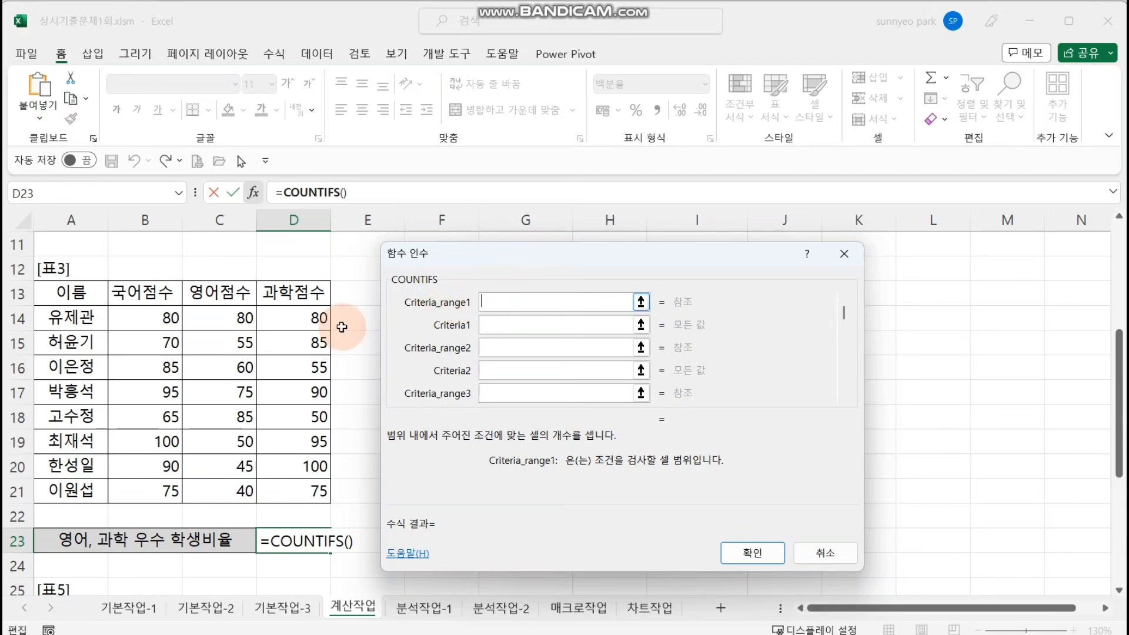
drag(216, 318, 220, 492)
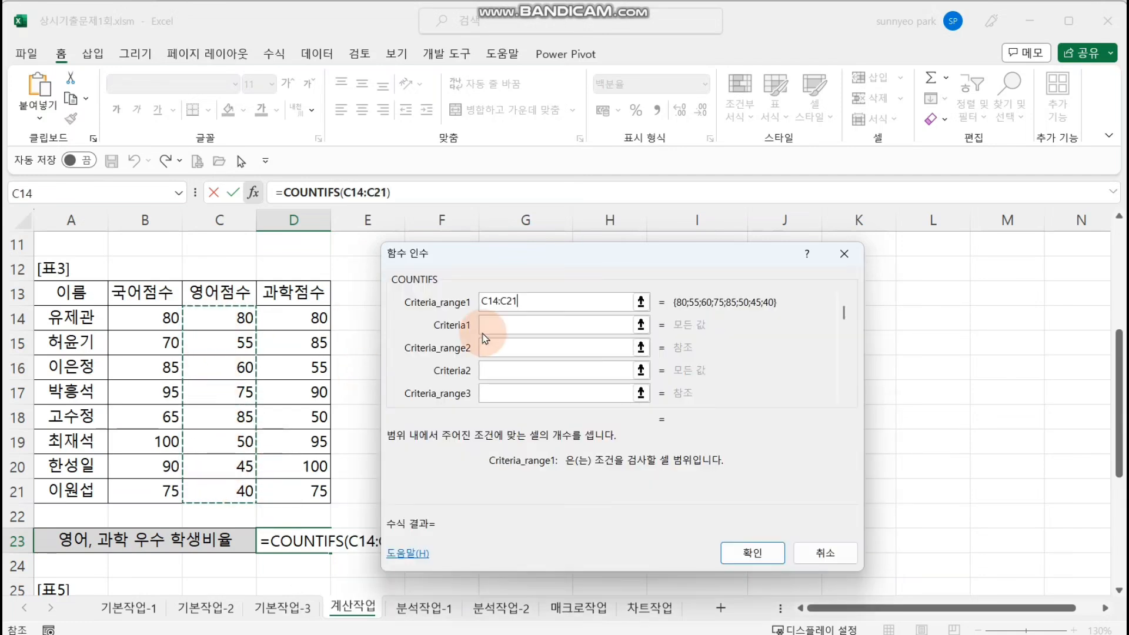
click(557, 323)
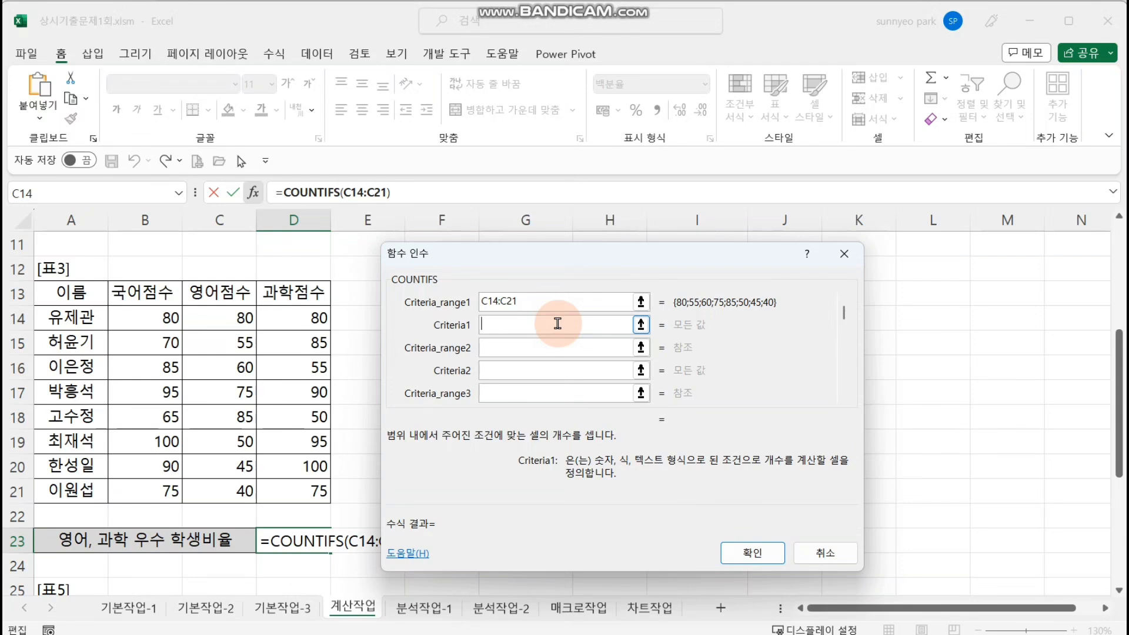
text(>=60)
Step: Set the second COUNTIFS condition to Criteria_range2 D14:D21 with Criteria2 ">=60"
click(570, 347)
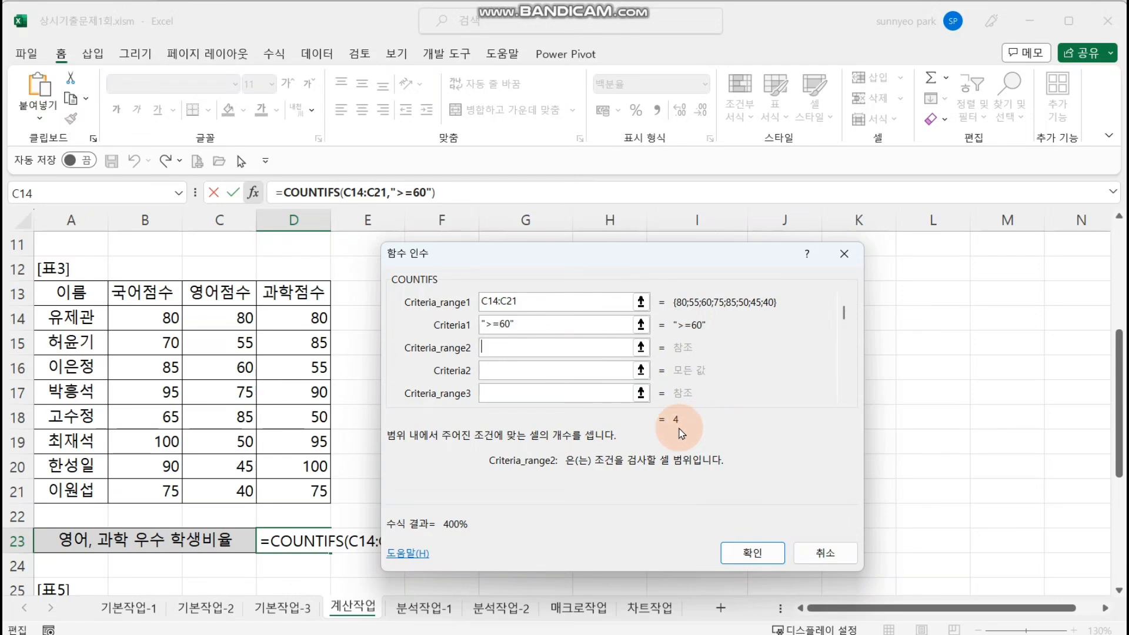
drag(305, 318, 305, 483)
click(511, 371)
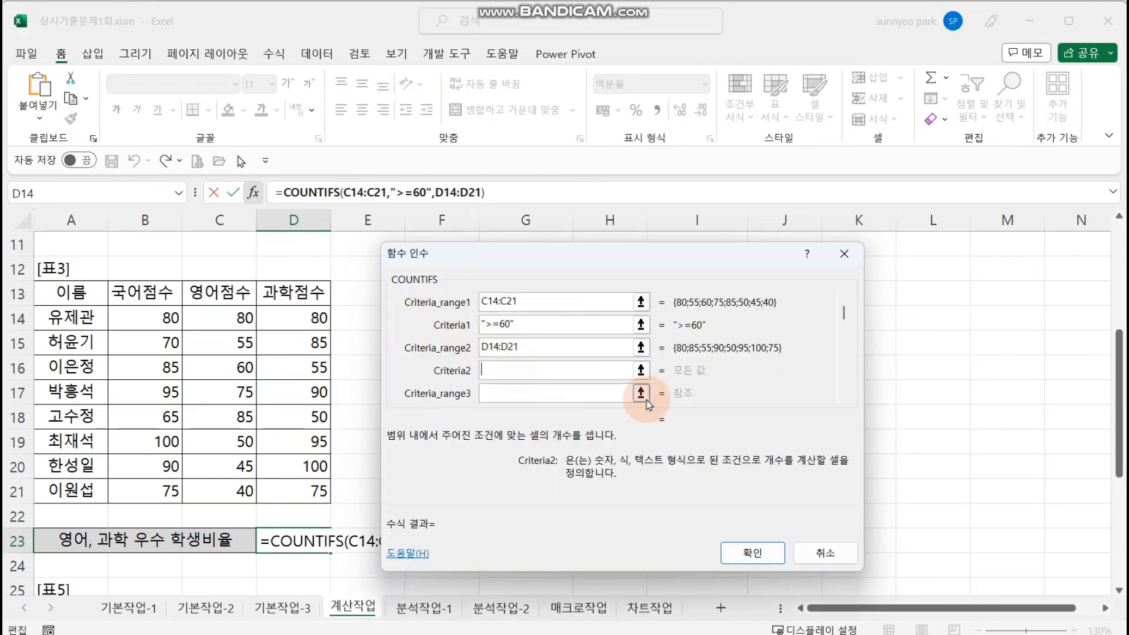
text(>=60)
click(592, 397)
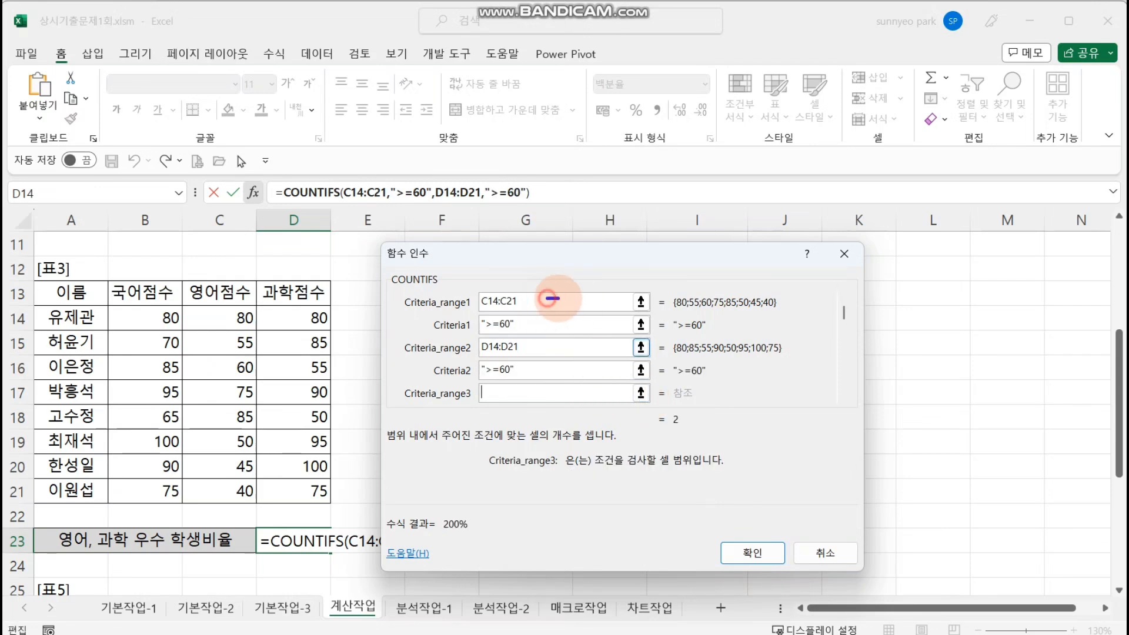
mouse_move(547, 299)
mouse_down()
mouse_move(539, 322)
mouse_move(560, 371)
mouse_move(539, 373)
mouse_up()
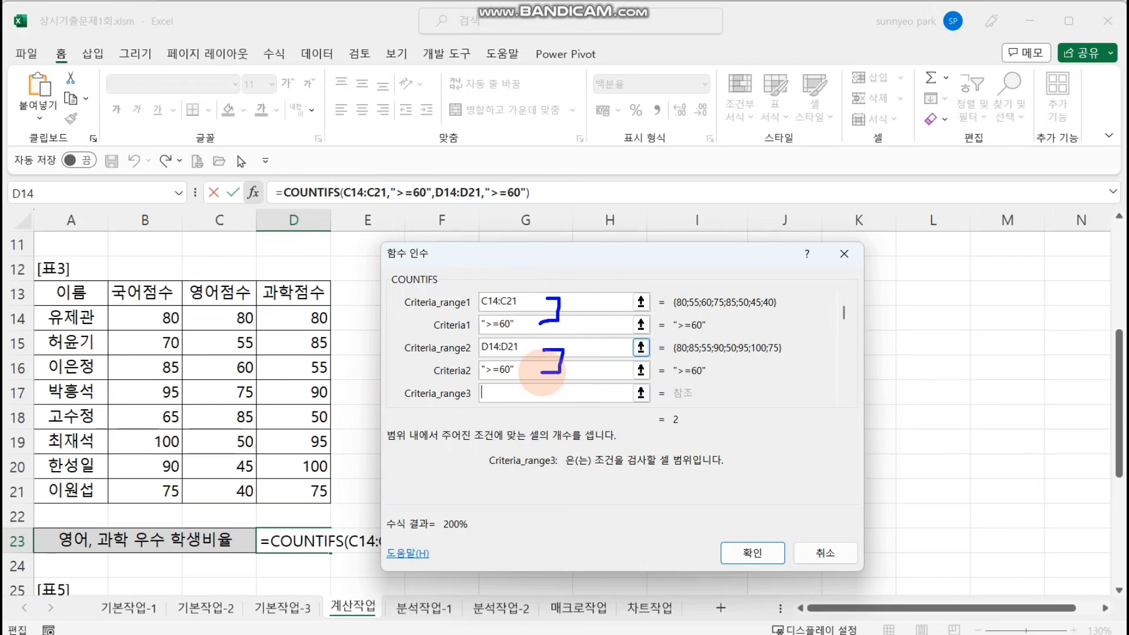
drag(654, 430, 708, 432)
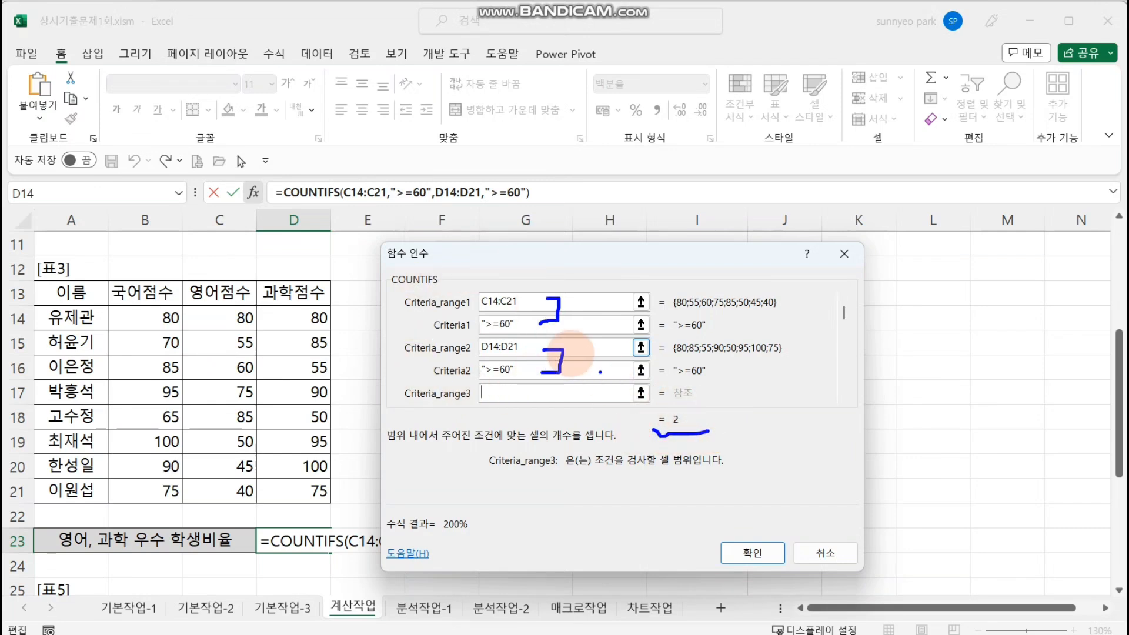
click(507, 334)
drag(436, 314, 537, 306)
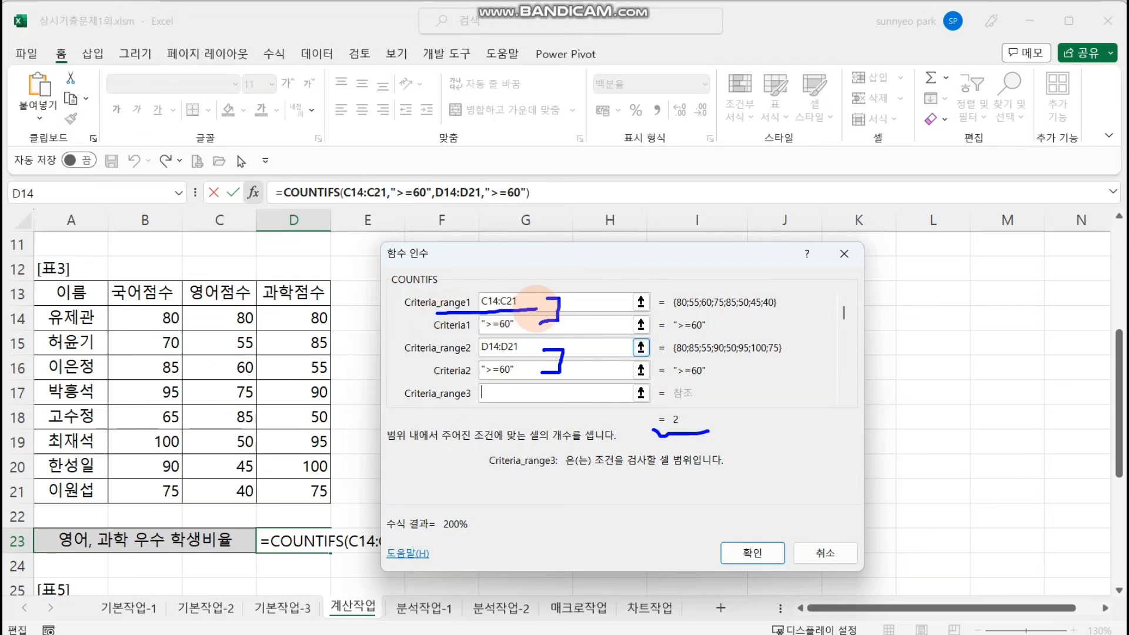
drag(437, 358, 525, 357)
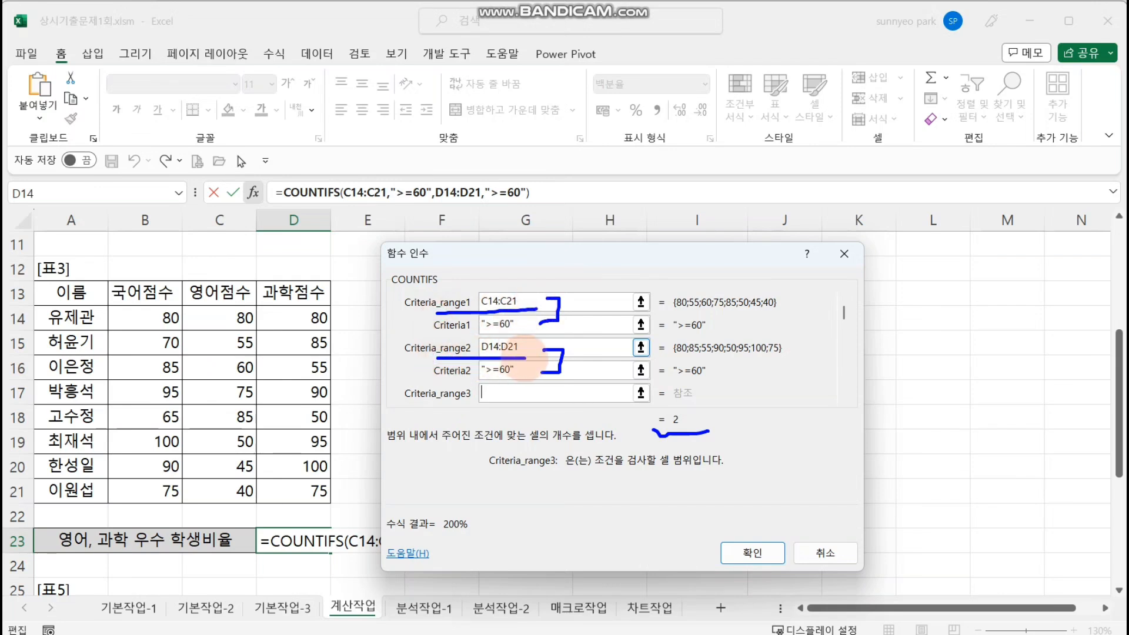
key(Escape)
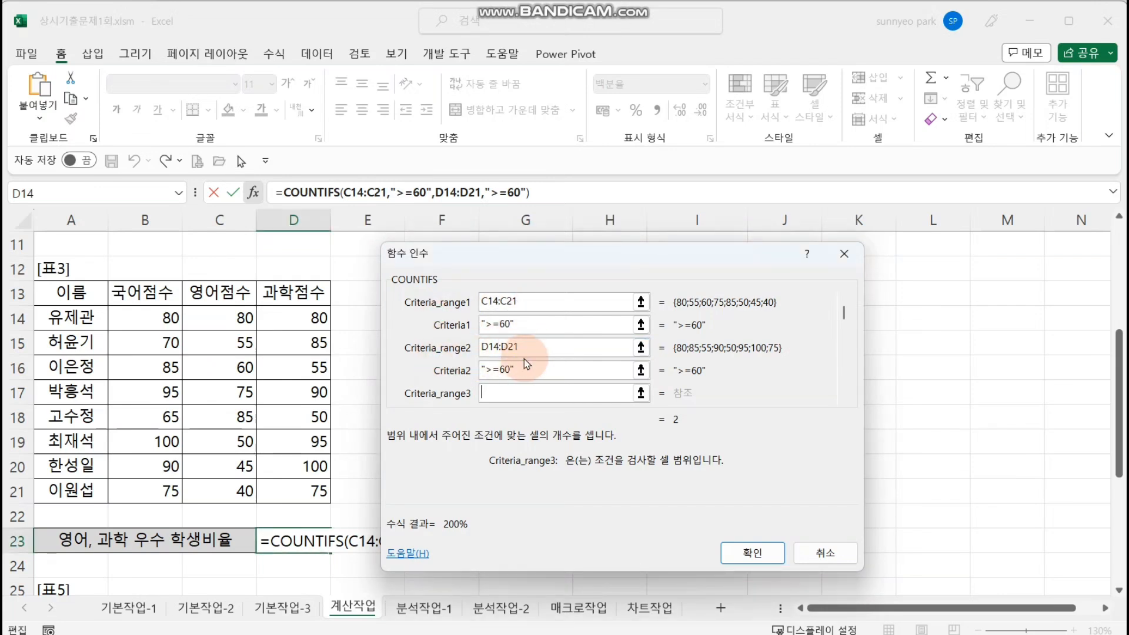
Step: Accept the COUNTIFS arguments and extend the D23 formula by dividing it by COUNTA(A14:A21)
key(Return)
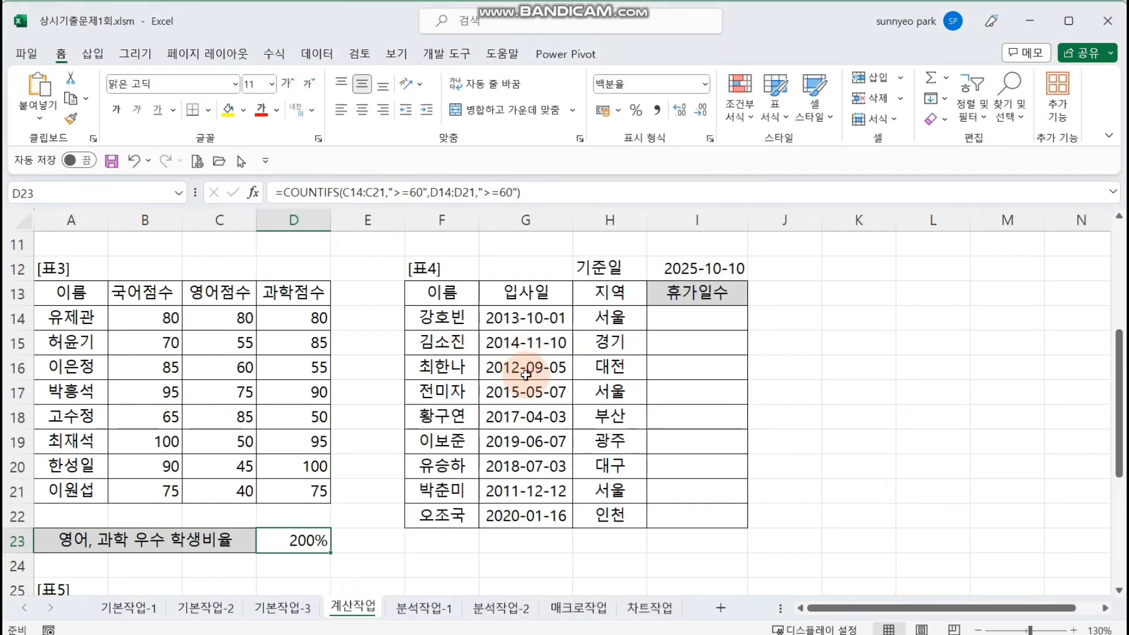
click(613, 195)
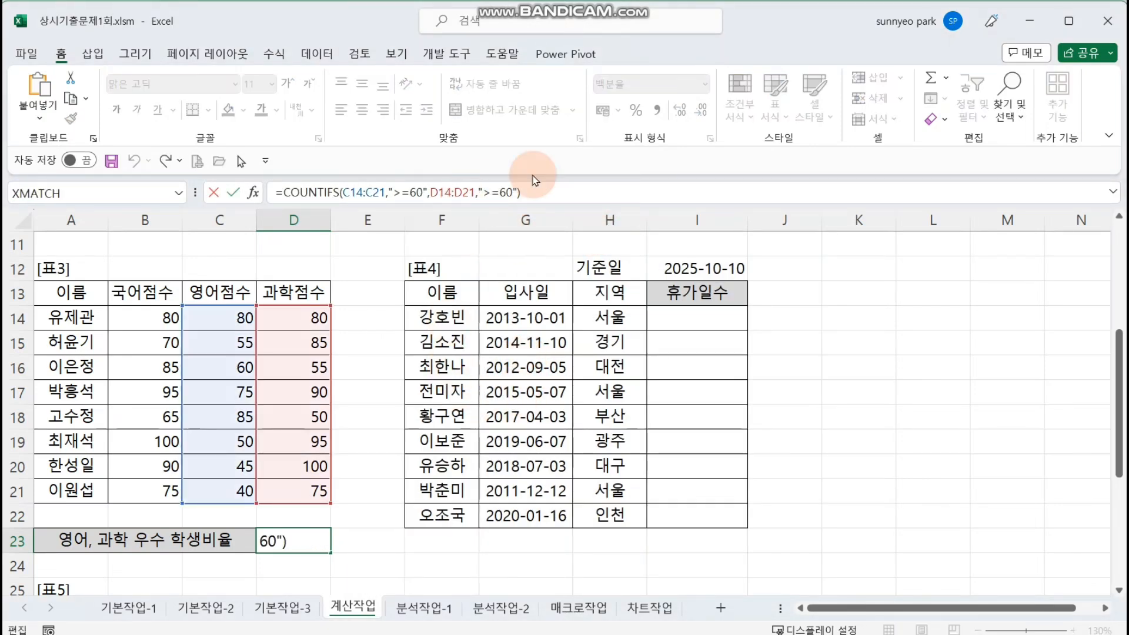
text(/)
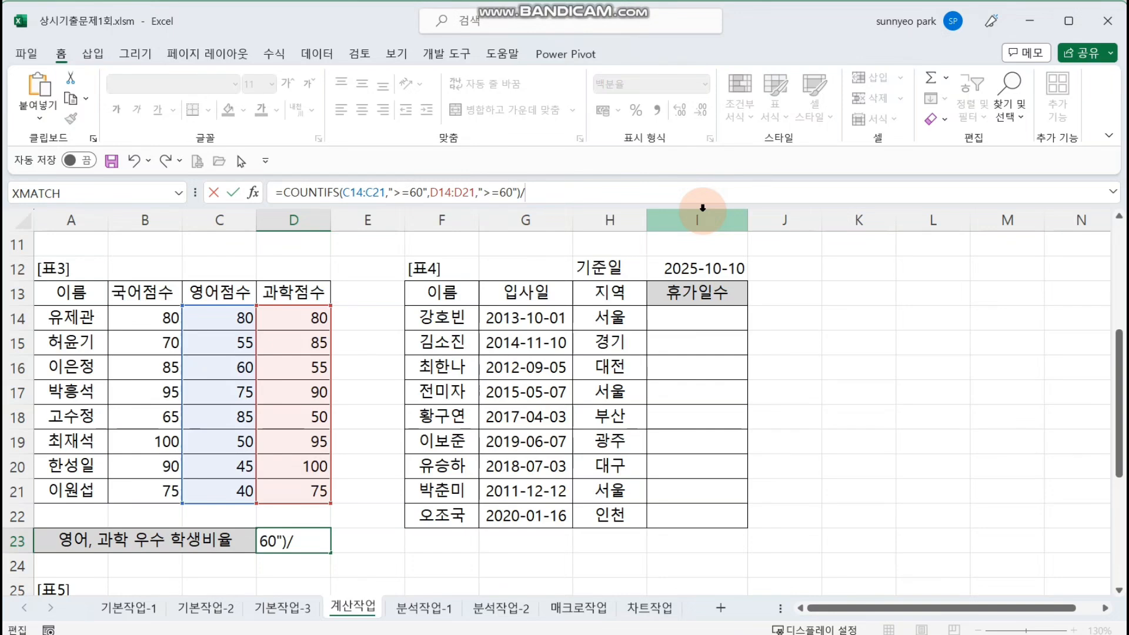
text(COU)
key(Down)
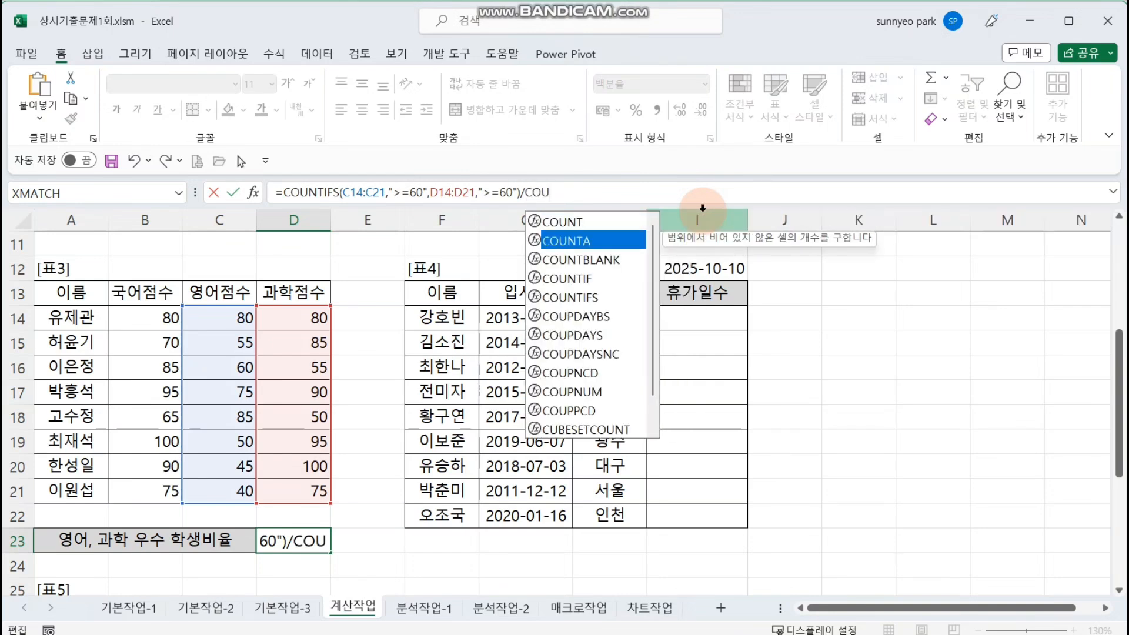
key(Tab)
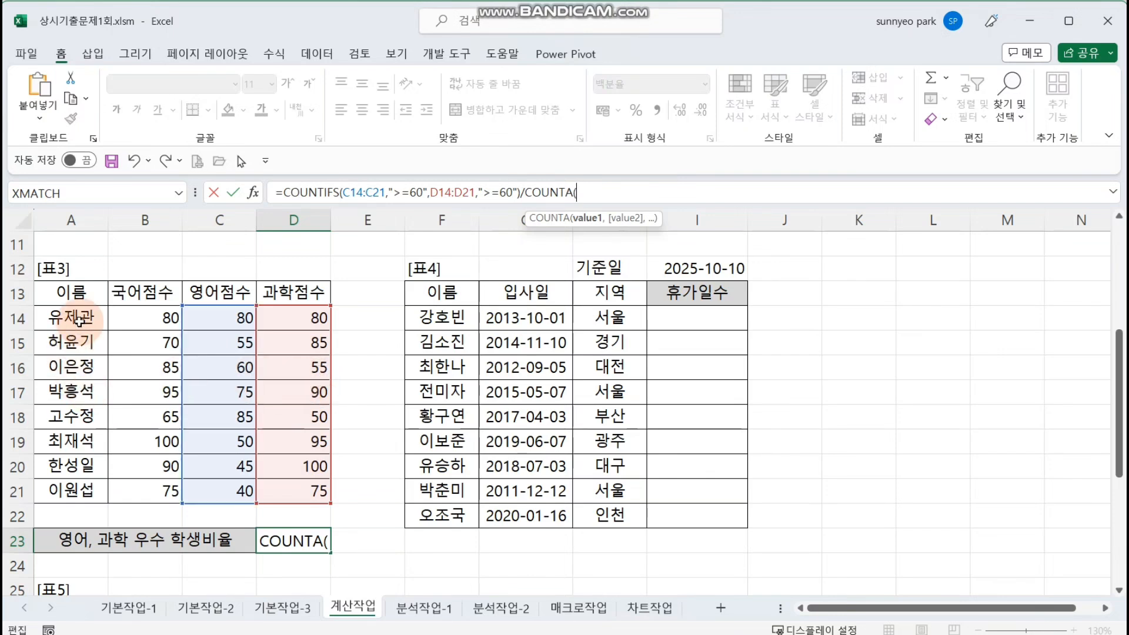
drag(74, 319, 81, 491)
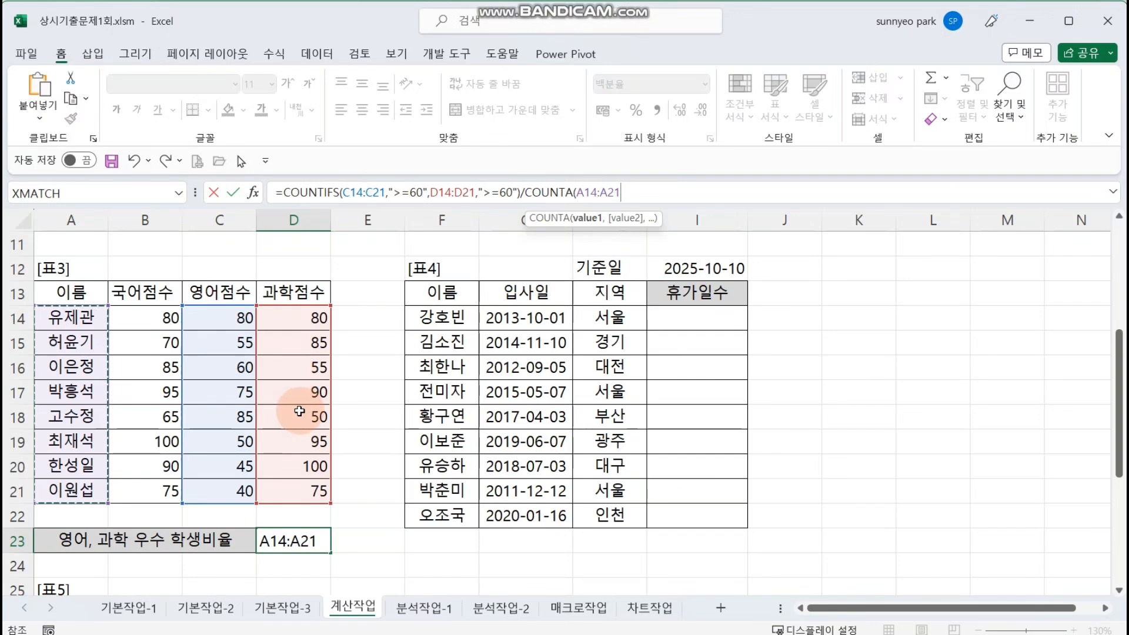
text())
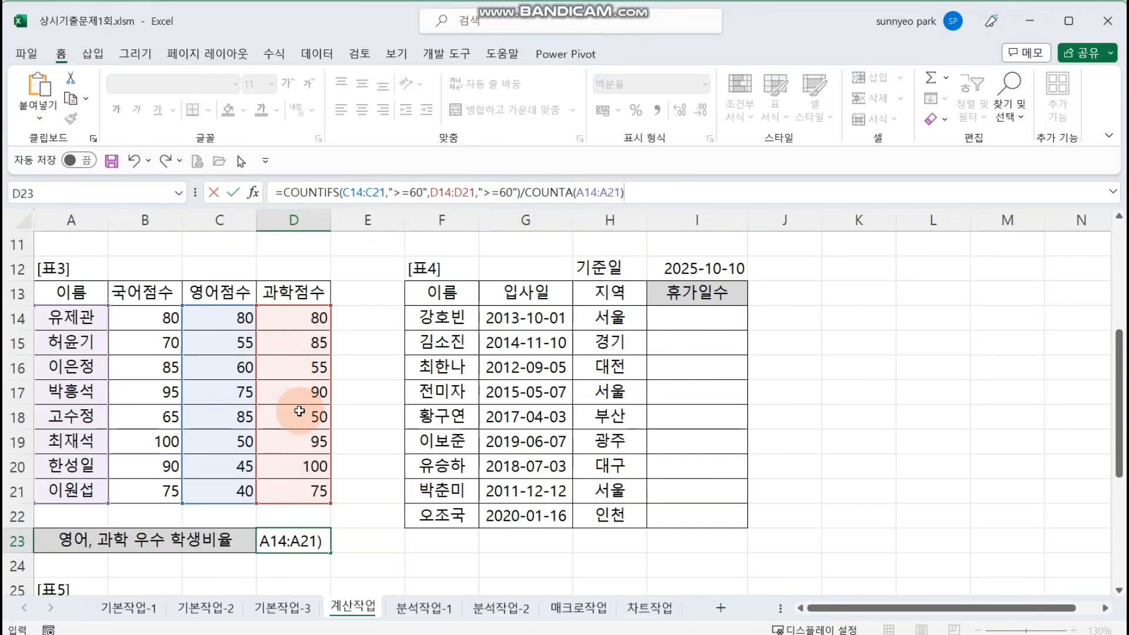
key(Return)
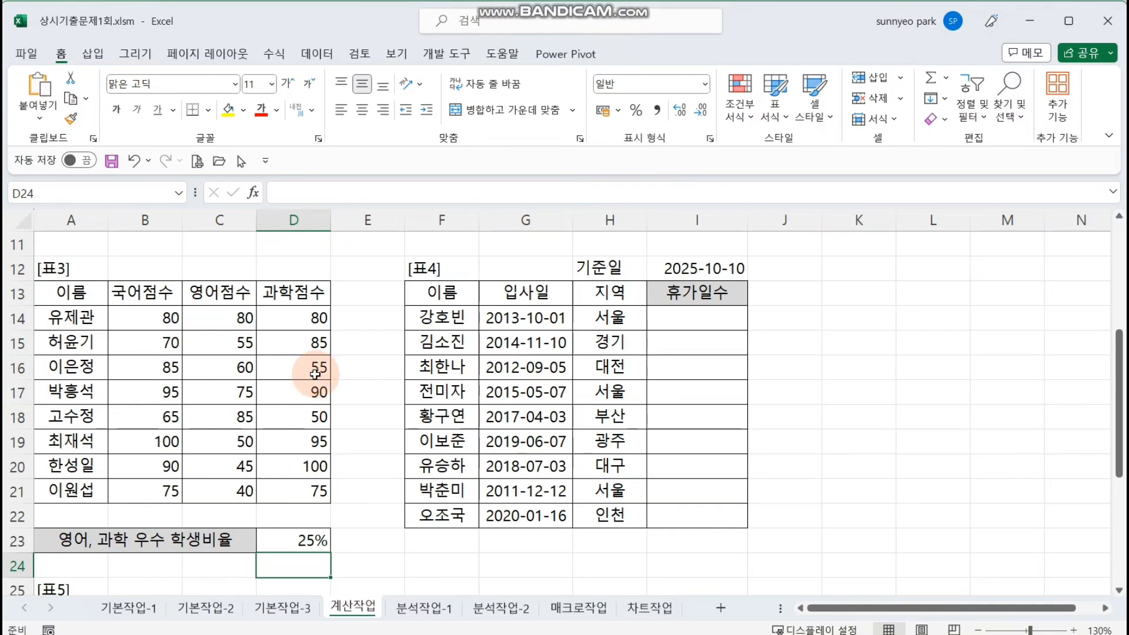
Step: Examine the 기준일, 입사일, 지역 and 휴가일수 cells in 표4
click(663, 321)
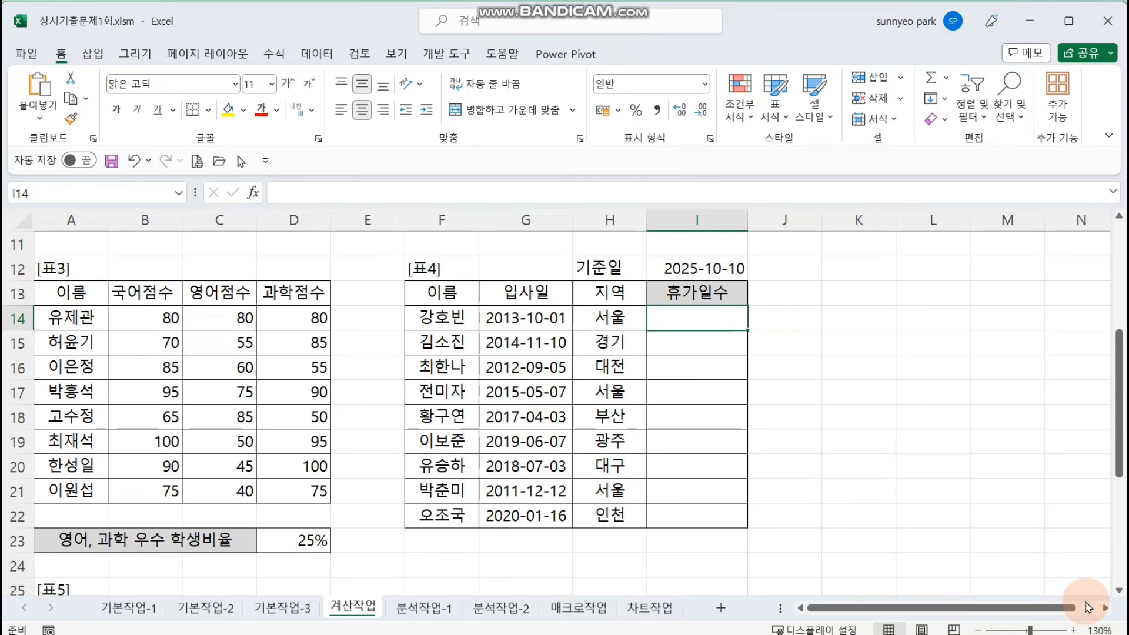
click(1104, 607)
click(1104, 608)
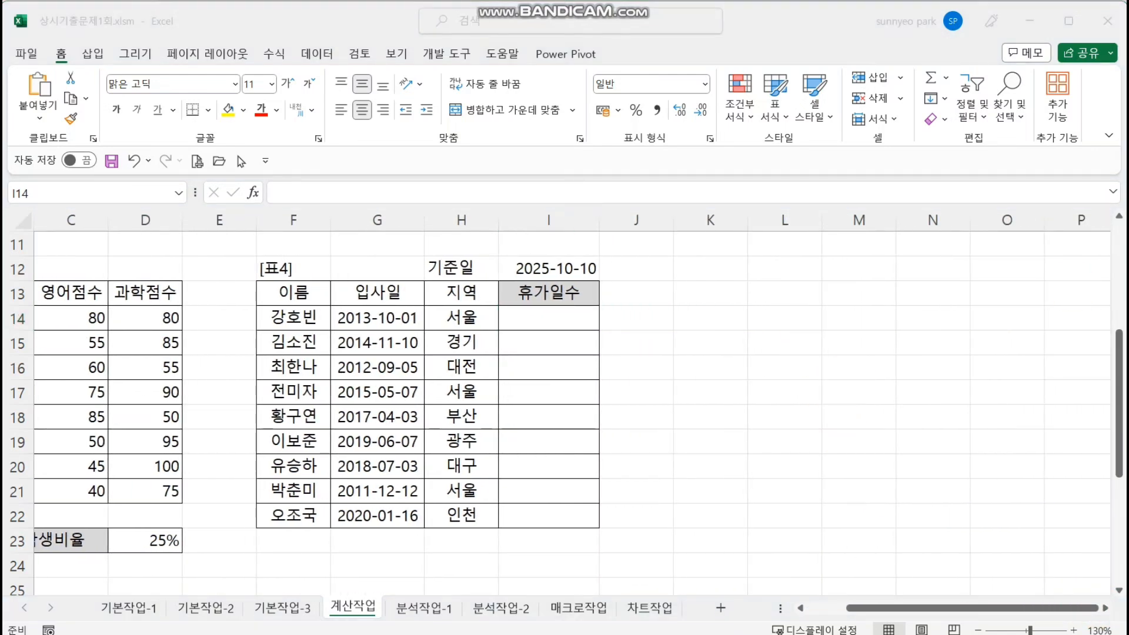
click(701, 309)
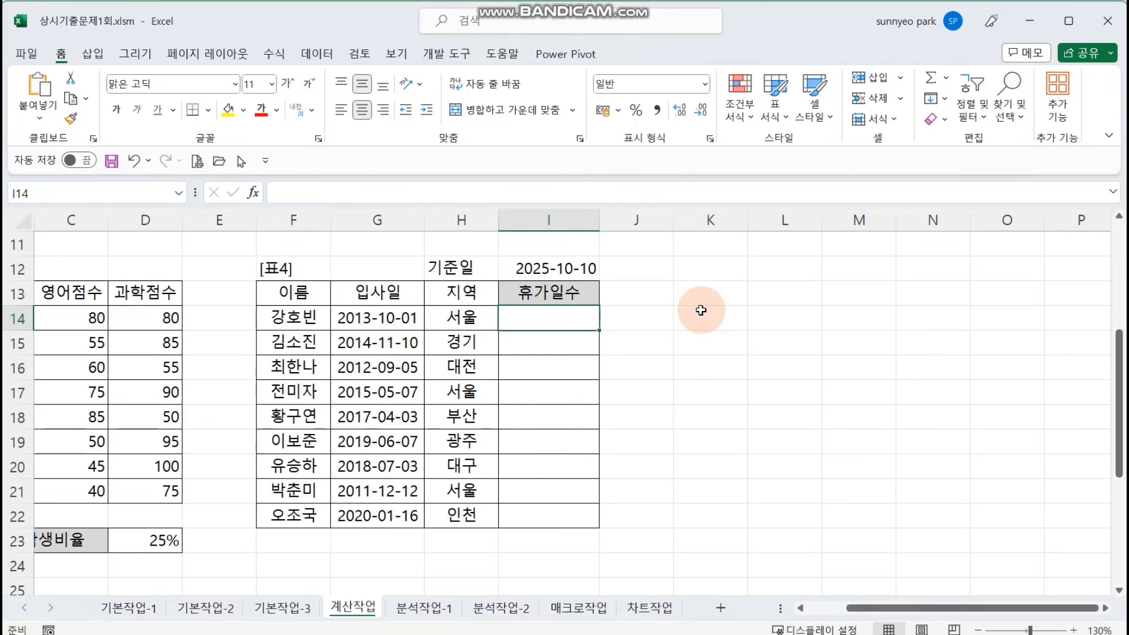
click(565, 264)
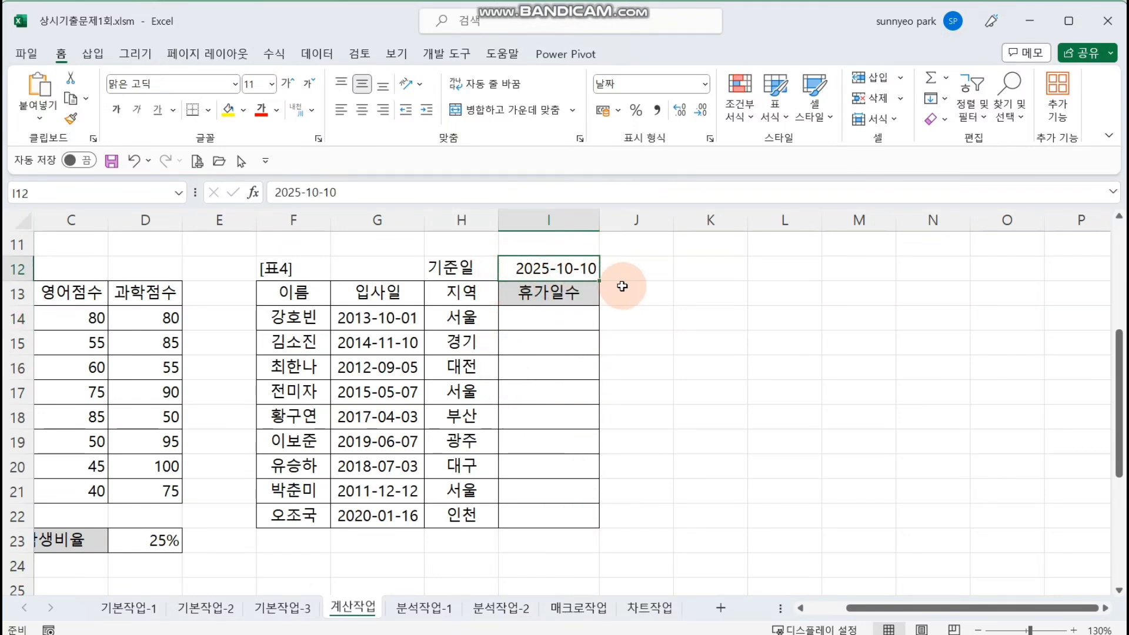
click(388, 366)
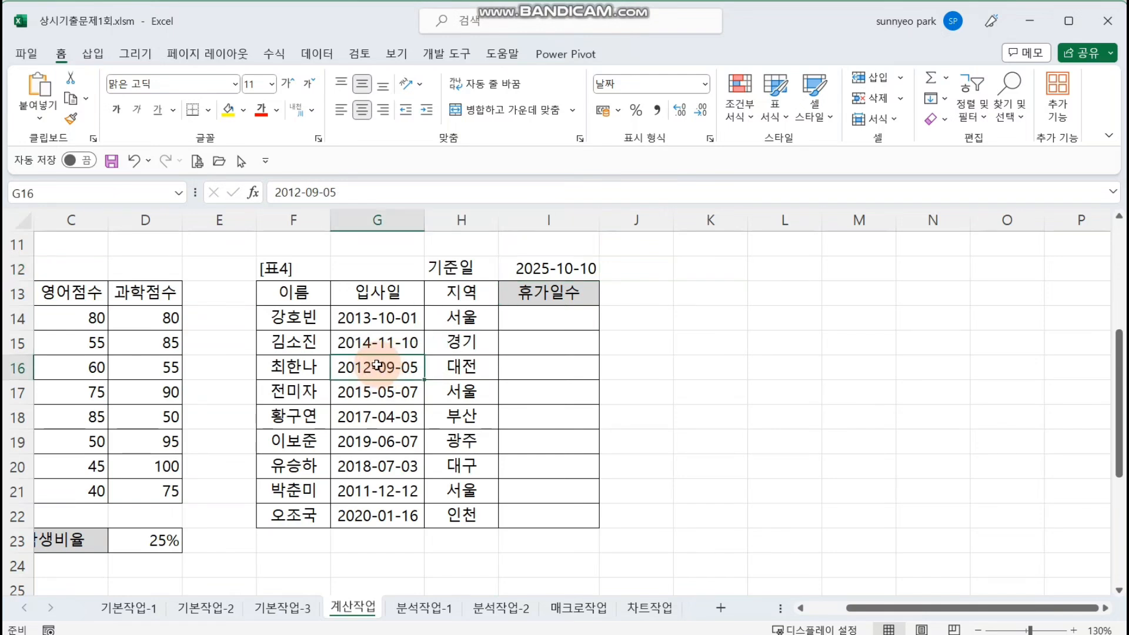
click(559, 320)
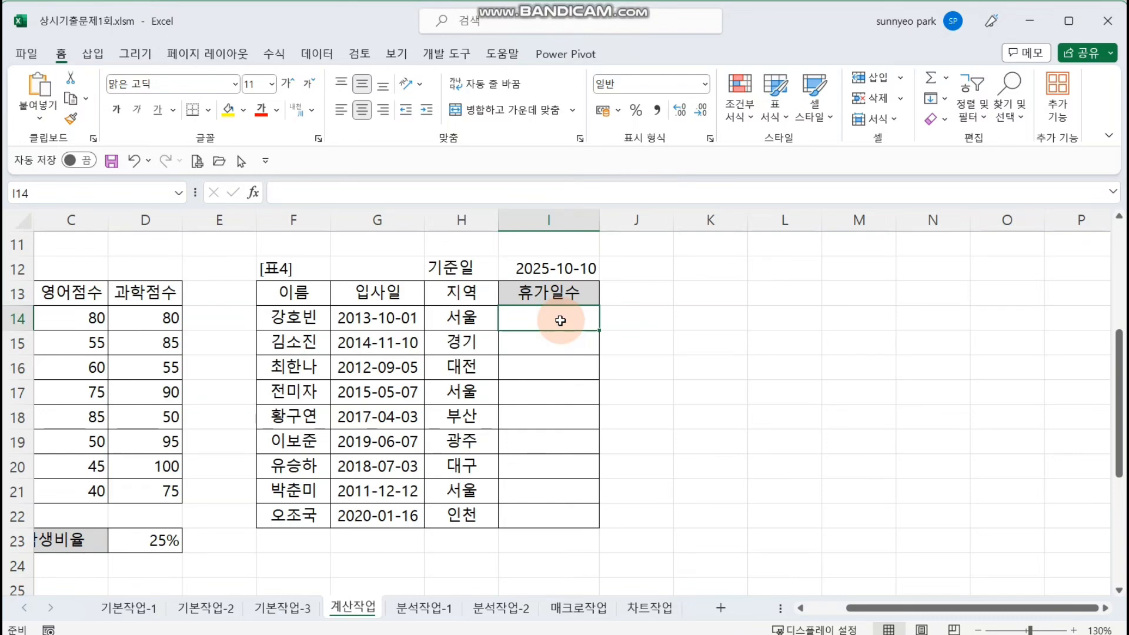
click(482, 326)
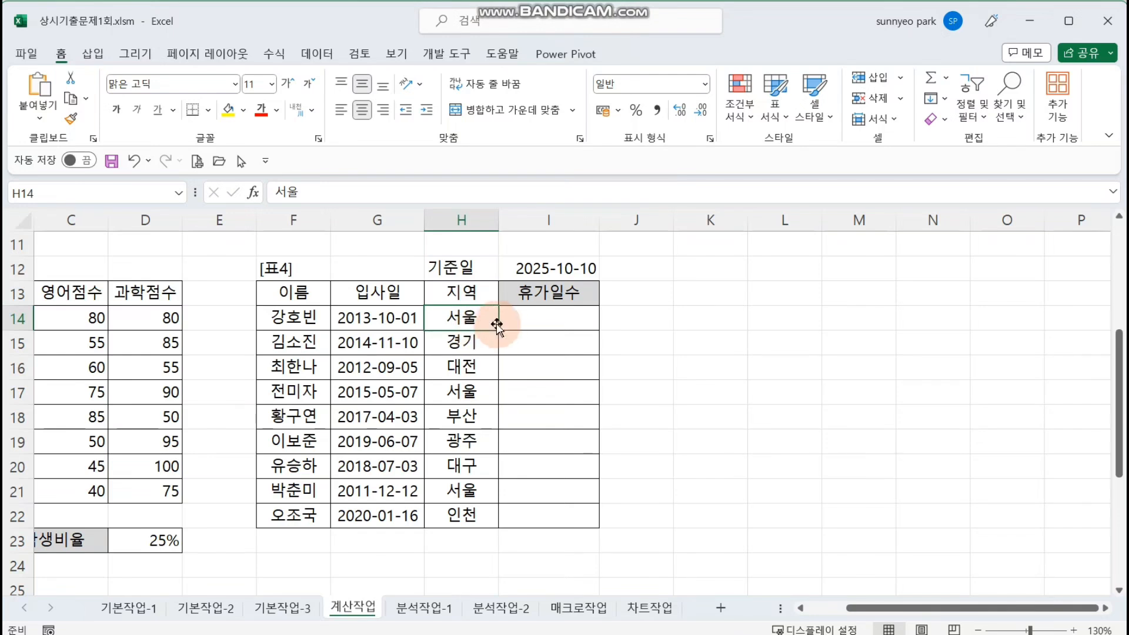
Step: Start the 휴가일수 formula in I14 with =(YEAR($I$12), using an absolute reference to the 기준일 date
click(551, 319)
text(=)
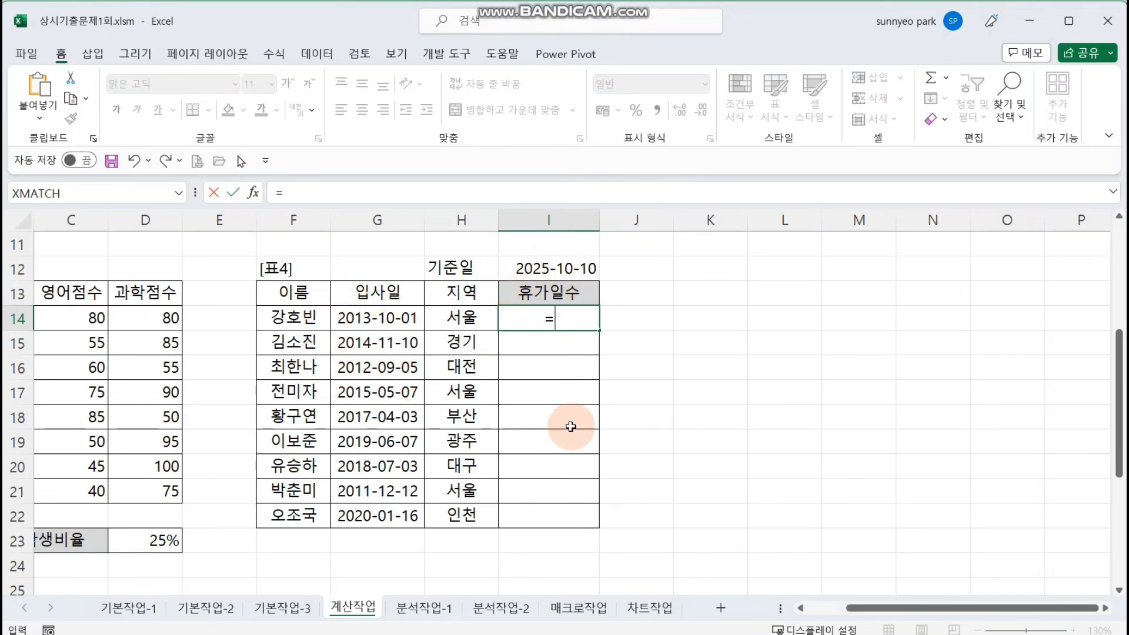
text((YEAR()
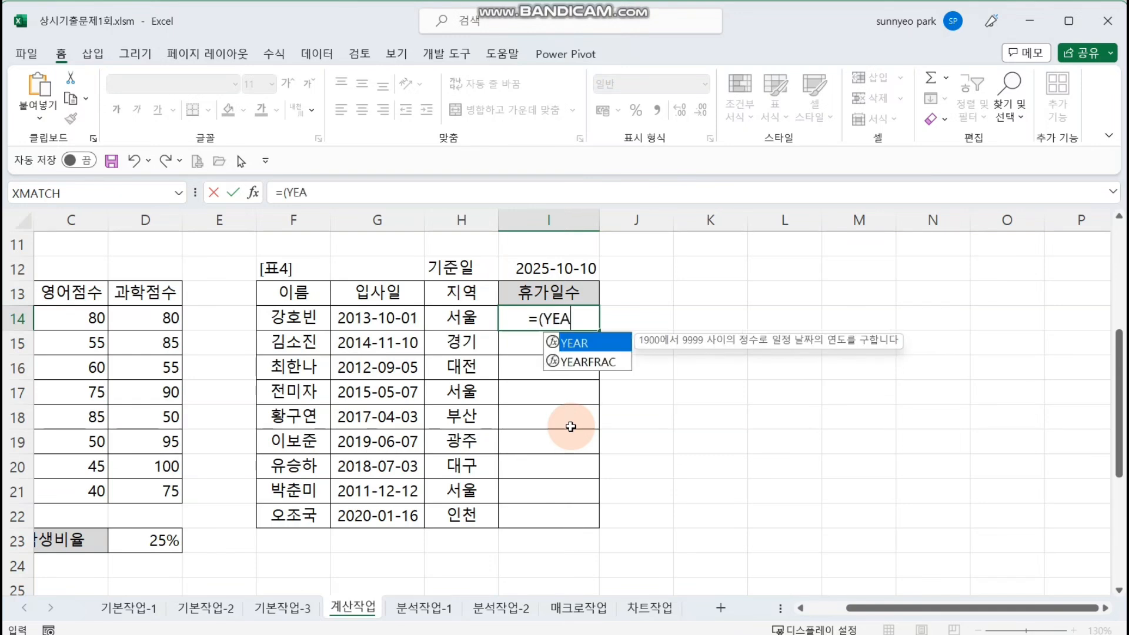
click(589, 265)
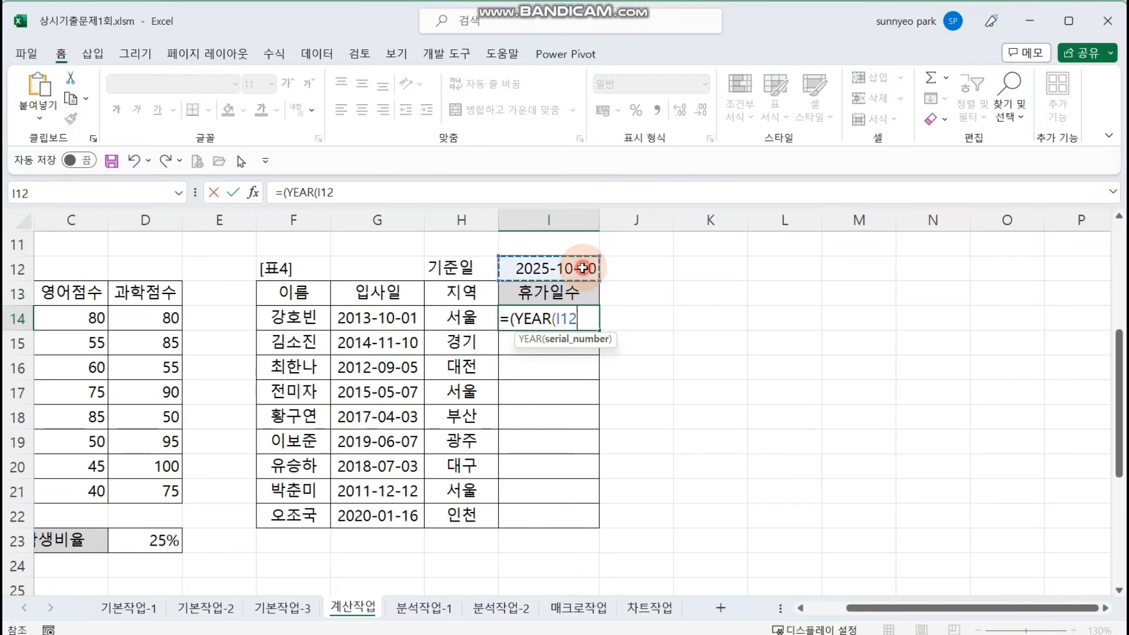
key(F4)
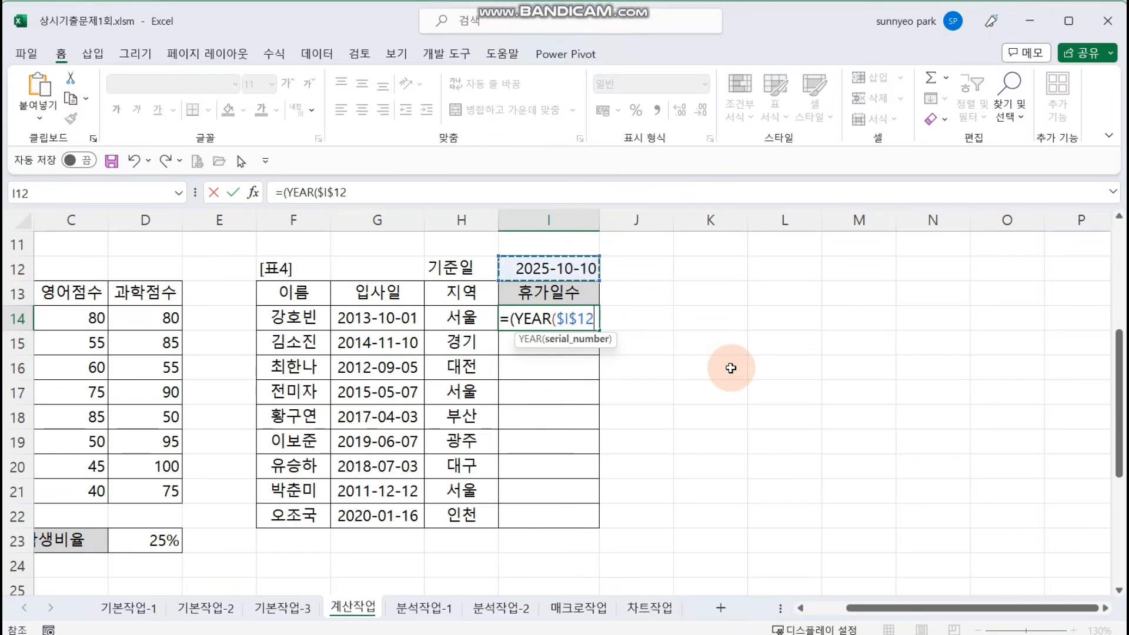
text())
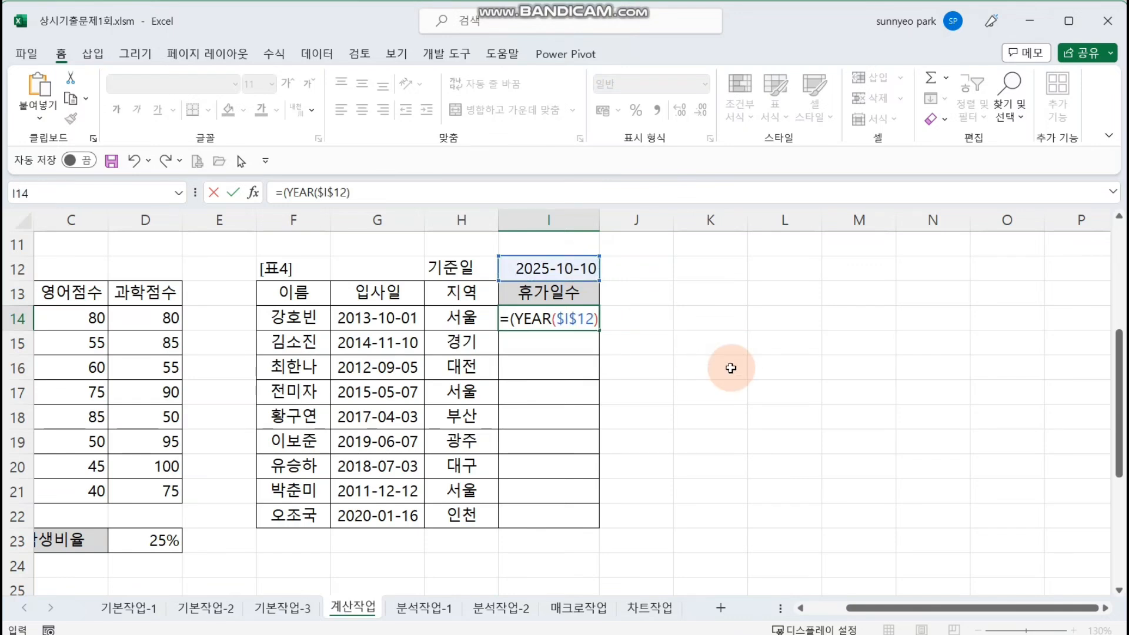
Step: Subtract YEAR(G14) for the 입사일 in the I14 formula and close the bracketed year difference
text(-)
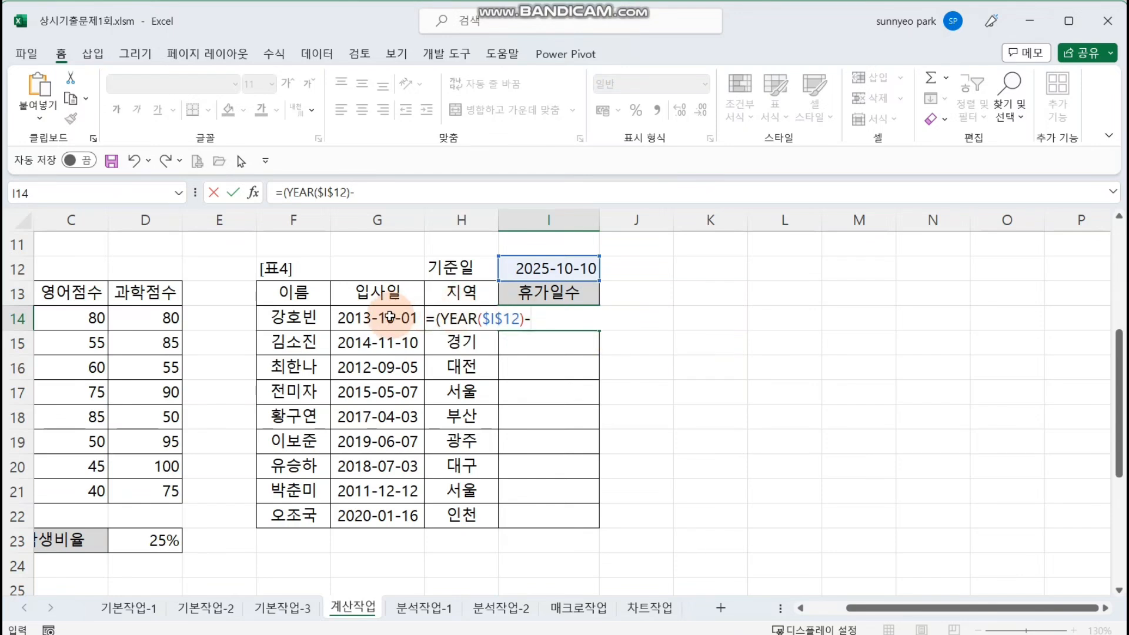
text(YEAR)
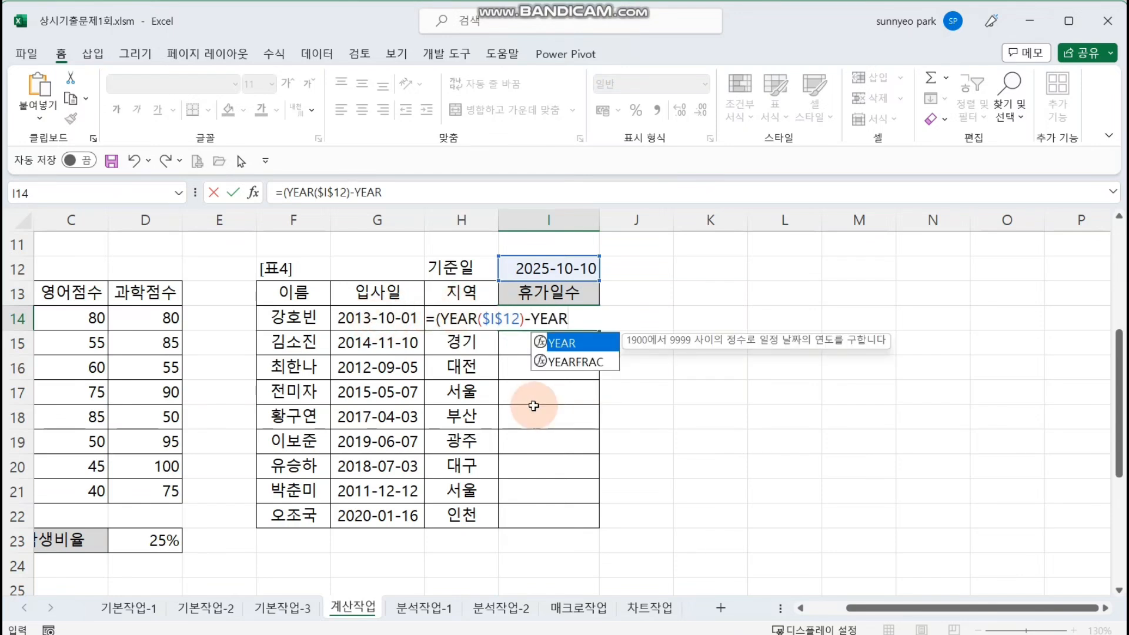
text(()
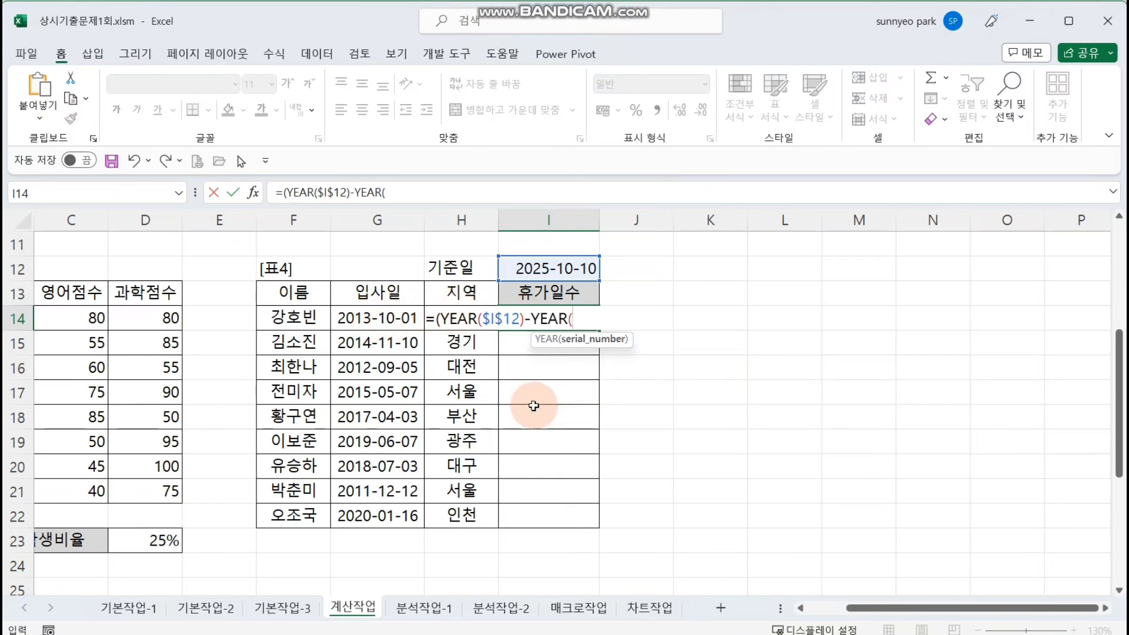
click(406, 318)
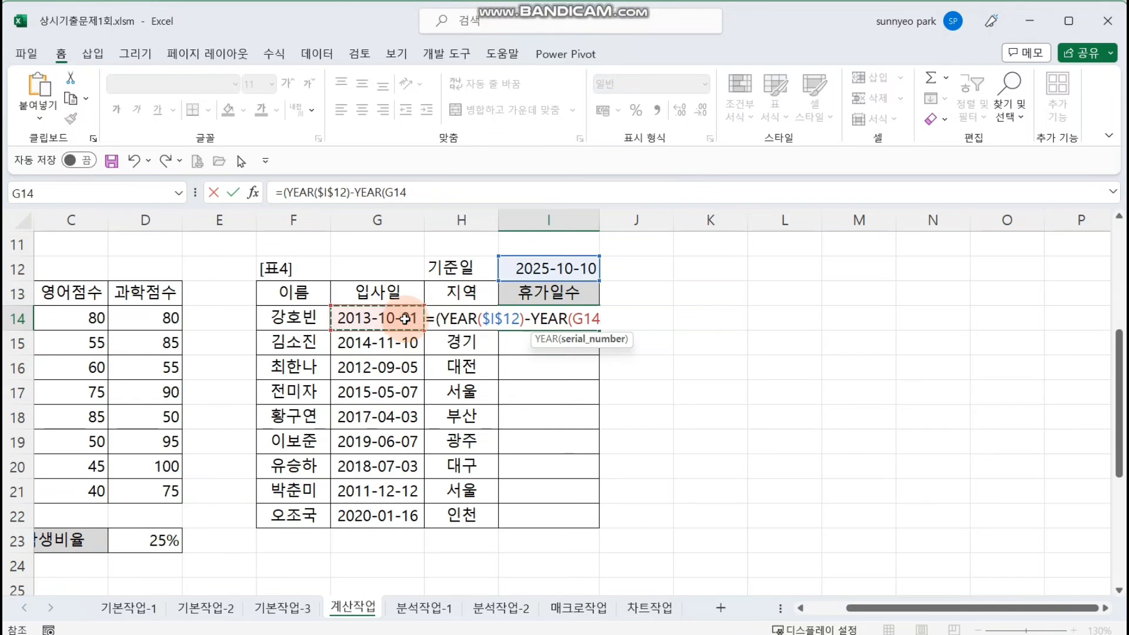
text())
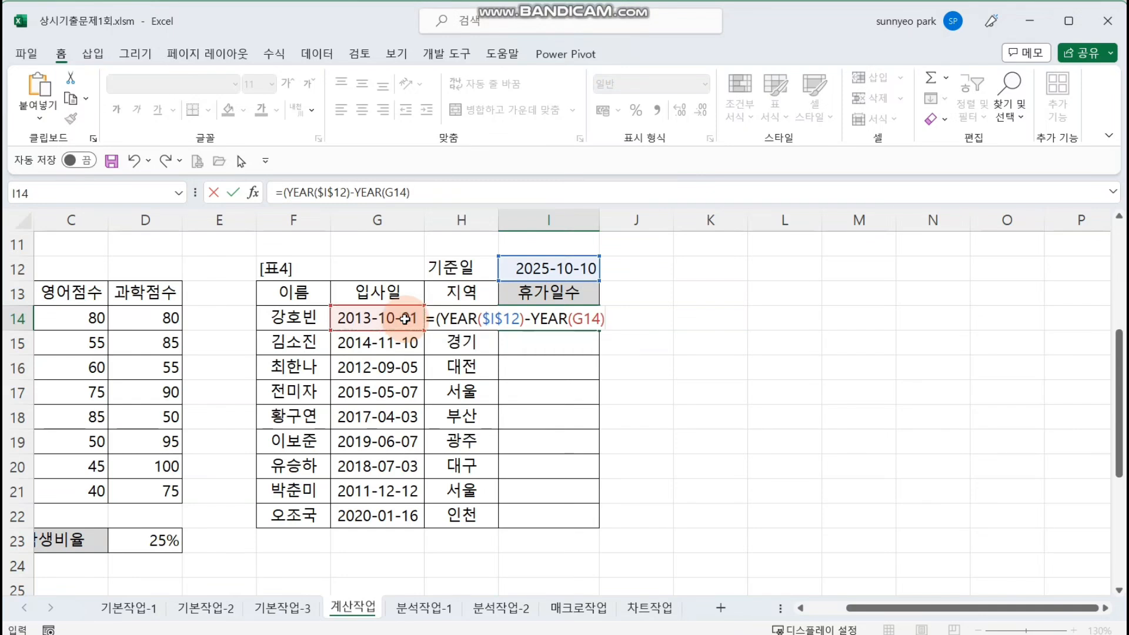
text())
Step: Multiply the year difference in I14 by 3 and append +IF( to the formula
text(3)
text(ㅑㄹ)
key(Hangul)
key(BackSpace)
key(BackSpace)
text(IF()
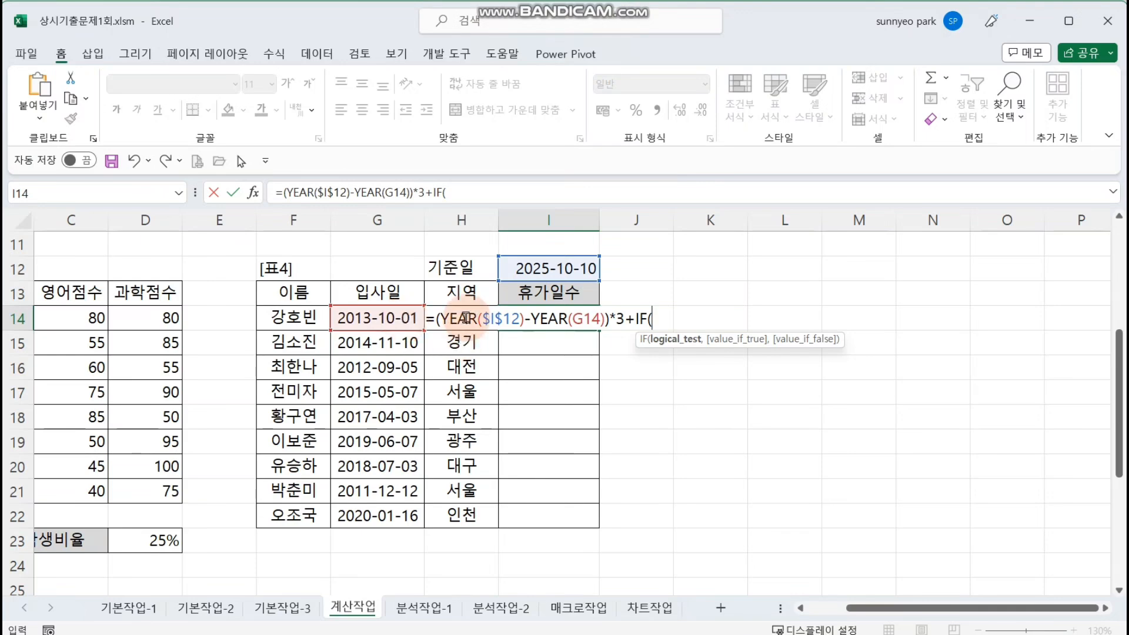
Step: Fill in the IF function arguments with H14="서울" as the test, 5 if true and 7 if false, and accept the formula
click(252, 193)
drag(493, 273, 713, 285)
click(469, 324)
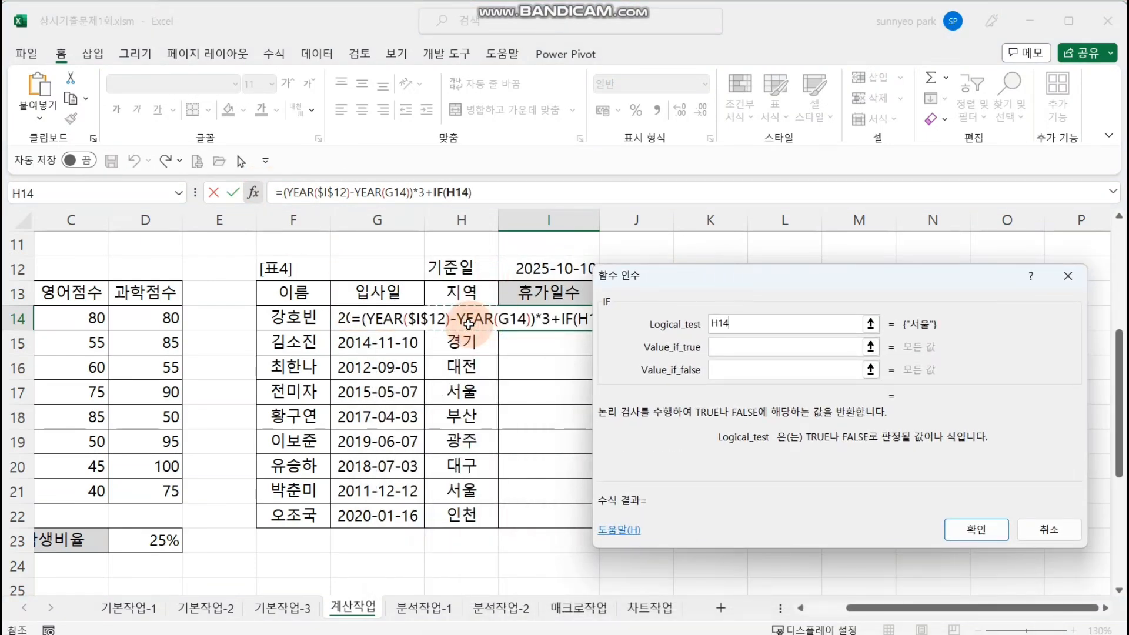
text(="성)
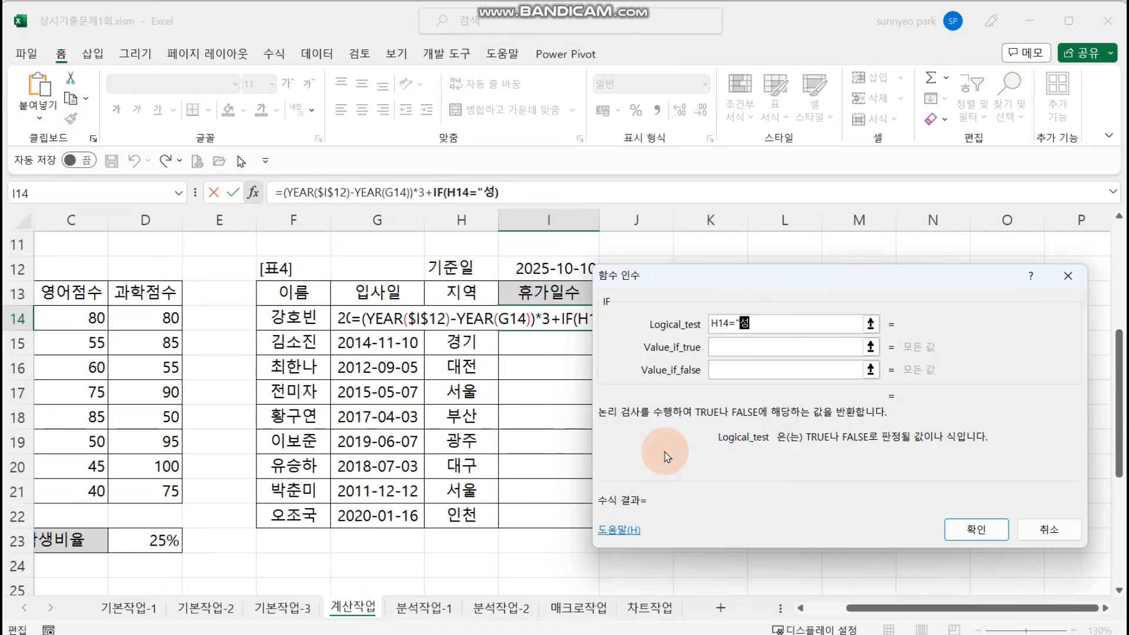
text(울")
click(801, 354)
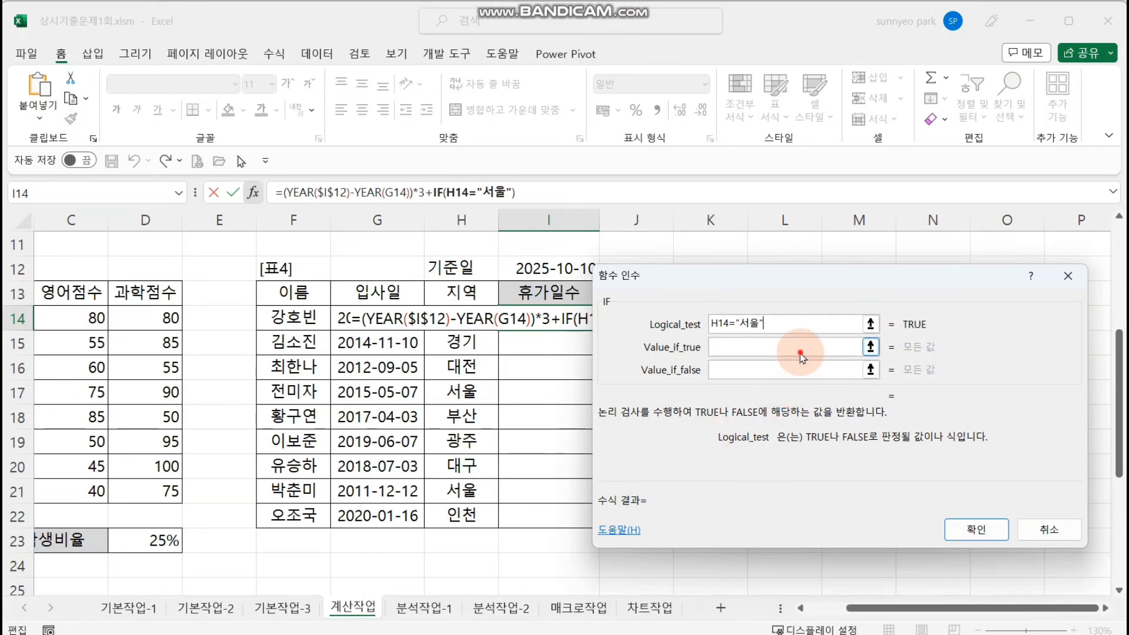
text(5)
click(813, 375)
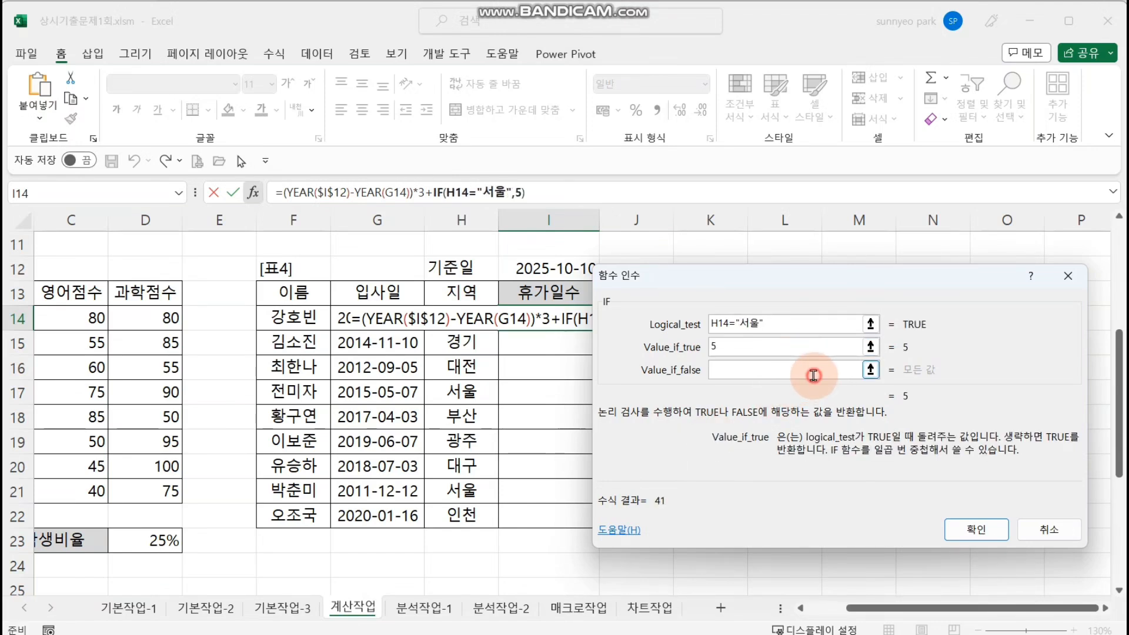
text(7)
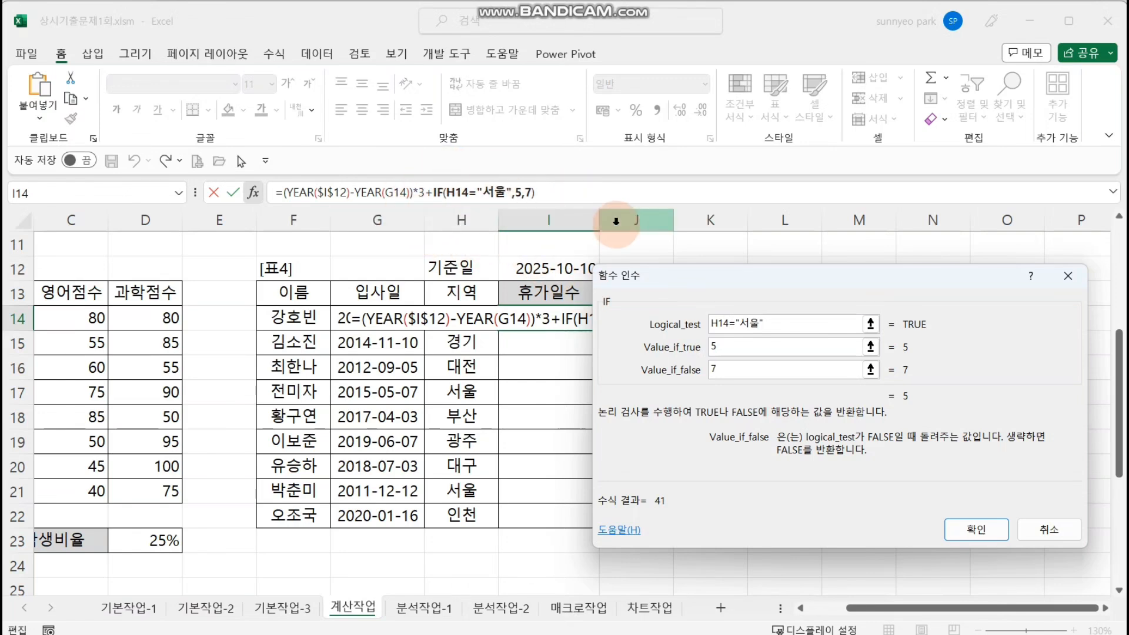
key(Return)
Step: Fill the 휴가일수 formula from I14 down to I22 and check the copied formula in I19
drag(598, 330, 585, 520)
click(583, 442)
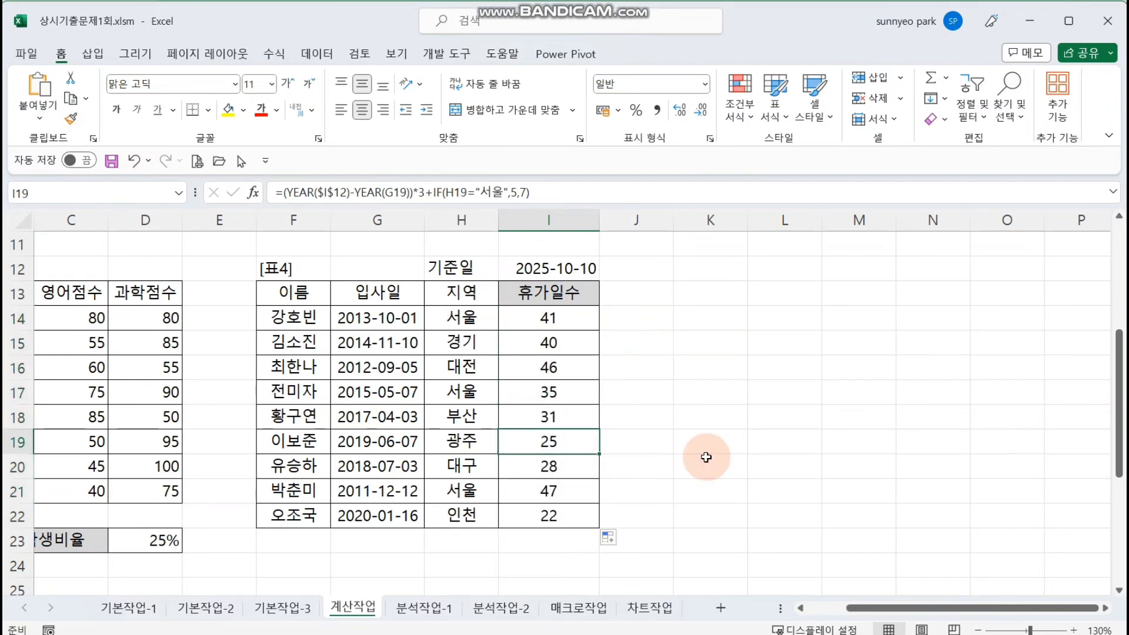
key(F2)
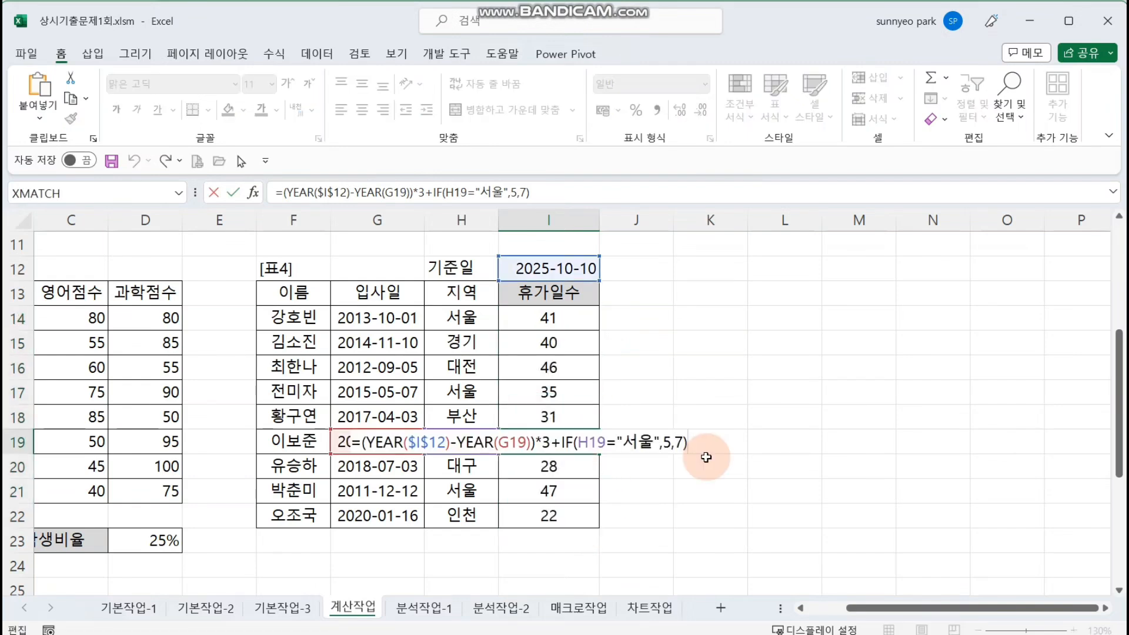
key(Escape)
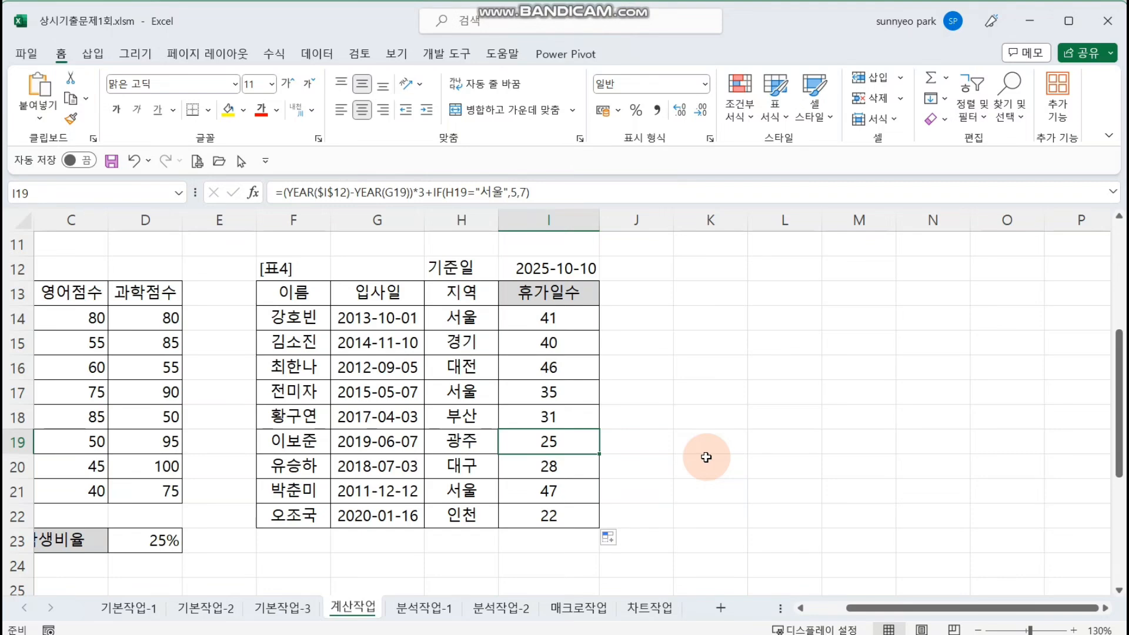
click(706, 457)
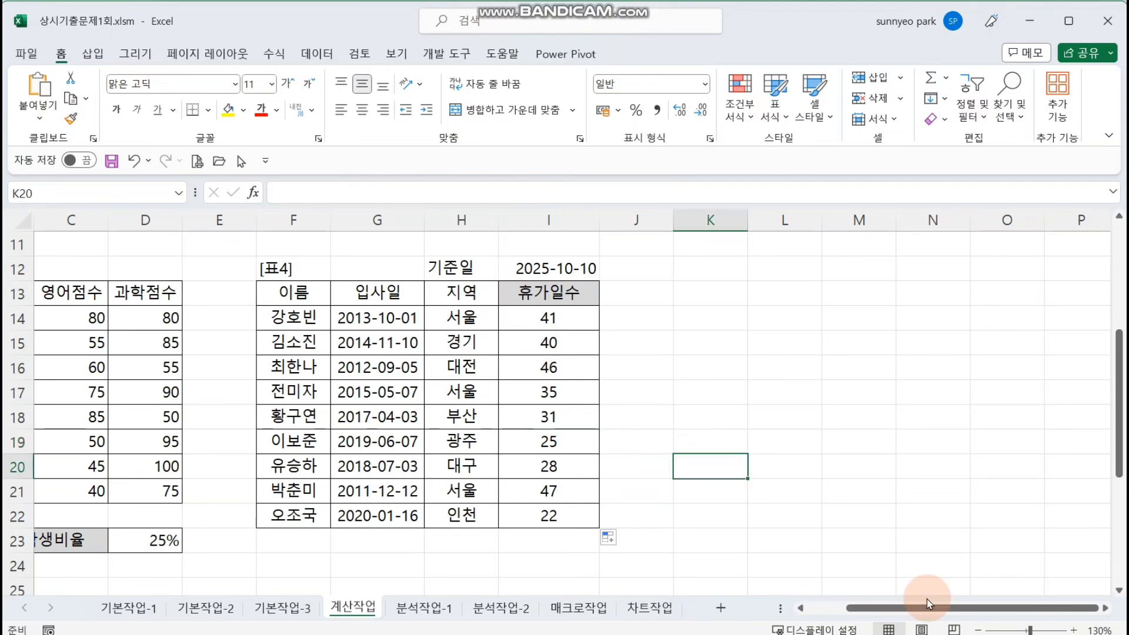
Step: Examine the 학번 codes in 표5 and the matching code and 학과 columns of the 학과코드표
drag(933, 607, 857, 607)
scroll(294, 409, down, 3)
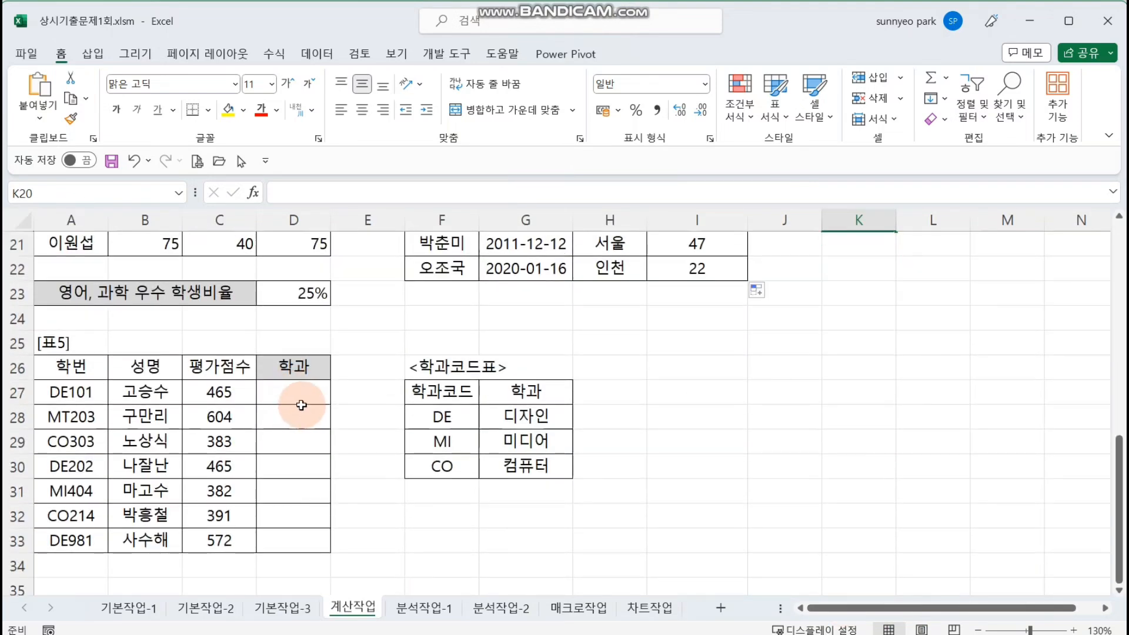
click(297, 397)
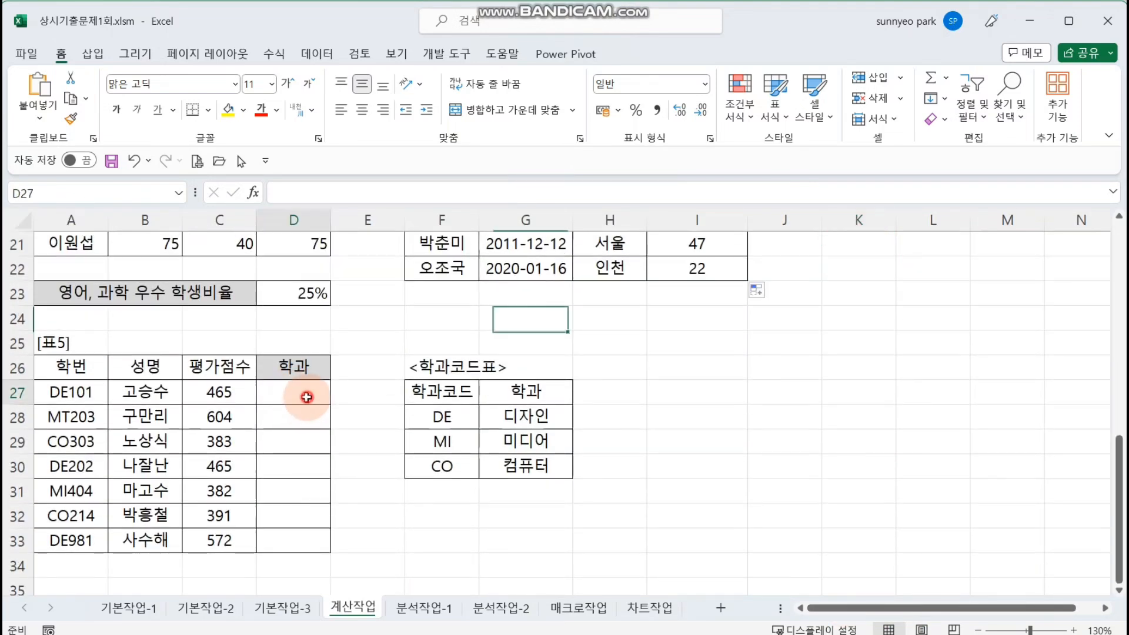
click(1119, 592)
click(1119, 592)
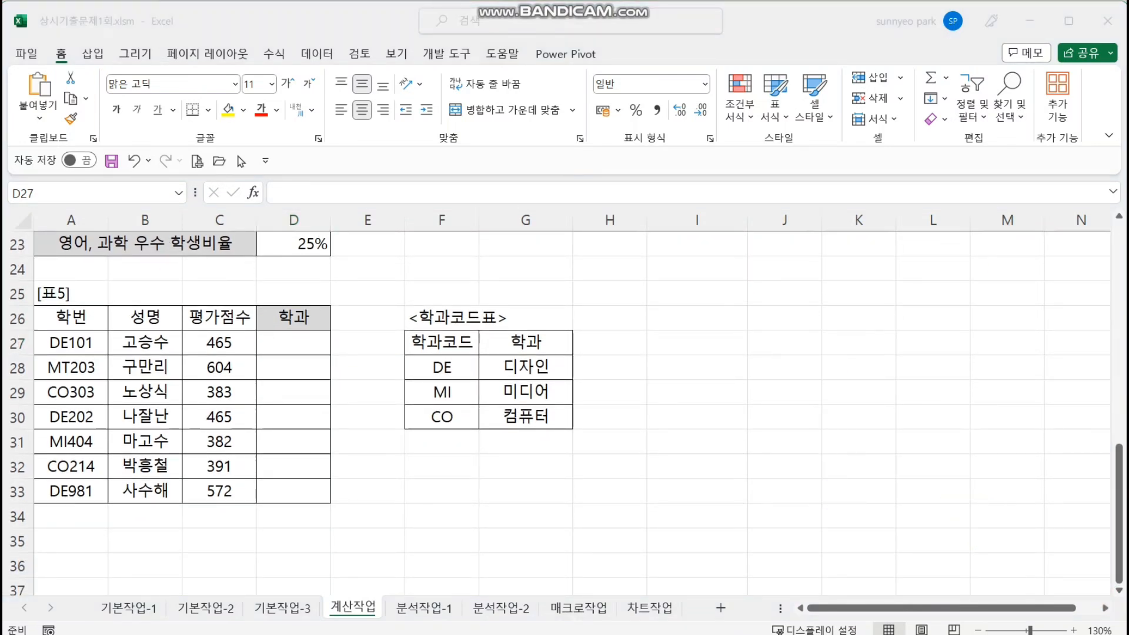
click(318, 351)
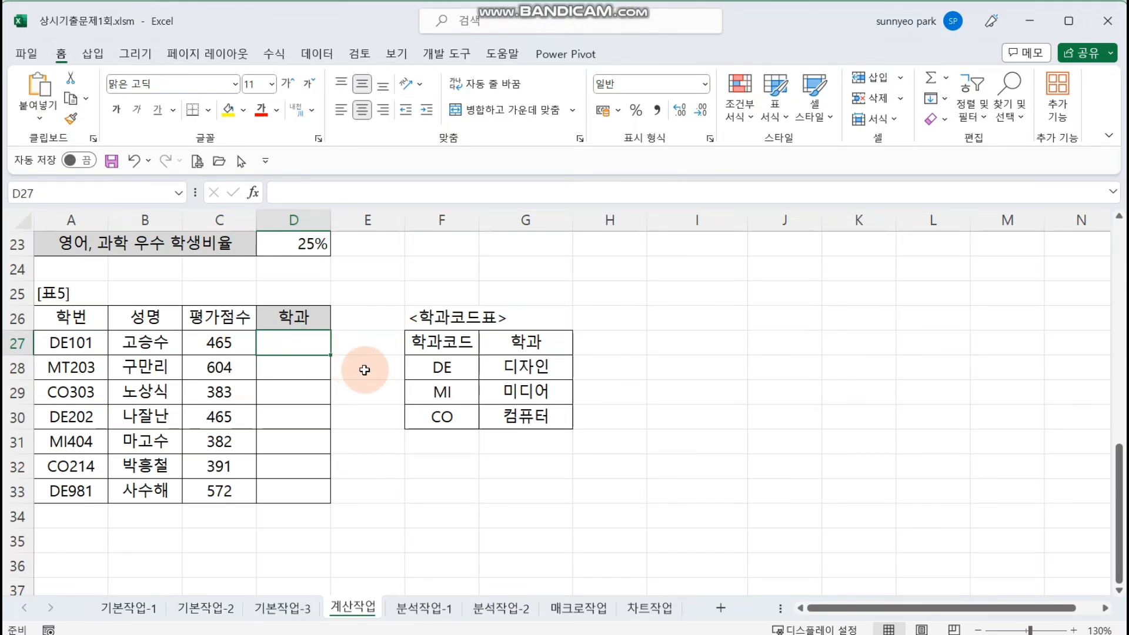
drag(76, 345, 80, 442)
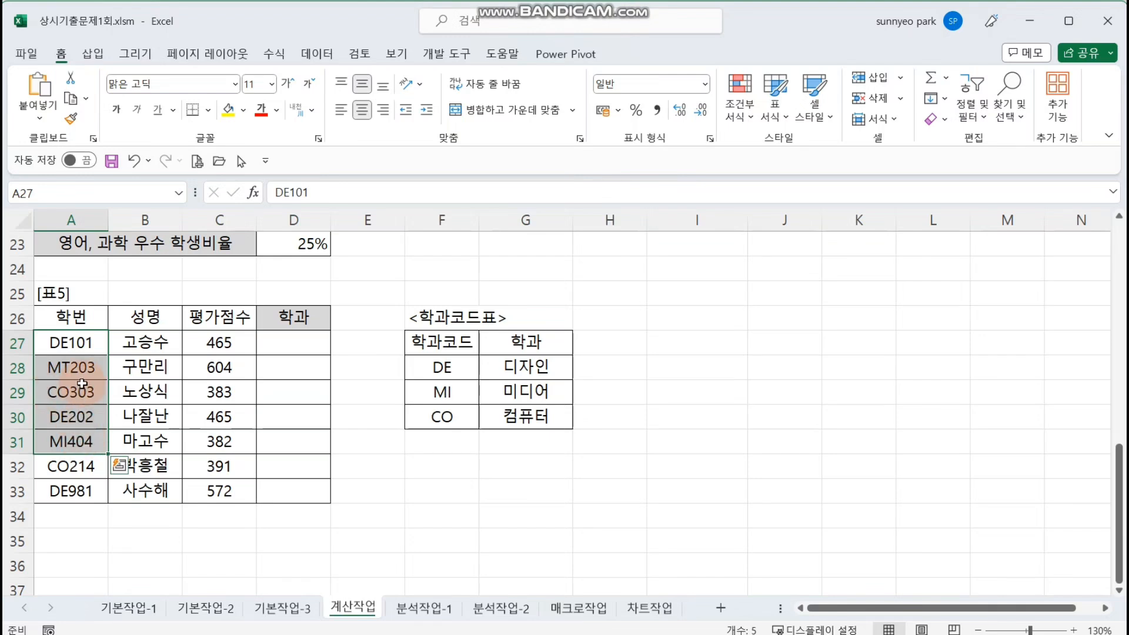
click(424, 374)
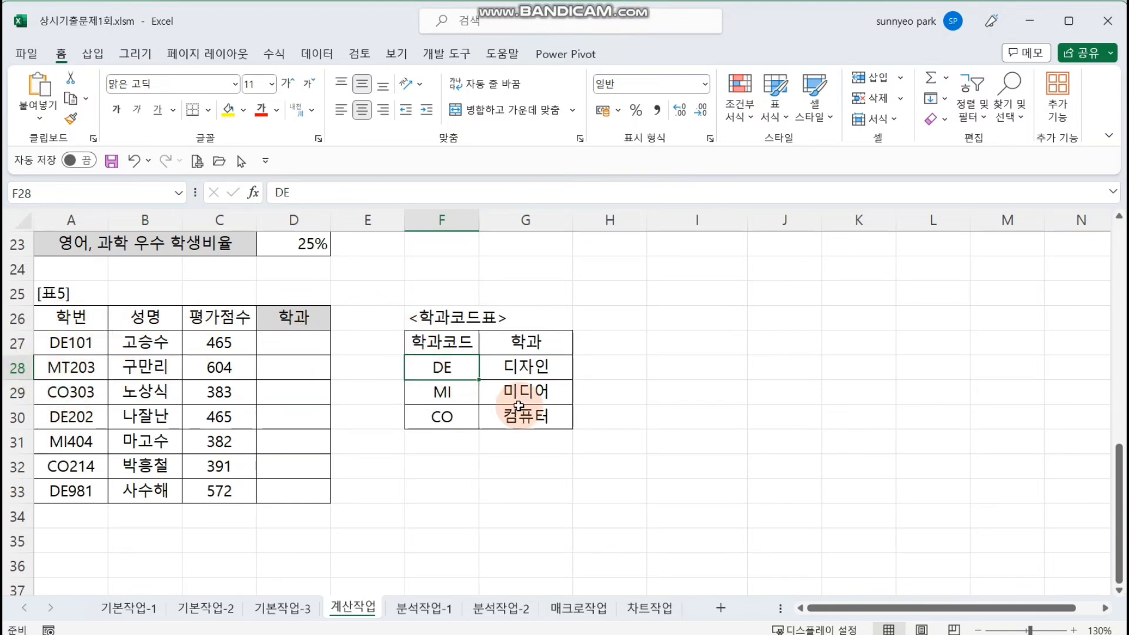
drag(461, 368, 448, 418)
click(435, 418)
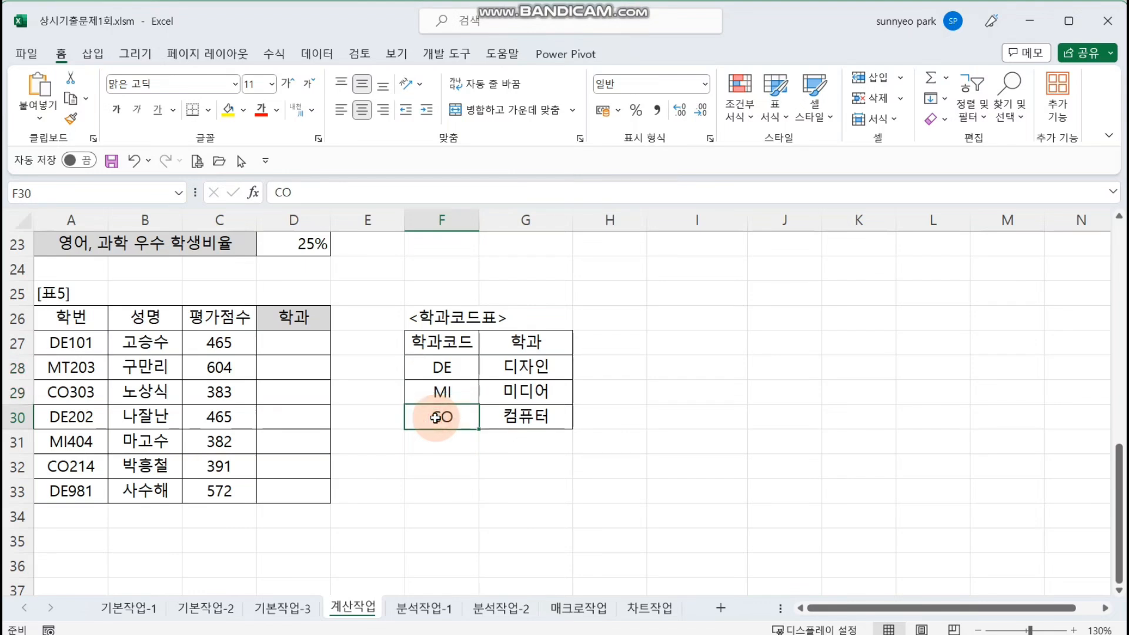
drag(441, 367, 442, 442)
drag(525, 367, 530, 451)
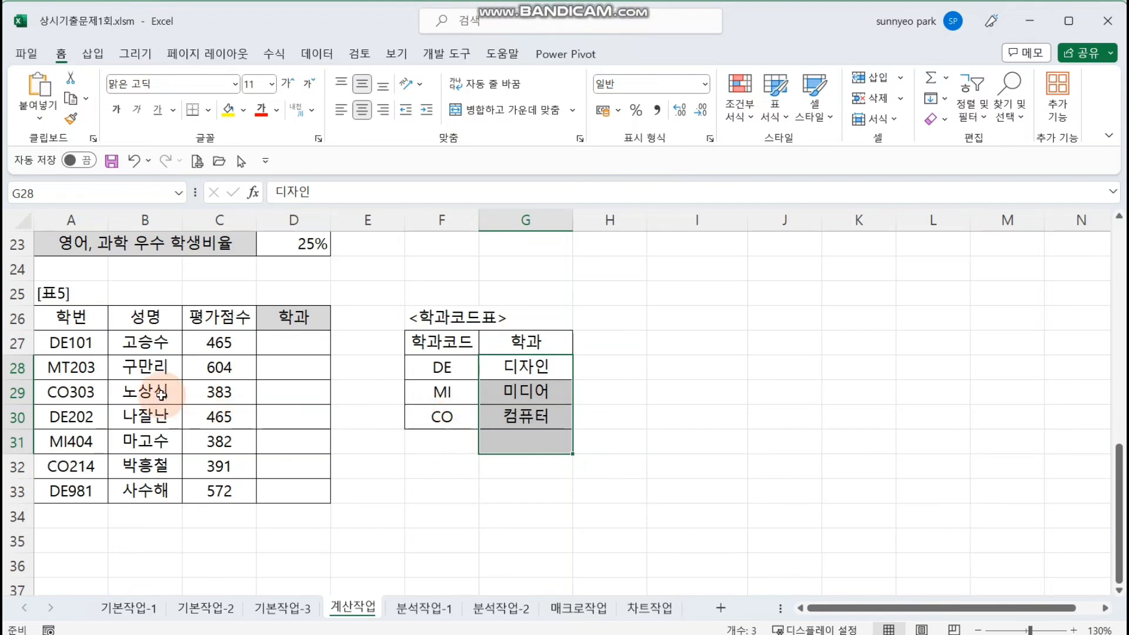
click(87, 372)
drag(442, 367, 527, 437)
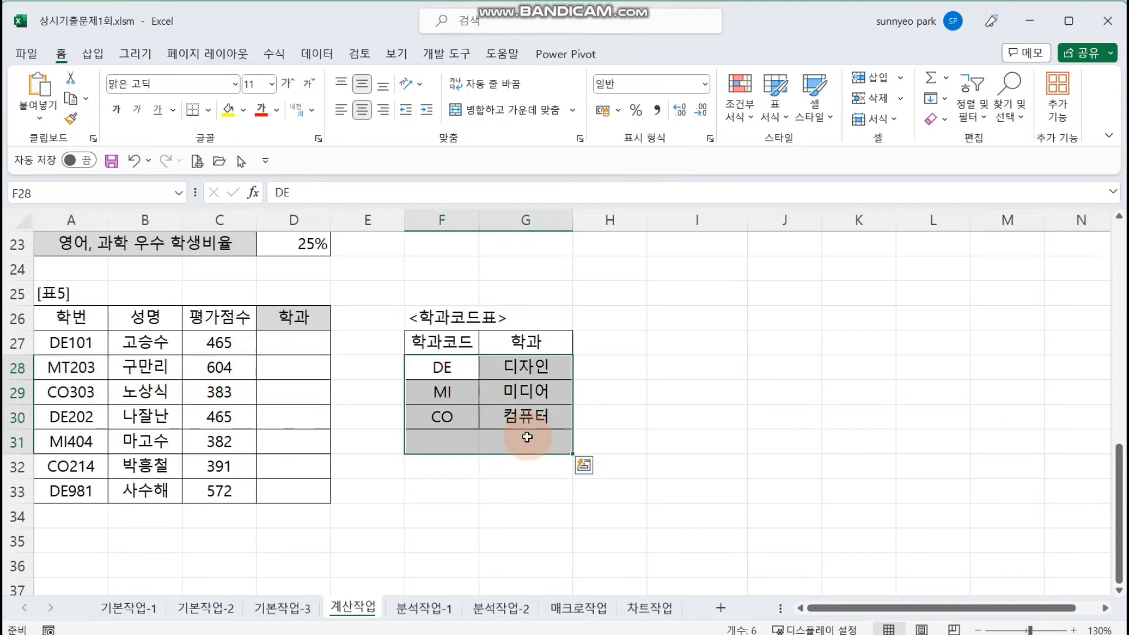
click(87, 369)
click(481, 436)
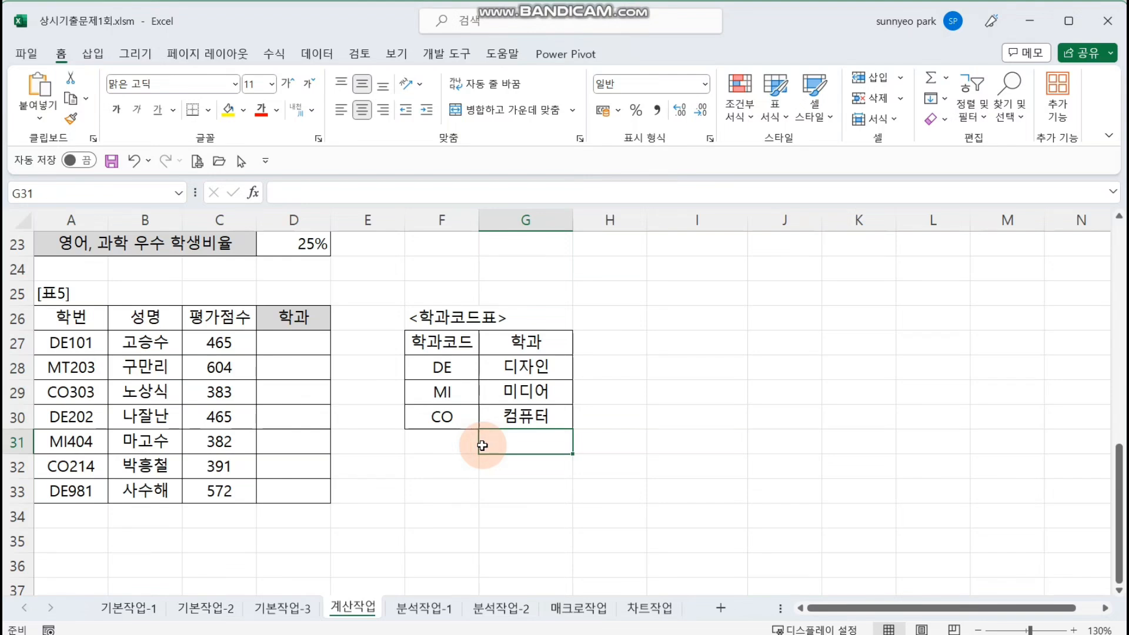
Step: Start a VLOOKUP formula in D27, the first 학과 cell of 표5, and open its function arguments
click(323, 346)
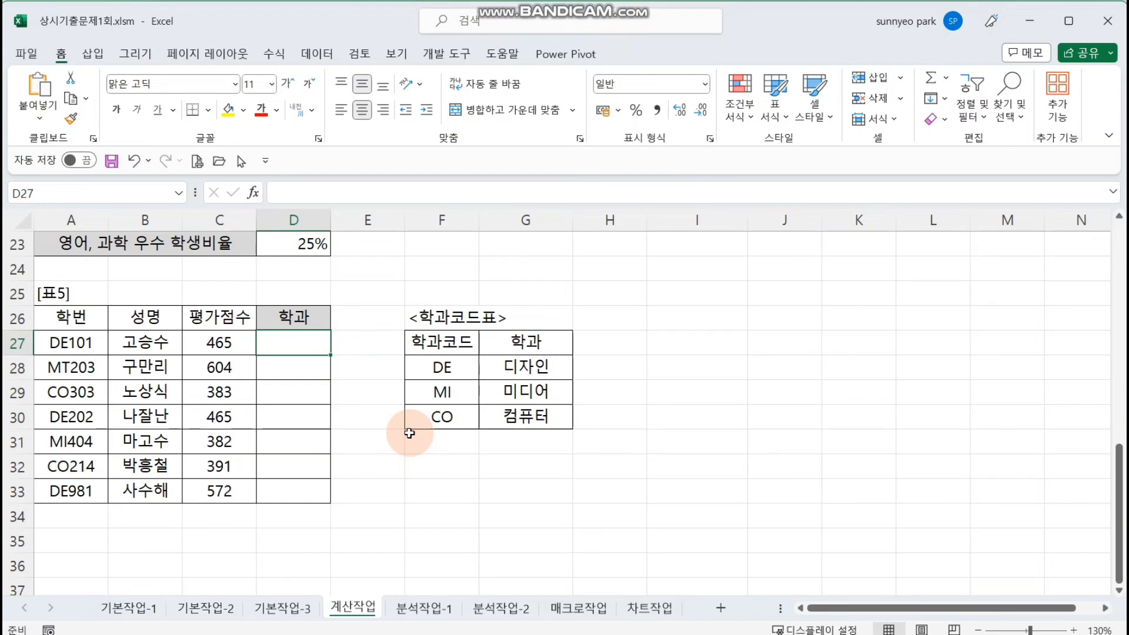
text(=)
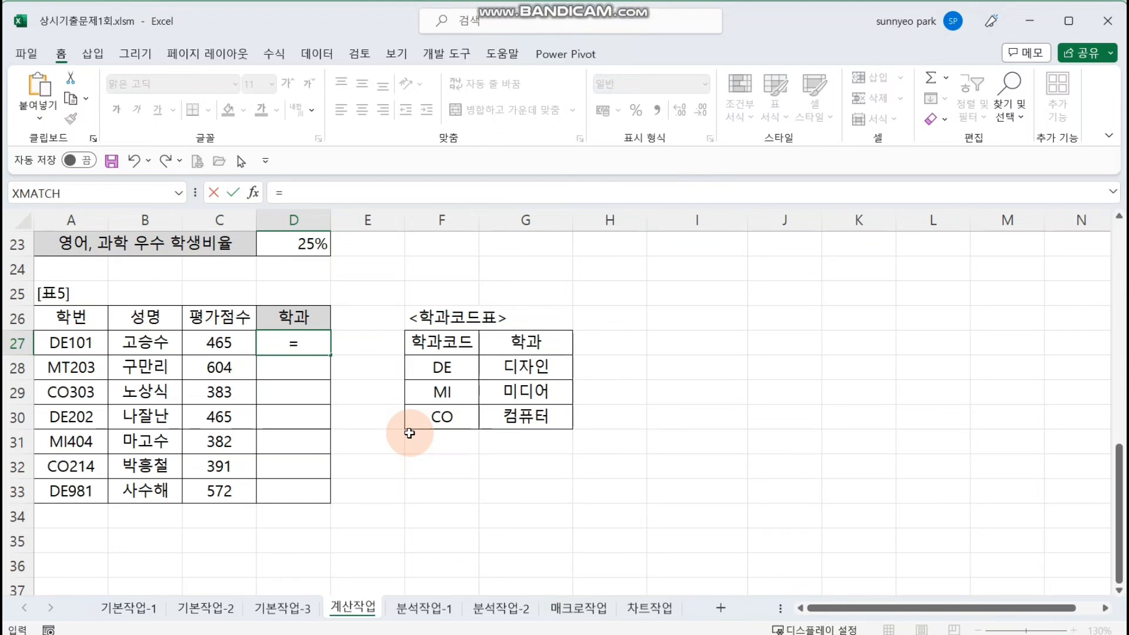
text(VL)
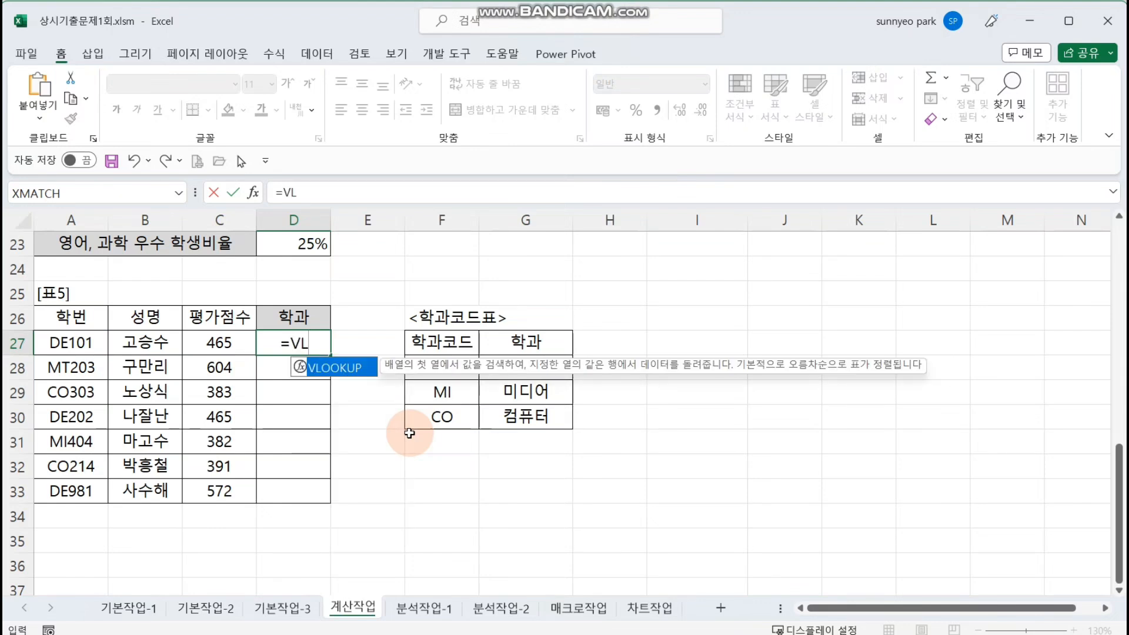
key(Tab)
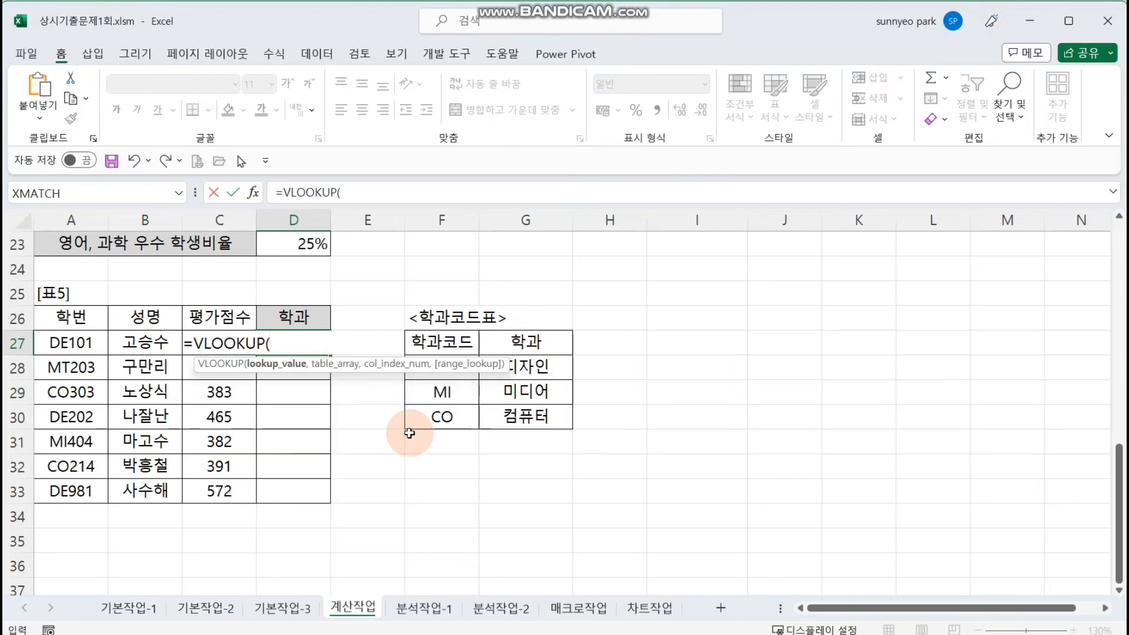
click(252, 193)
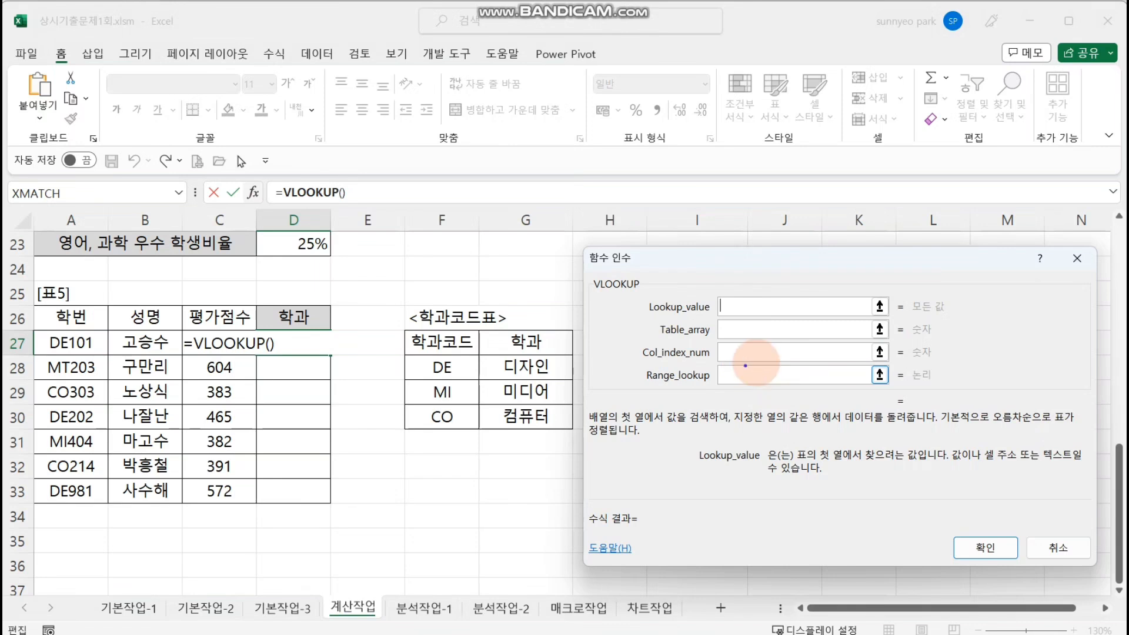
drag(700, 314, 750, 313)
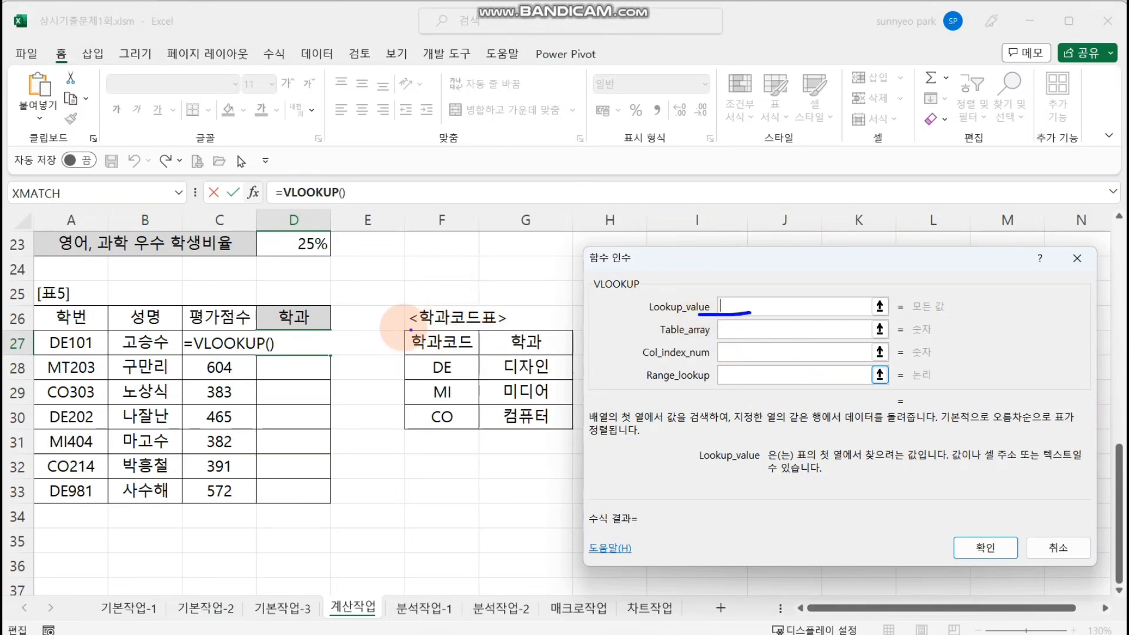
mouse_move(404, 325)
mouse_down()
mouse_move(453, 430)
mouse_move(393, 290)
mouse_up()
drag(436, 198, 435, 278)
drag(411, 258, 467, 244)
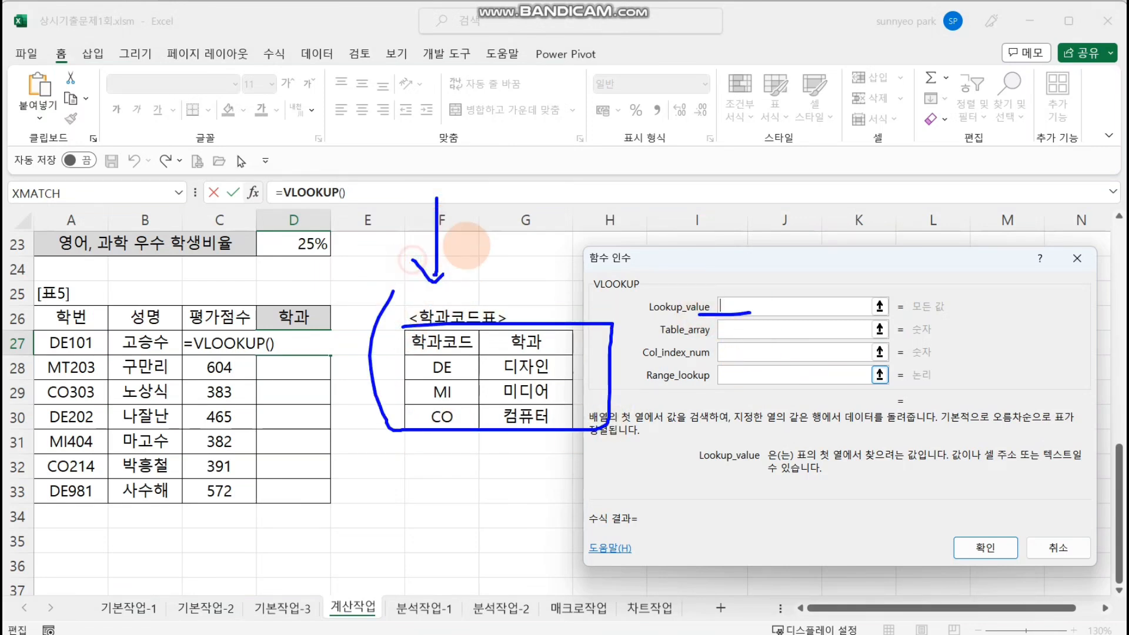
drag(391, 303, 459, 452)
drag(435, 294, 445, 454)
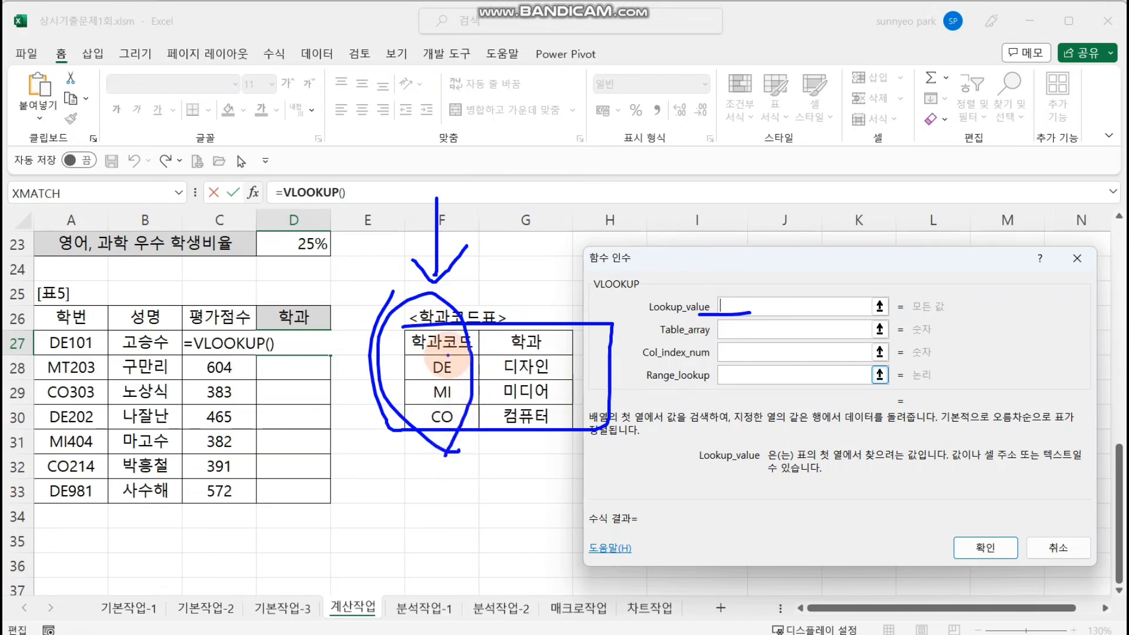
mouse_move(39, 327)
mouse_down()
mouse_move(72, 435)
mouse_move(71, 513)
mouse_up()
key(Escape)
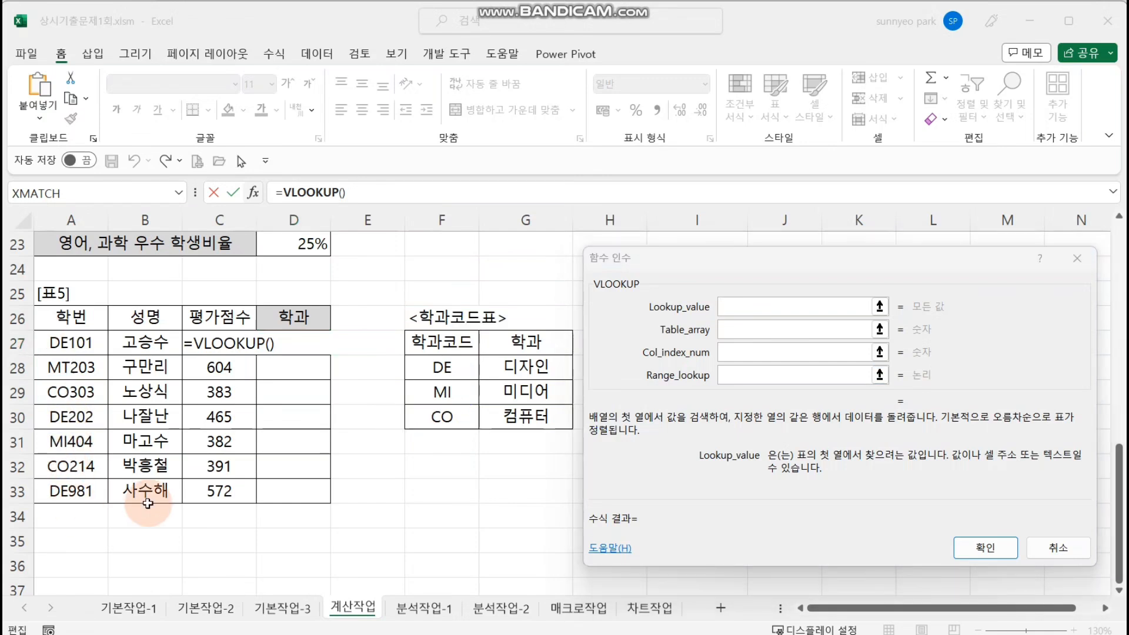
Step: Set the VLOOKUP Lookup_value to LEFT(A27,2) and the Table_array to the absolute range $F$28:$G$30
text(LEFT()
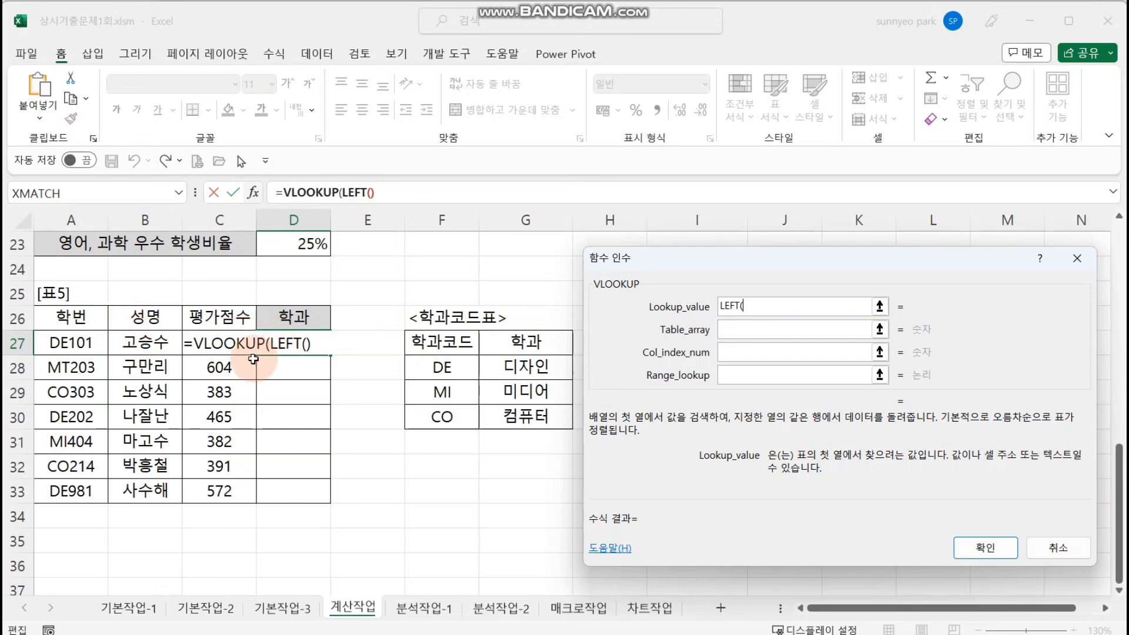
click(72, 343)
text(,2)
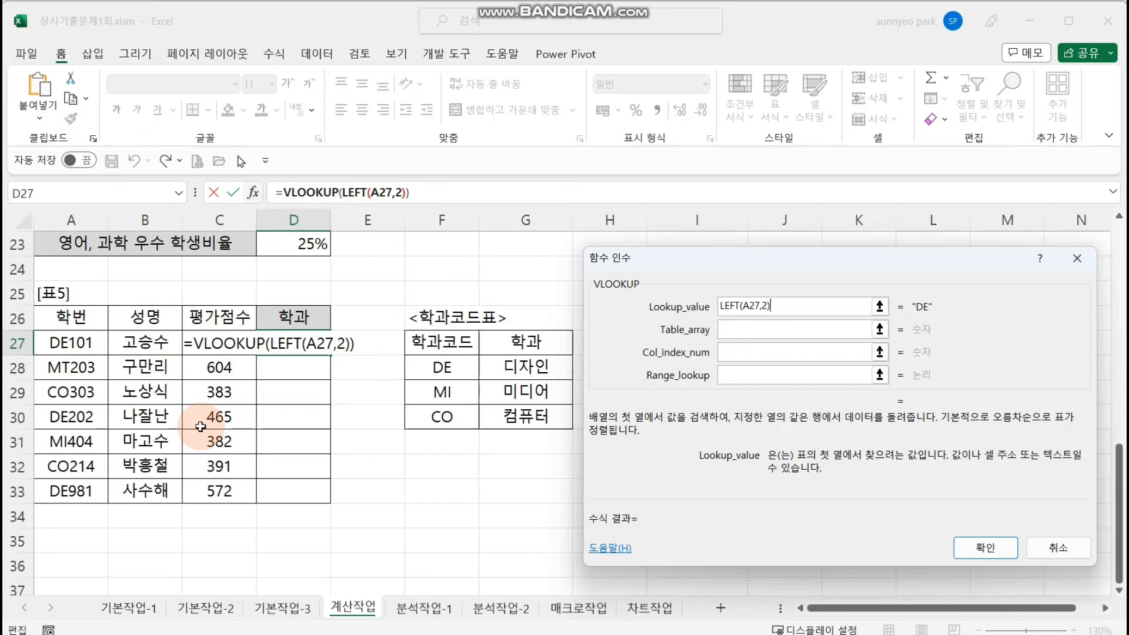
click(739, 328)
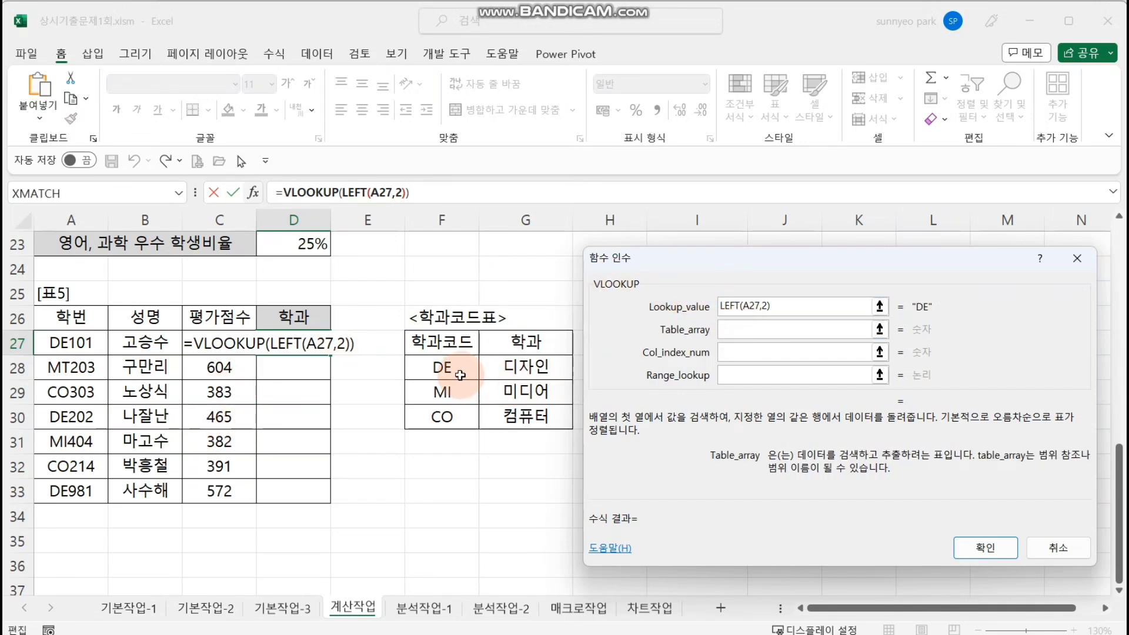
drag(459, 374, 525, 418)
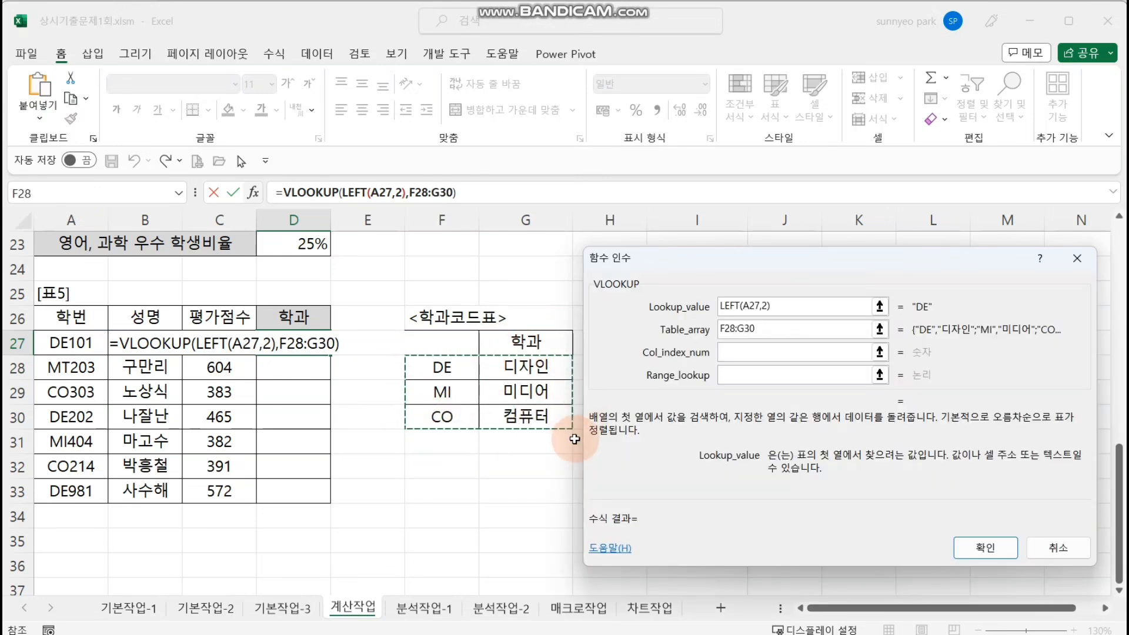
key(F4)
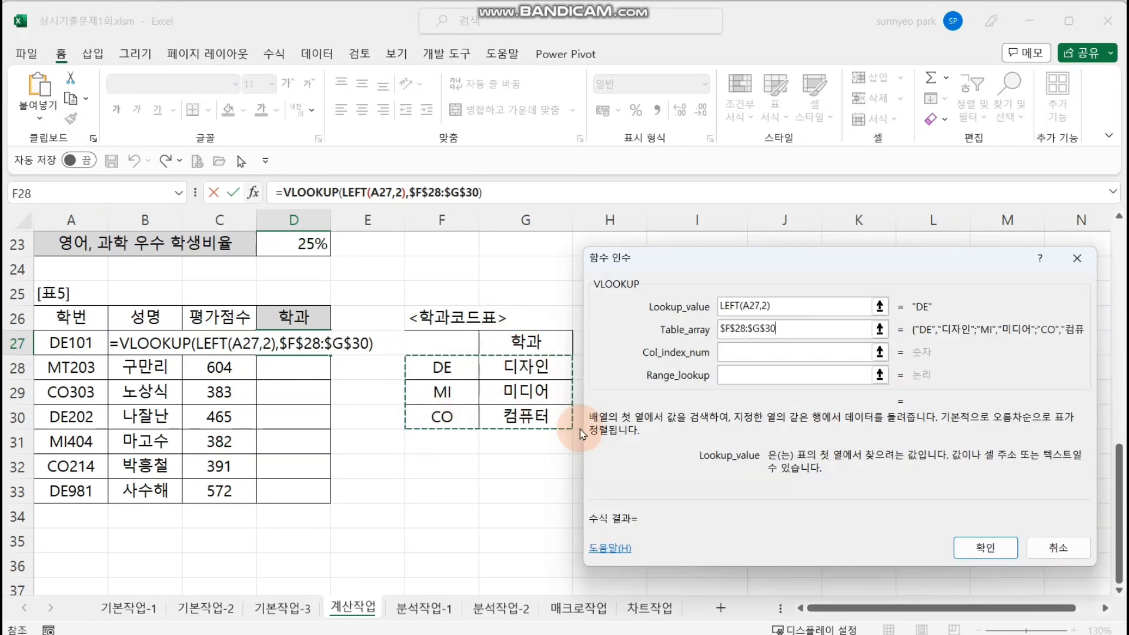
Step: Set Col_index_num to 2 and Range_lookup to 0 for an exact match, and accept the D27 formula
click(742, 349)
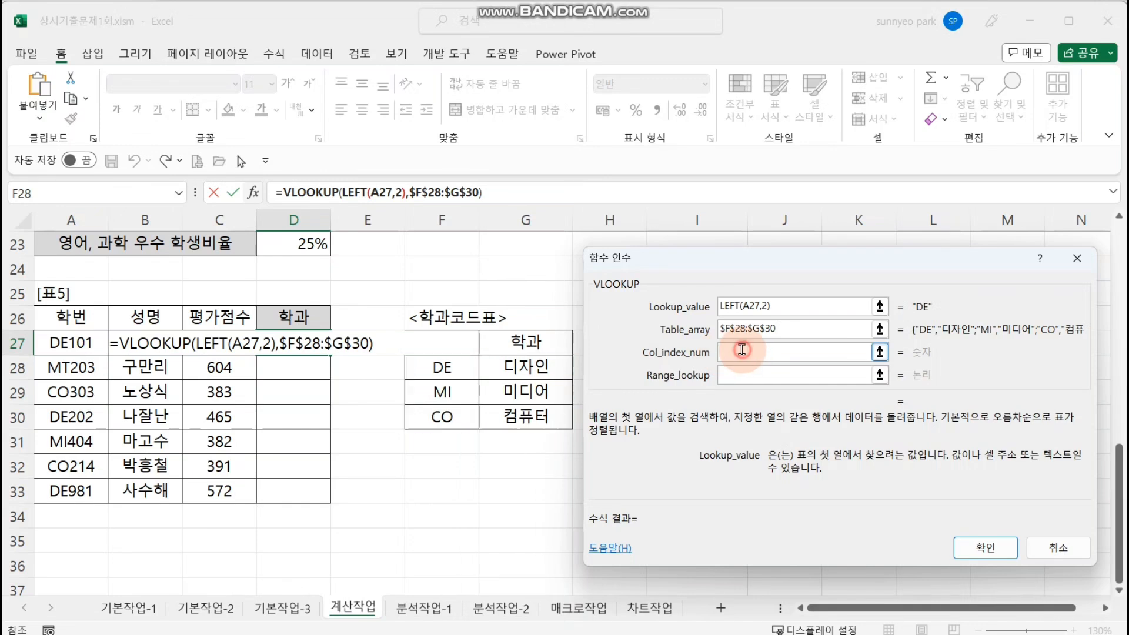
text(2)
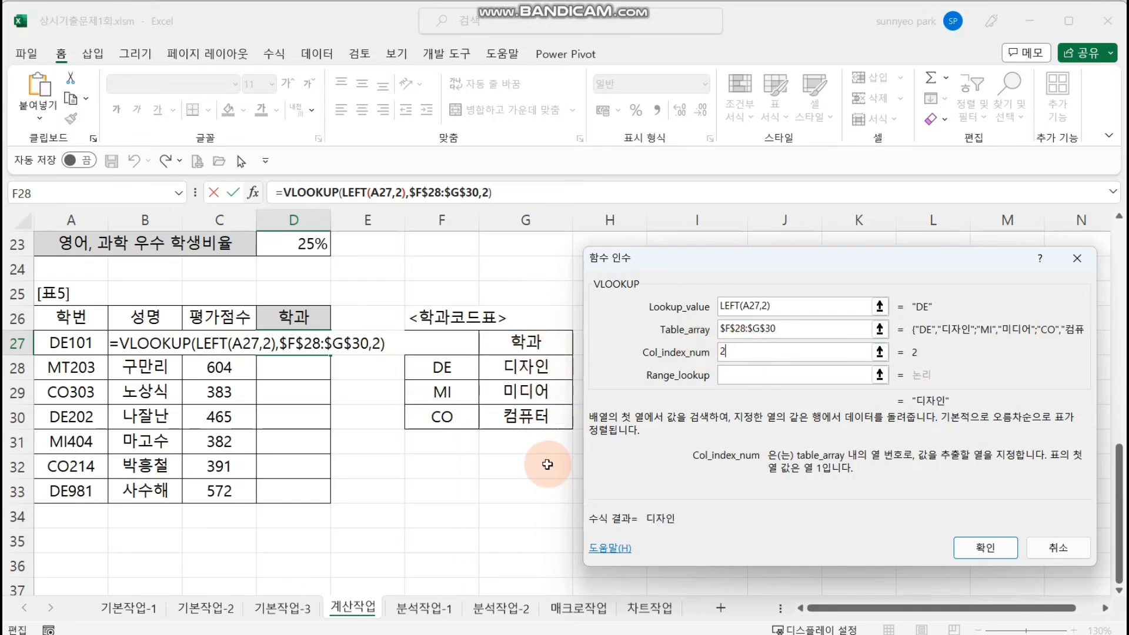
click(729, 375)
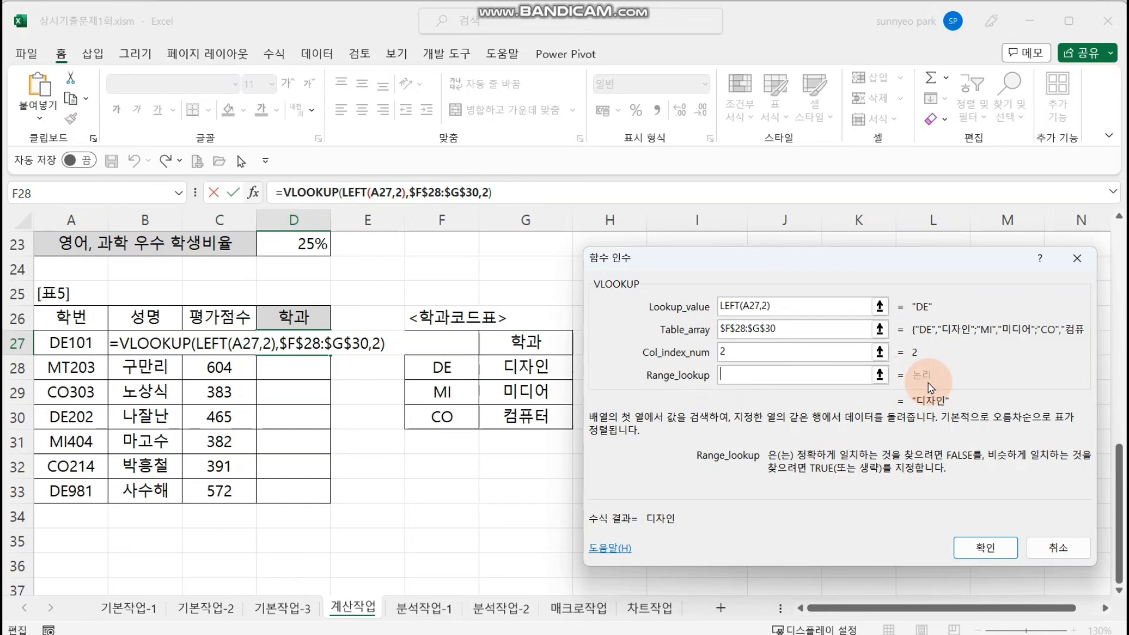
text(0)
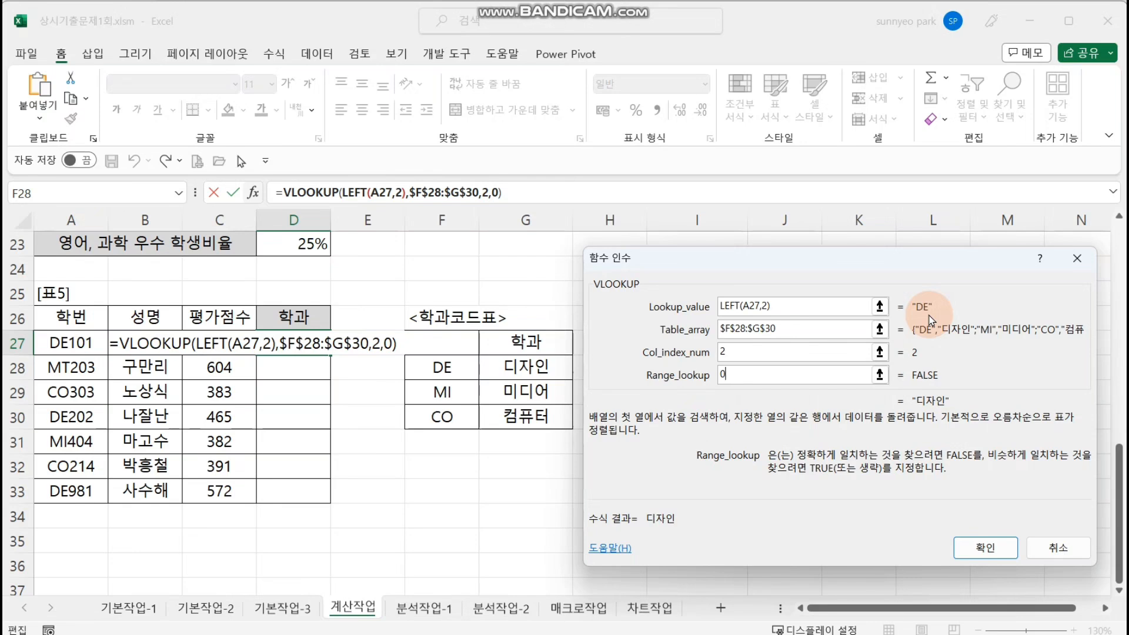
key(Return)
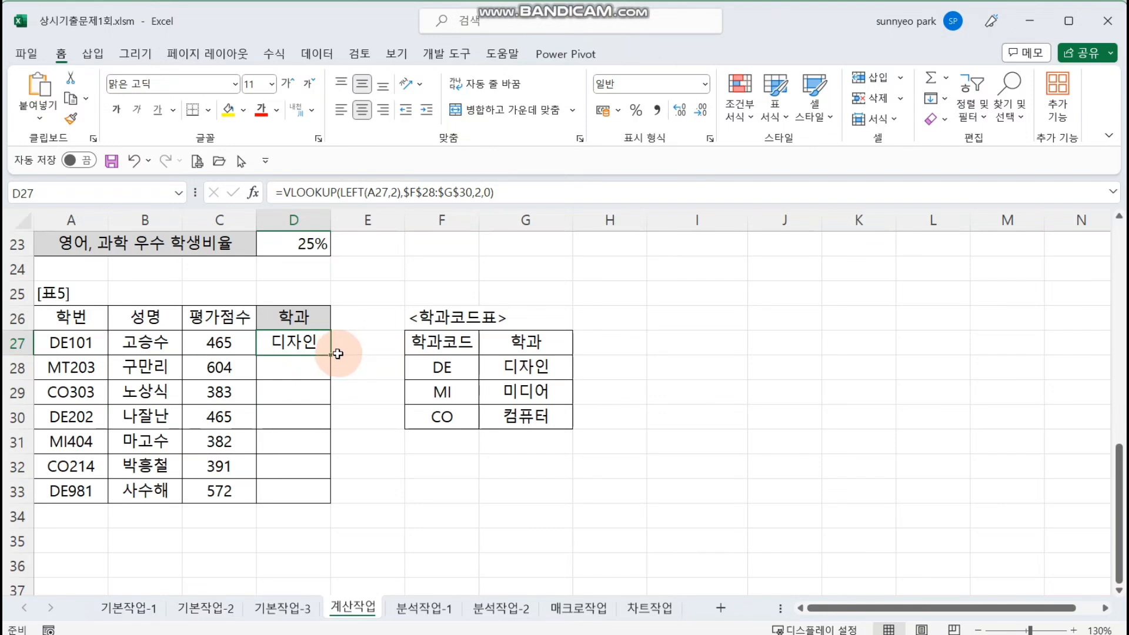
Step: Fill the 학과 formula from D27 down to D30 and check the copied formula in D28
drag(333, 354, 325, 429)
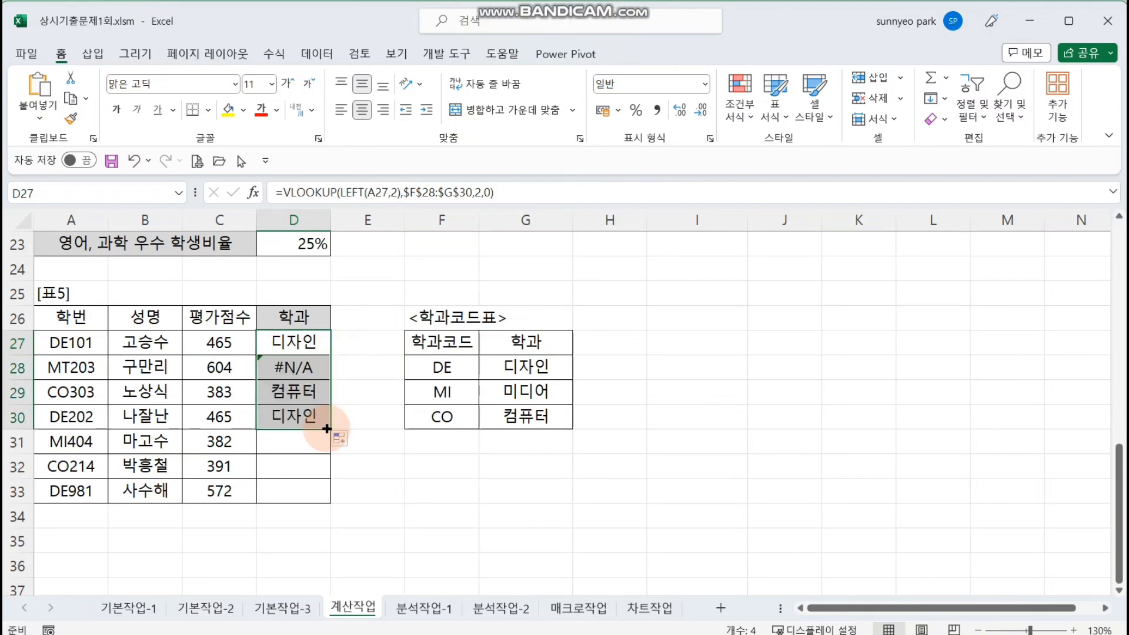
click(315, 345)
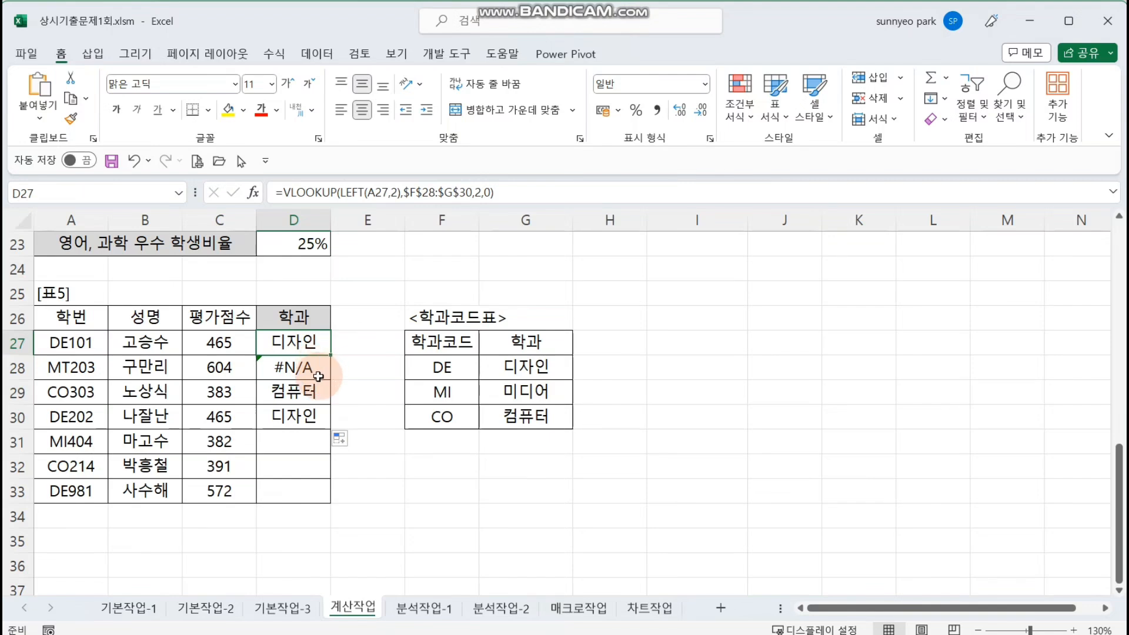
click(316, 375)
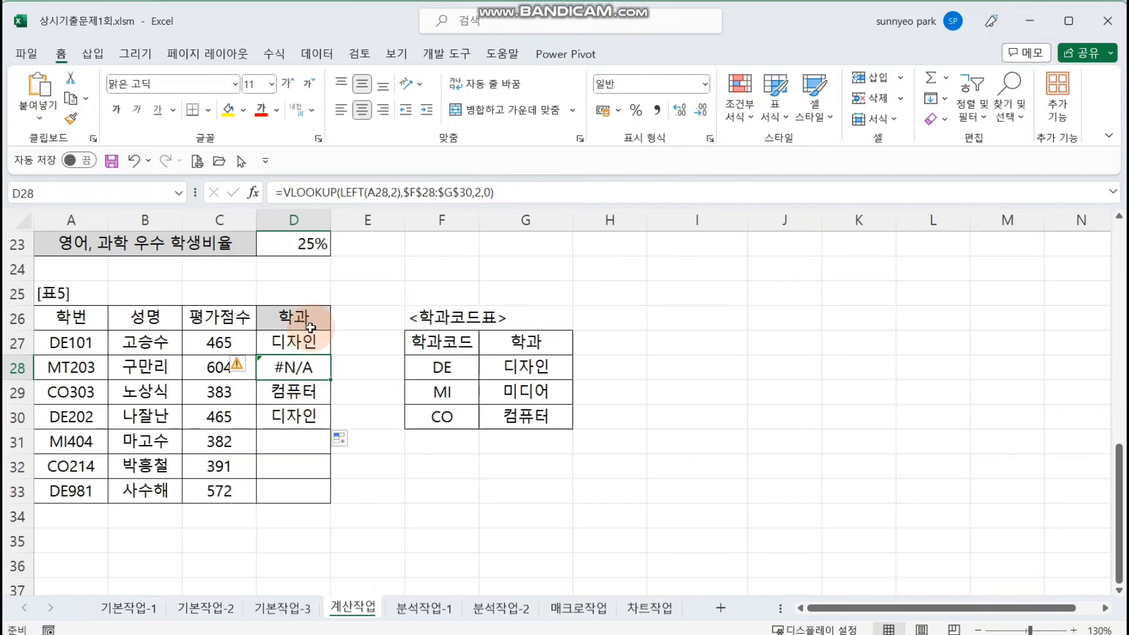
Step: Wrap the existing VLOOKUP formula in D27, the first 학과 cell of 표5, with an IFERROR function
click(291, 346)
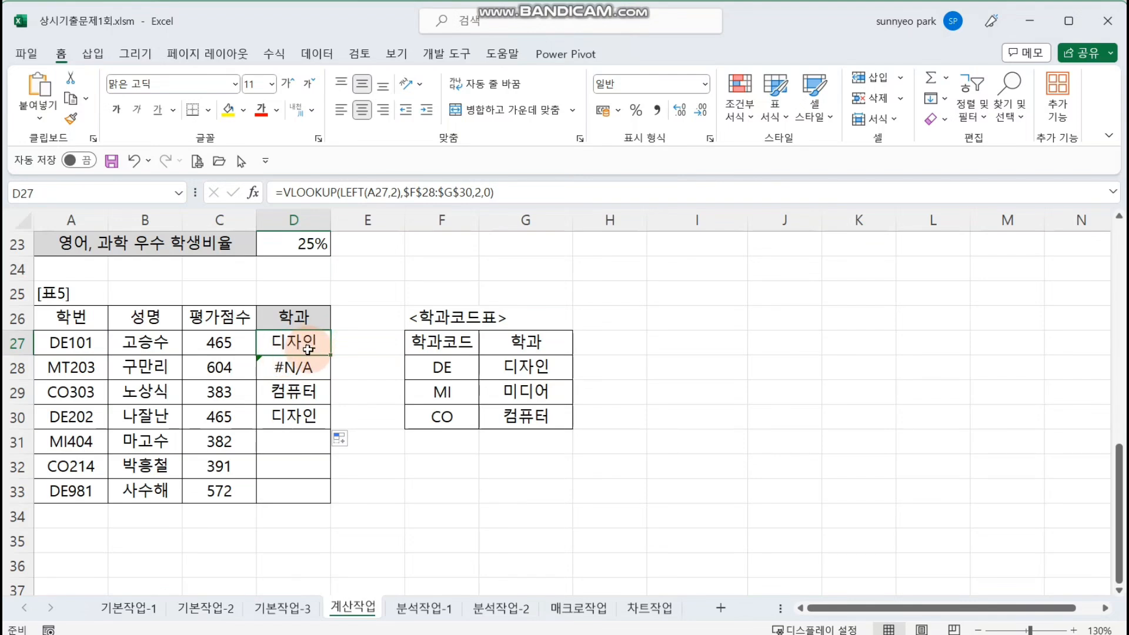
click(285, 193)
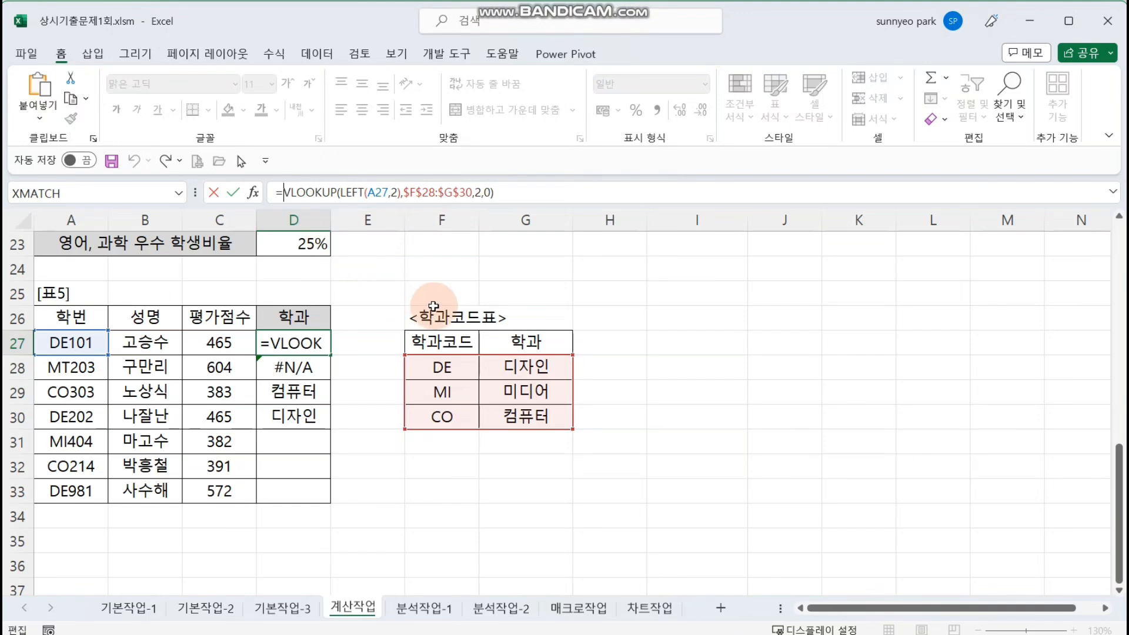
text(IF)
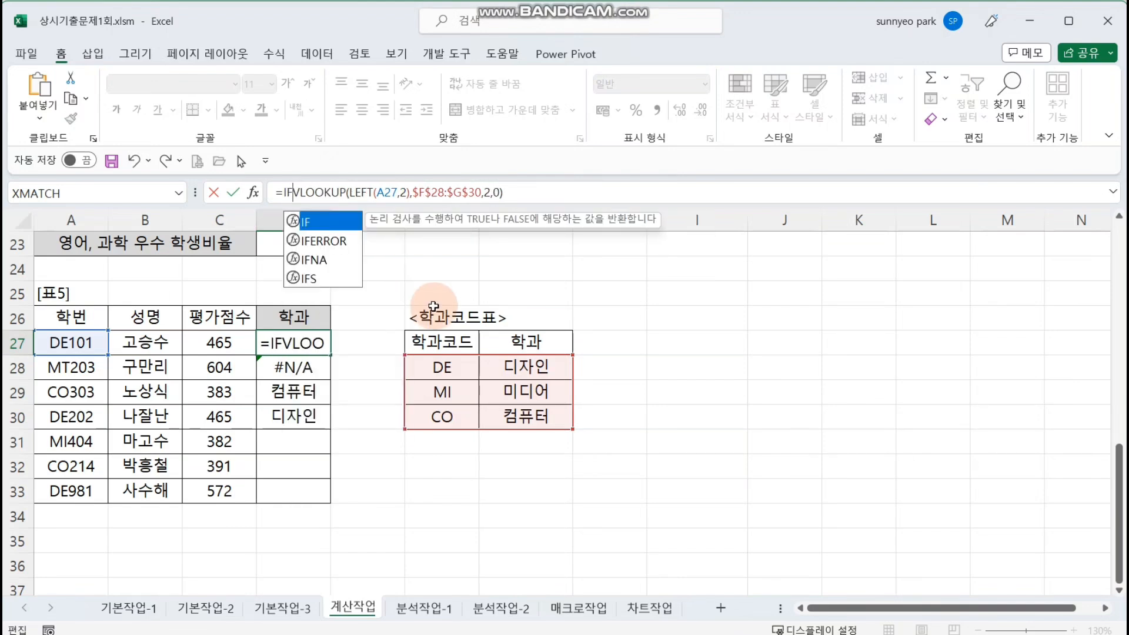
key(Down)
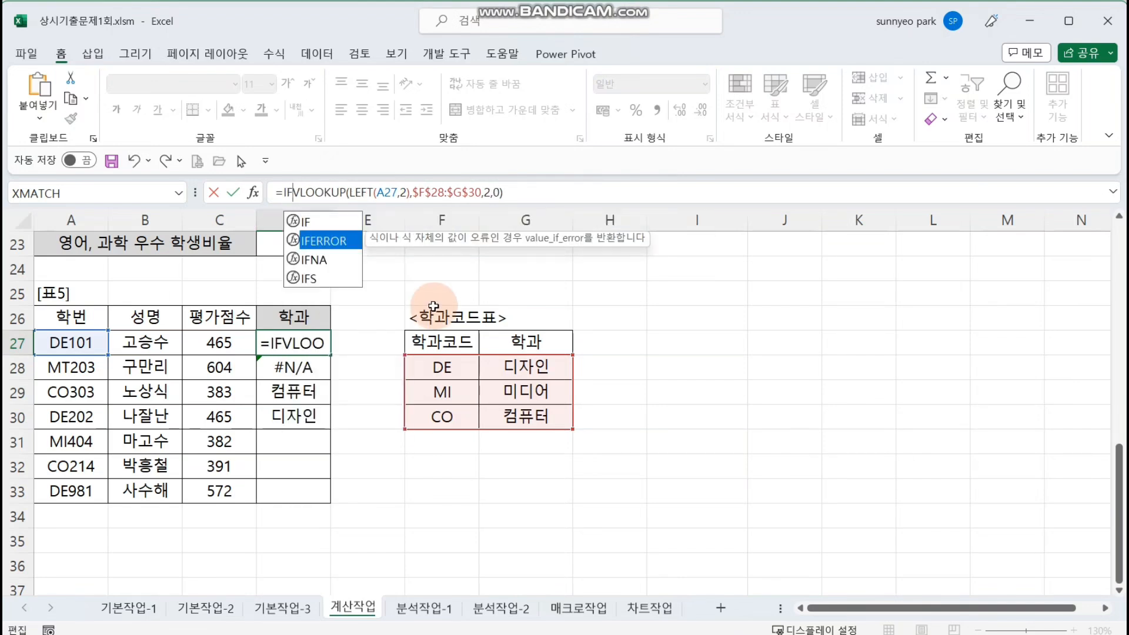
key(Tab)
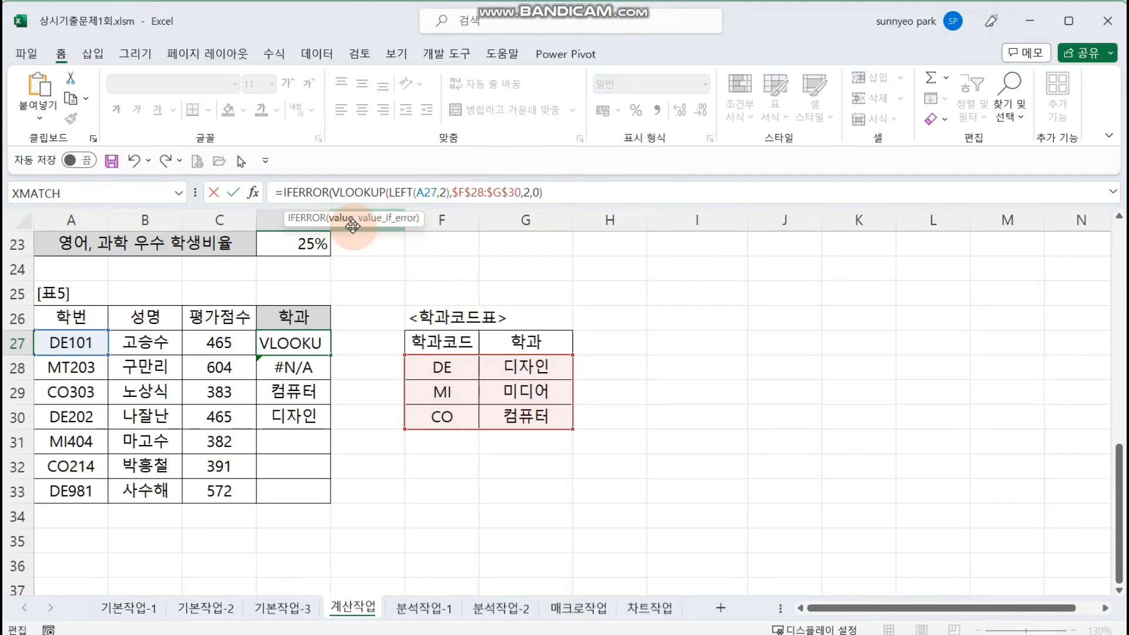
Step: Set the IFERROR Value_if_error argument in D27 to 코드오류, accept the formula, and fill it down through D33
click(303, 193)
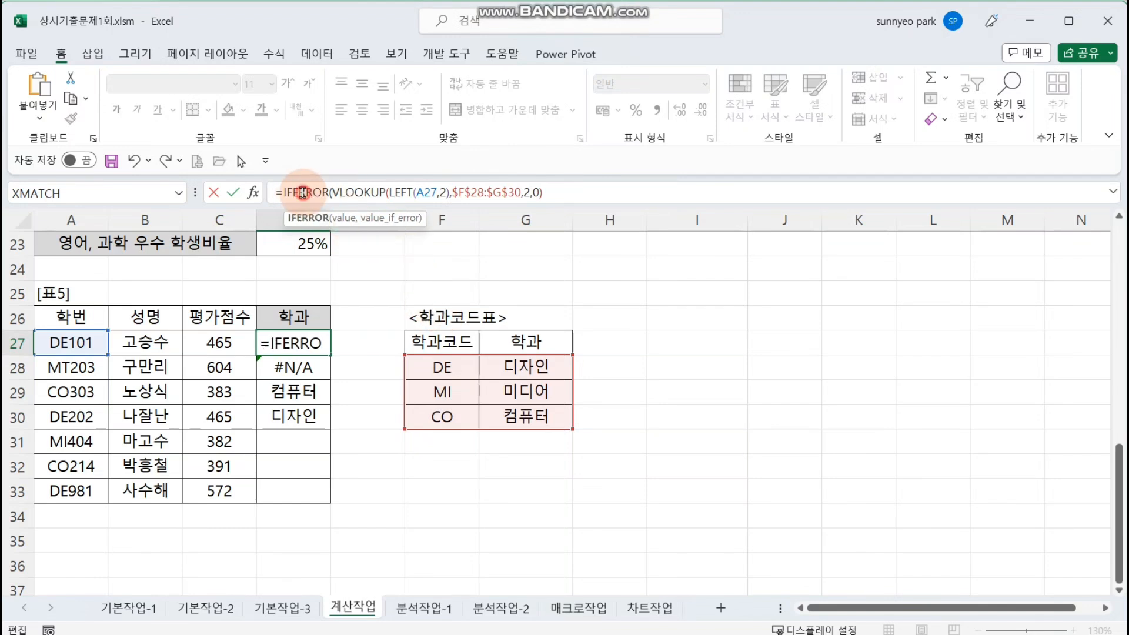
click(252, 193)
drag(692, 288, 678, 282)
click(703, 345)
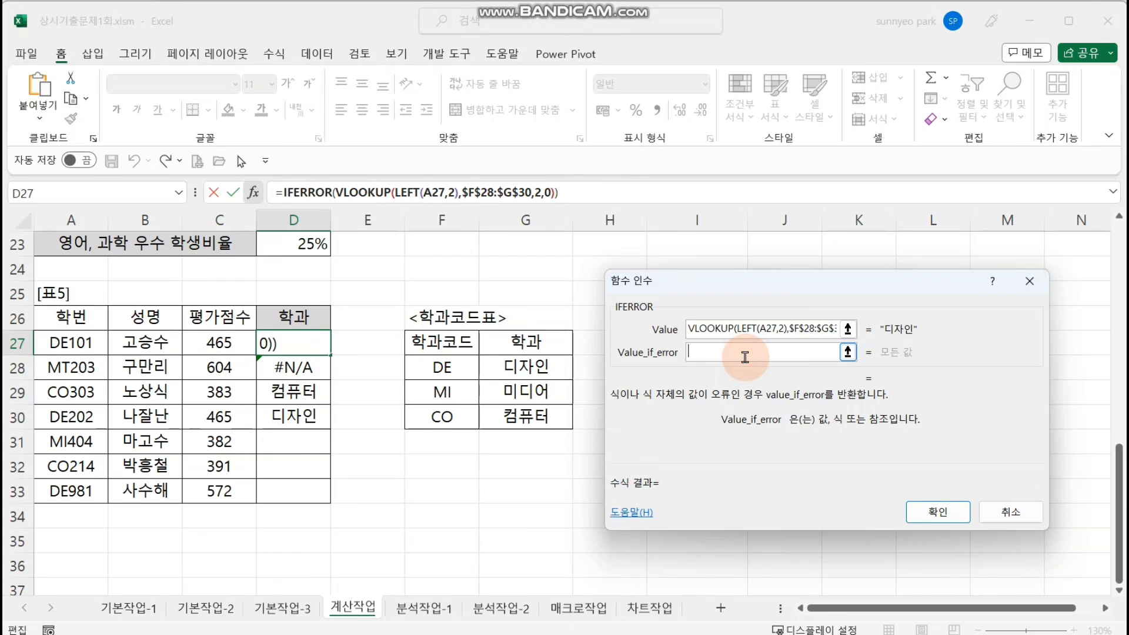
text(코드오류)
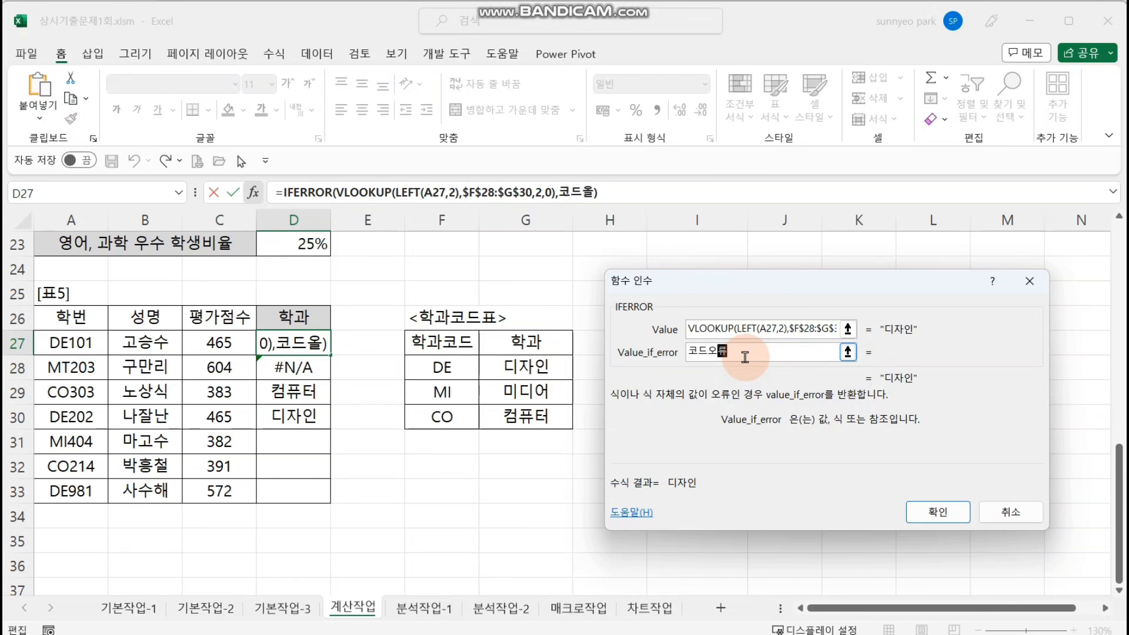
key(Return)
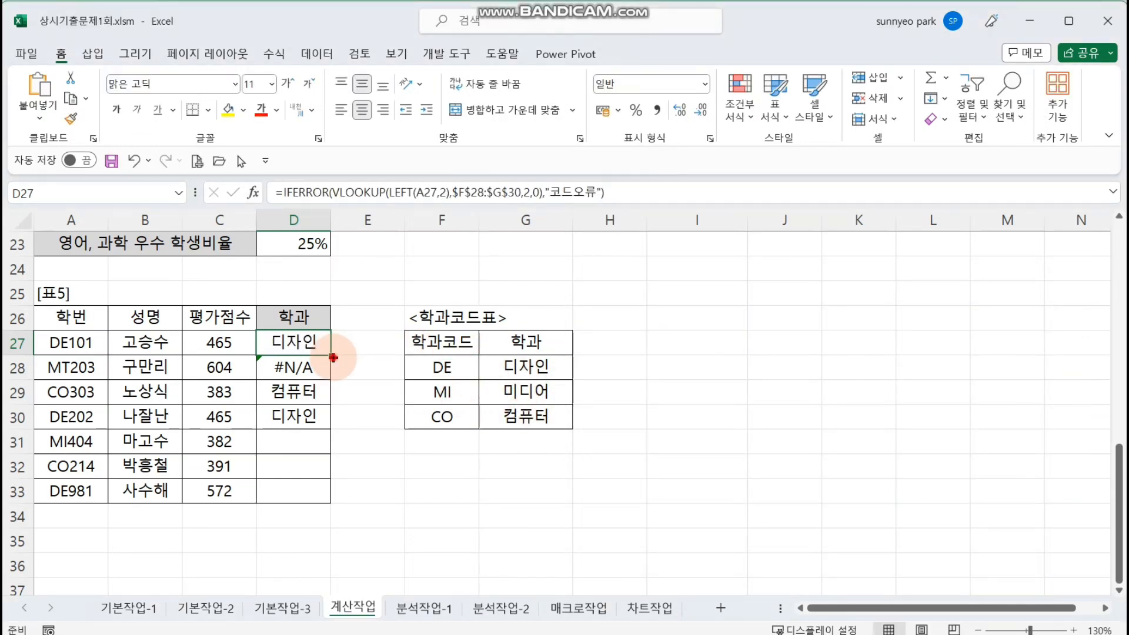
drag(333, 358, 328, 498)
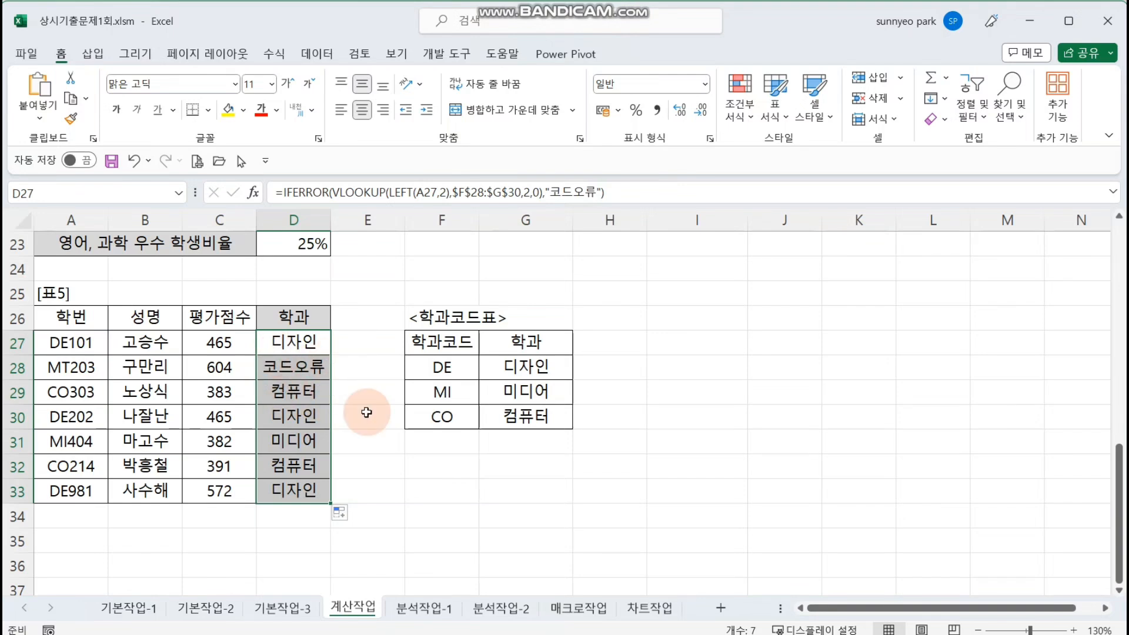
click(374, 464)
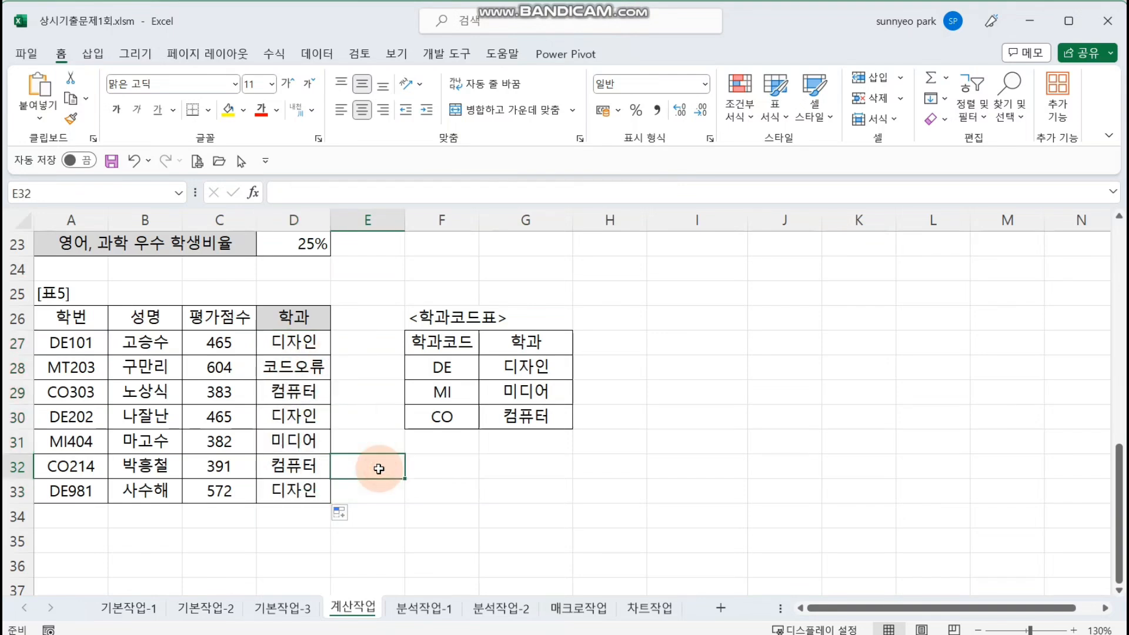